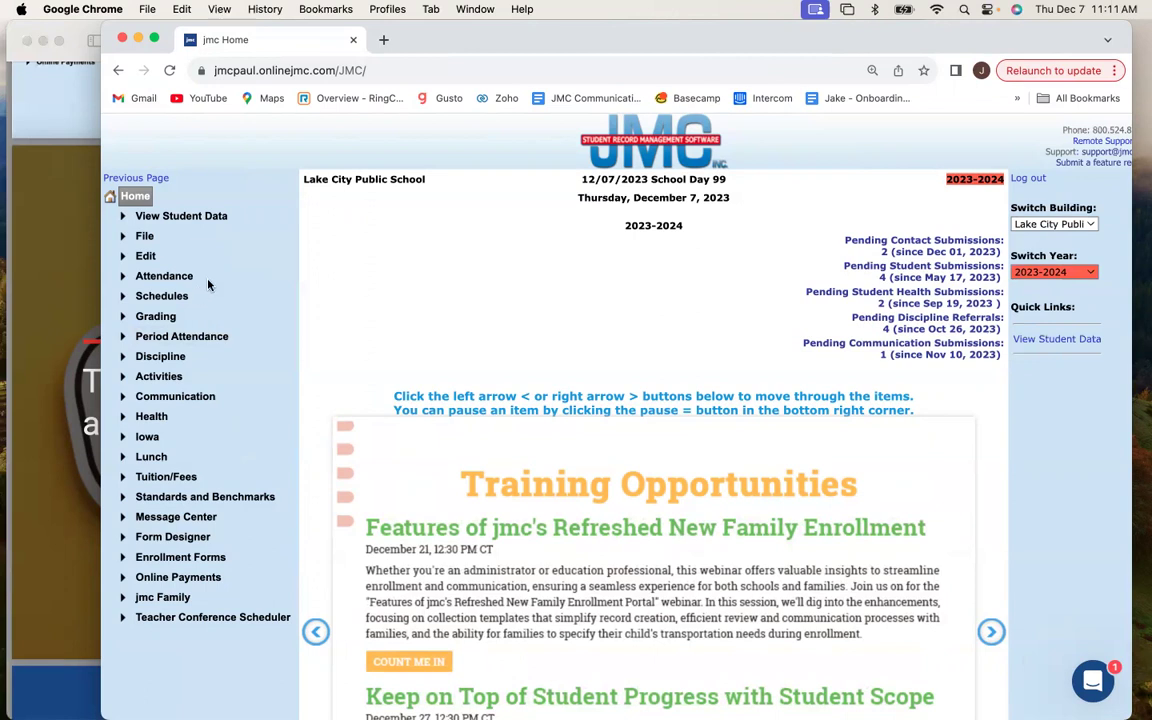
Start the New Student Wizard from the Edit menu for a student new to the district.
click(146, 237)
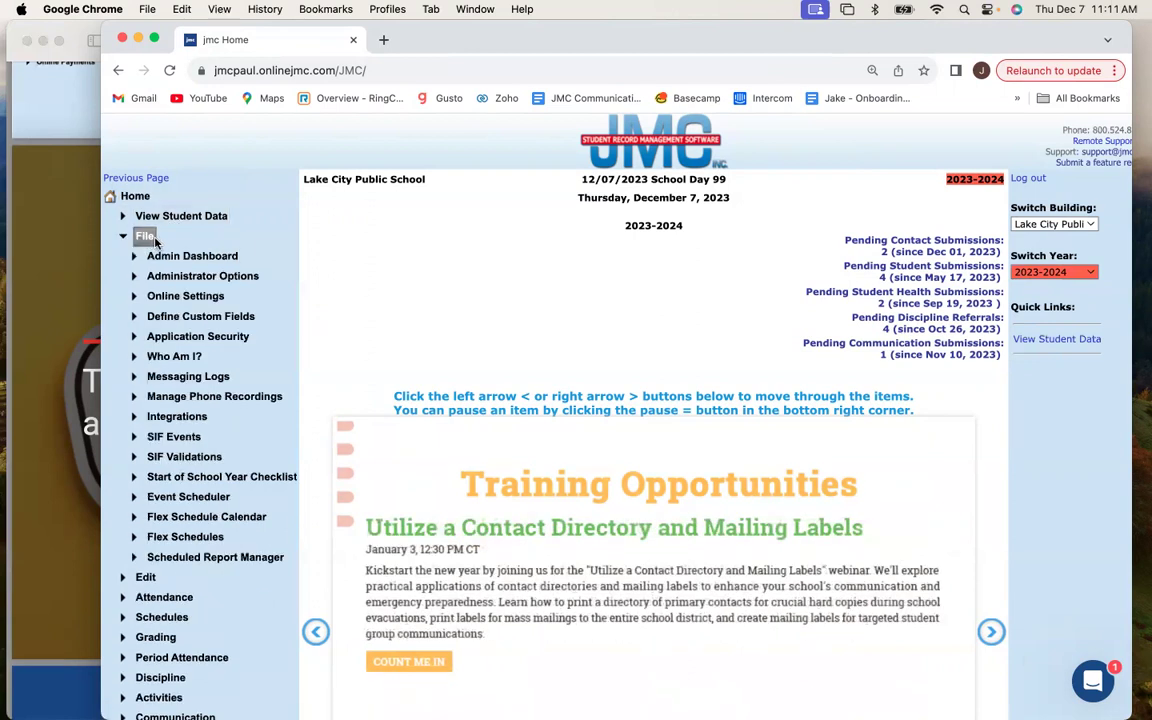
click(146, 237)
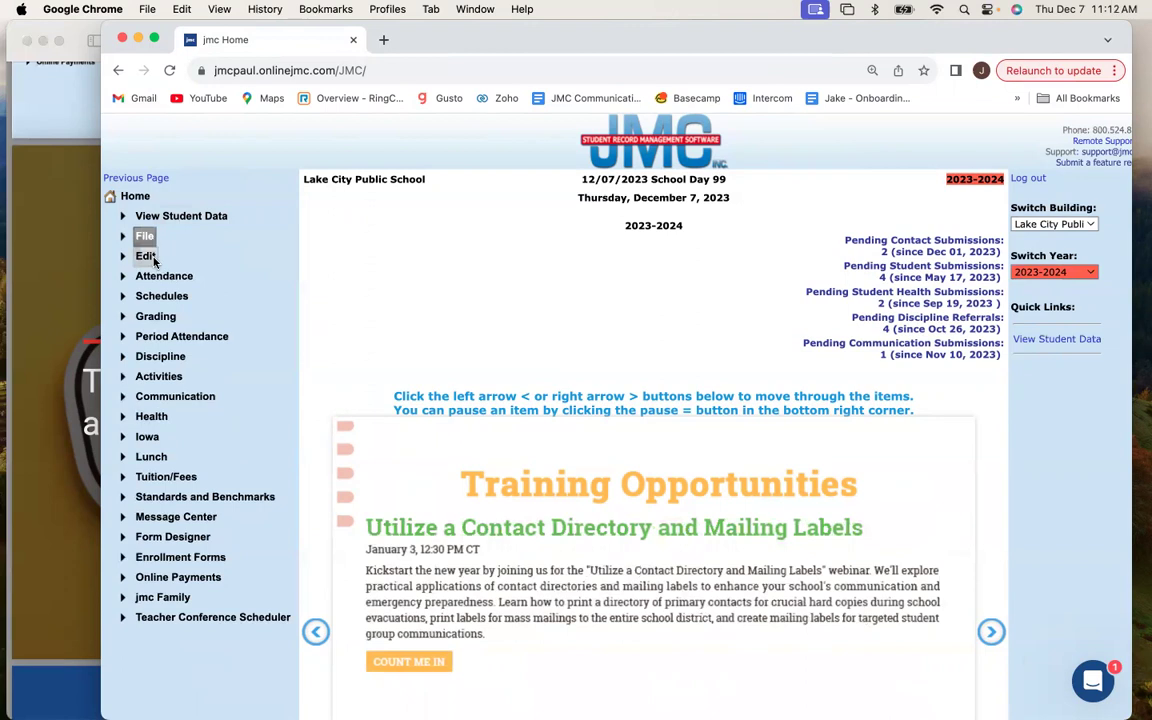
click(148, 257)
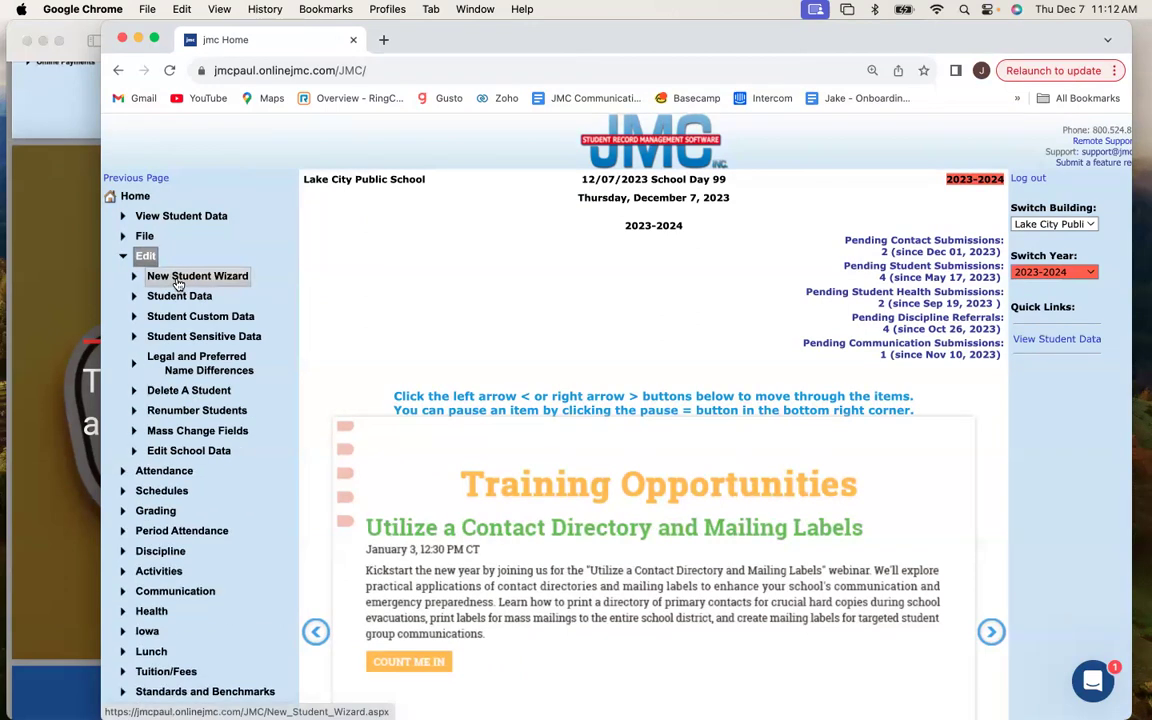
click(178, 284)
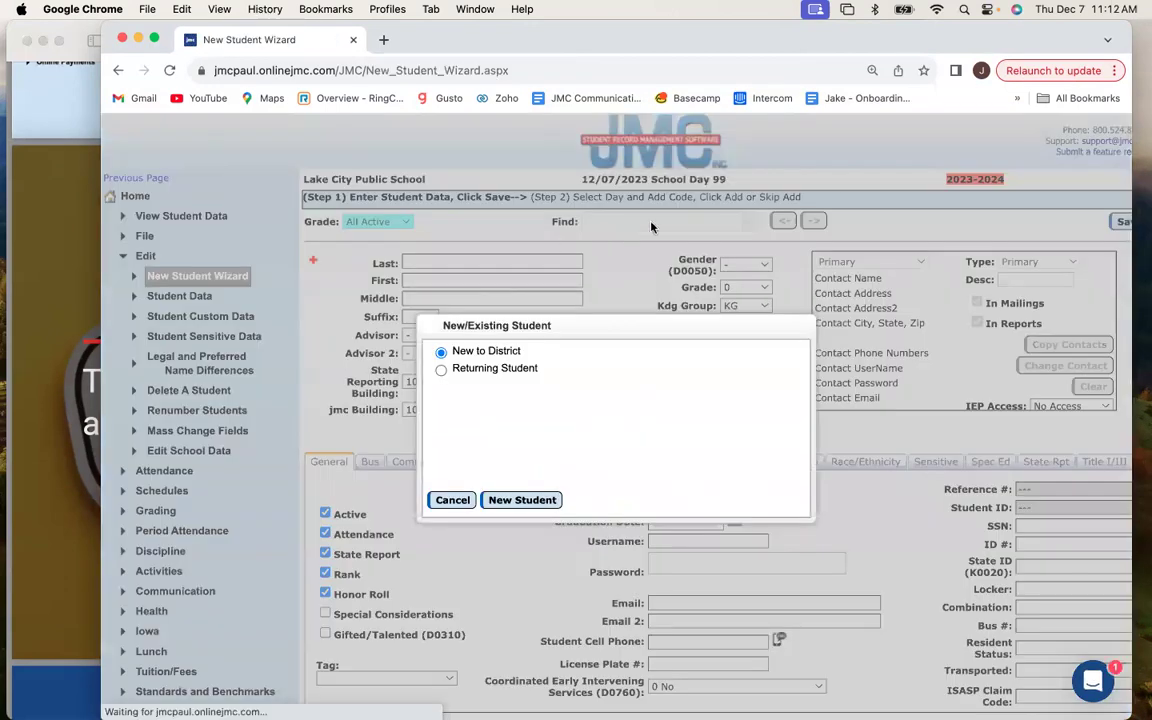
drag(994, 44, 932, 44)
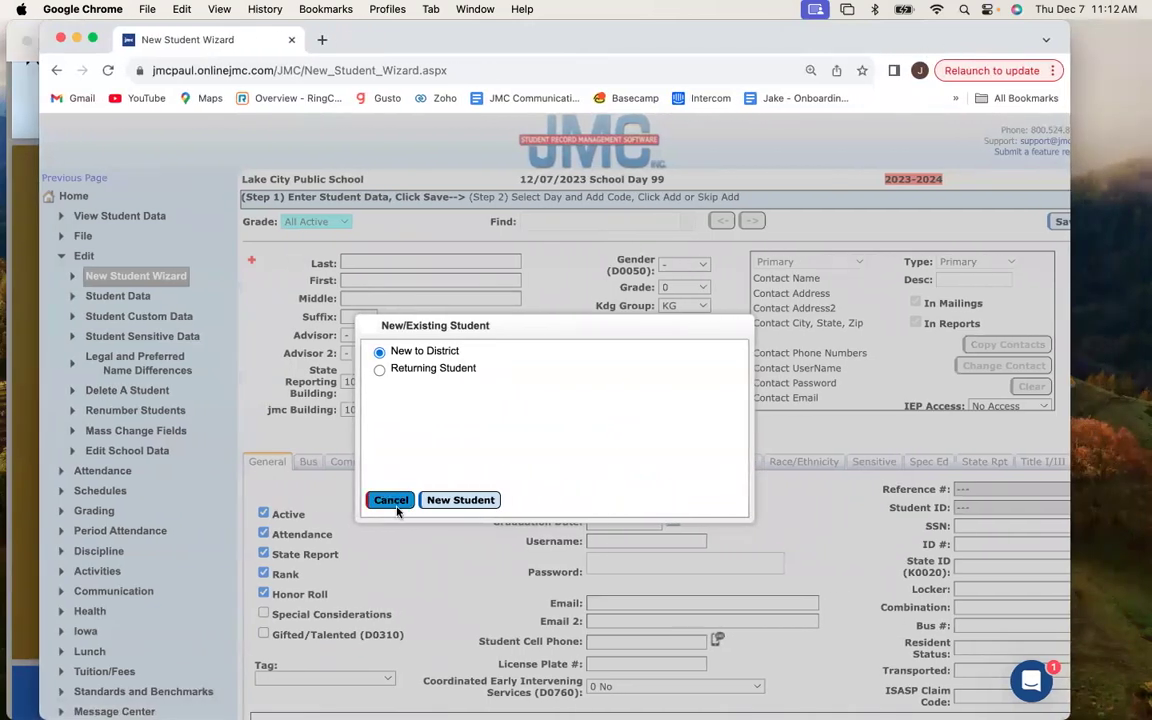
click(455, 500)
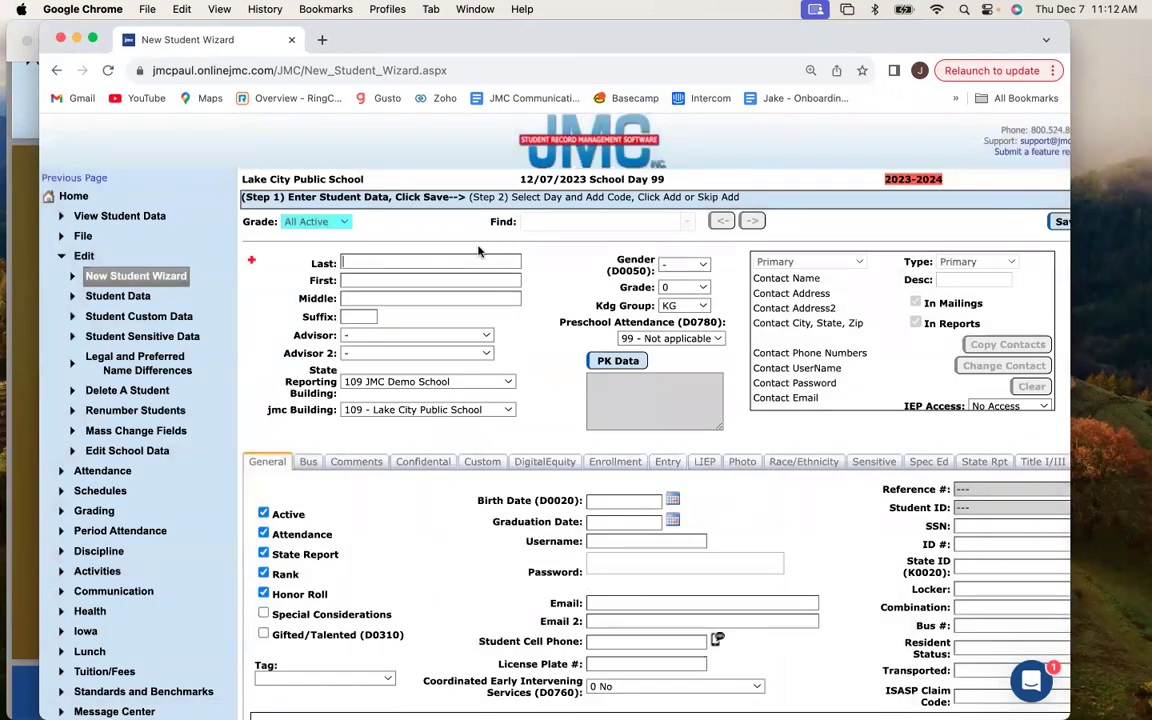
Enter the new student's last name and first name.
click(375, 281)
Set Gender to M and Grade to 8, then save the student's basic details.
click(684, 265)
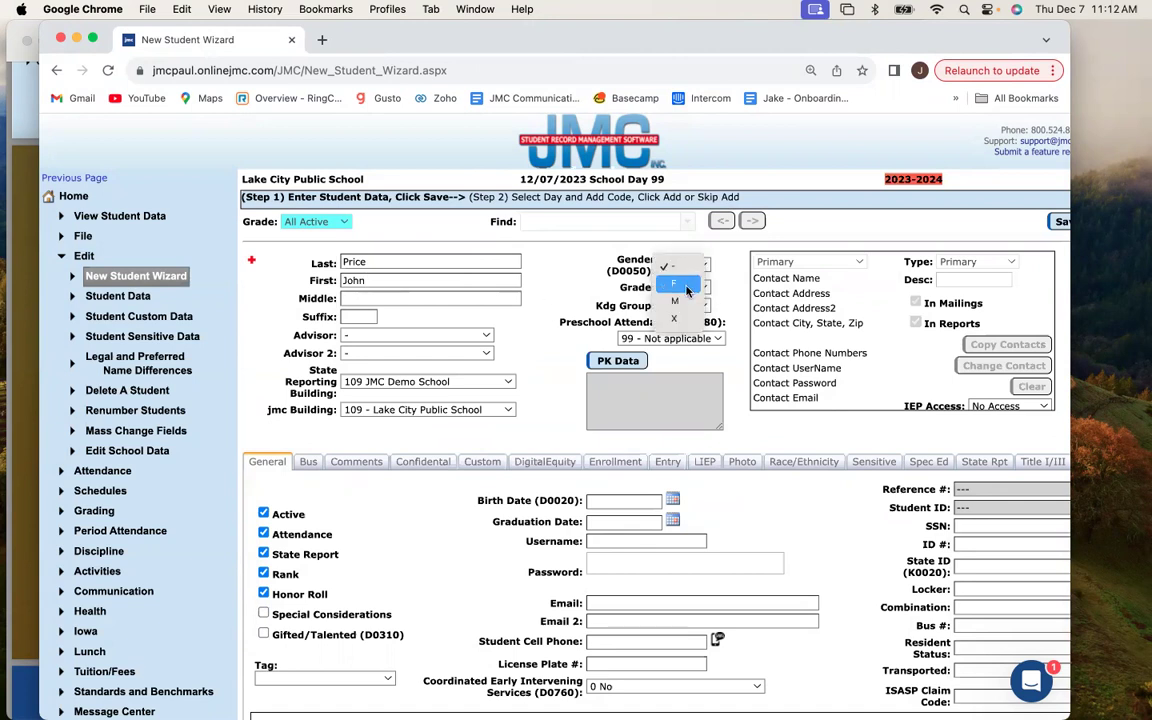
click(690, 290)
click(690, 290)
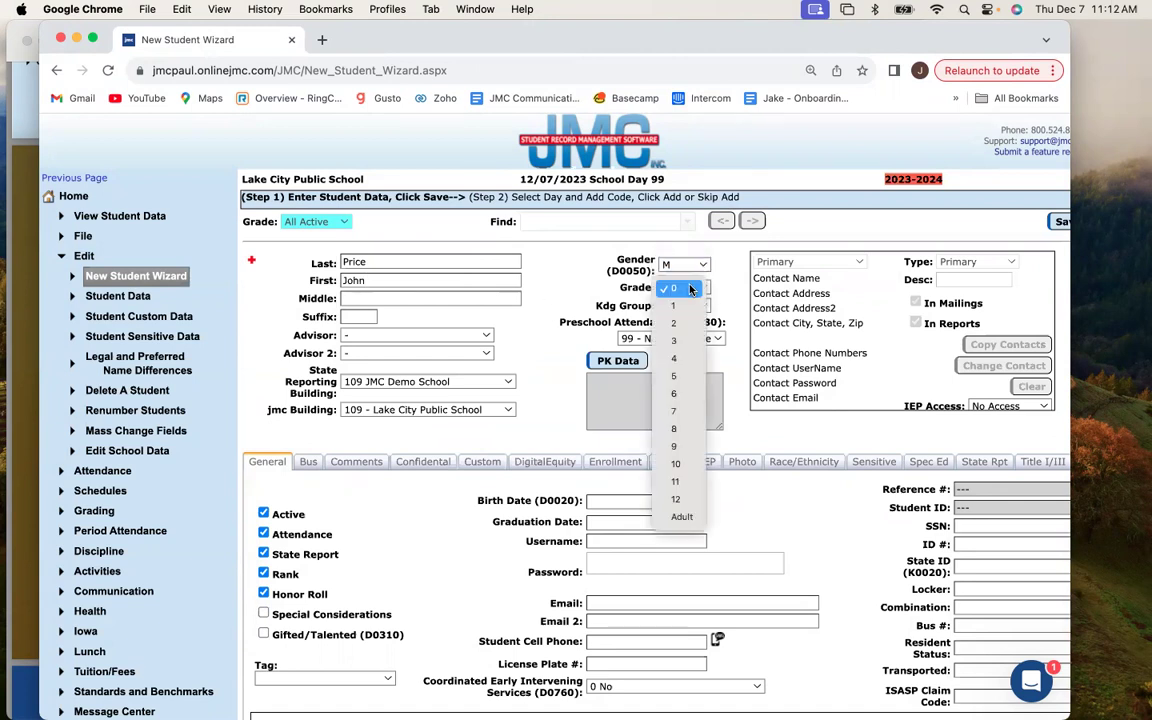
click(693, 436)
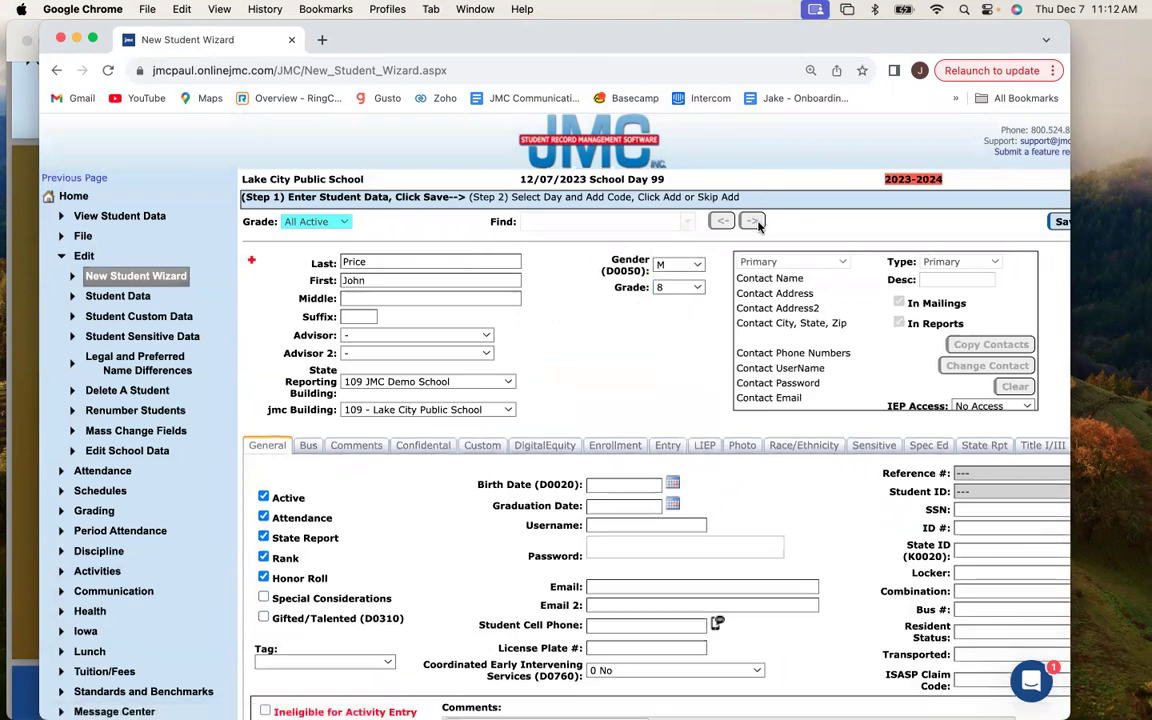
scroll(758, 225, right, 2)
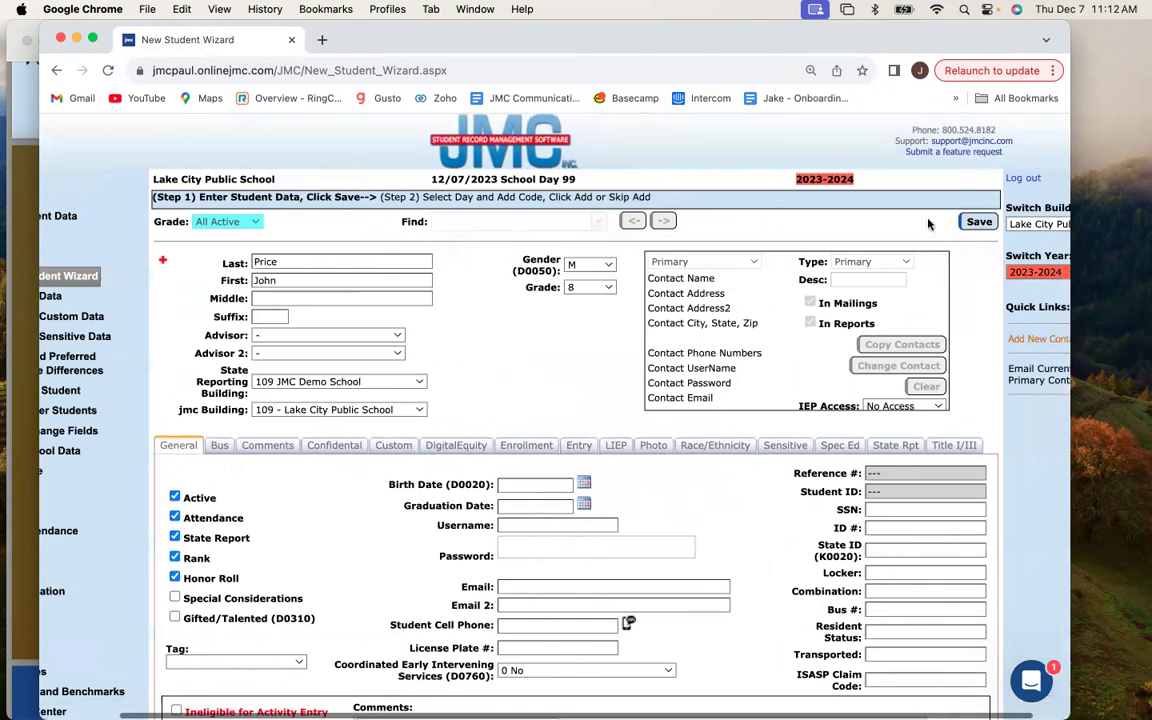
click(978, 222)
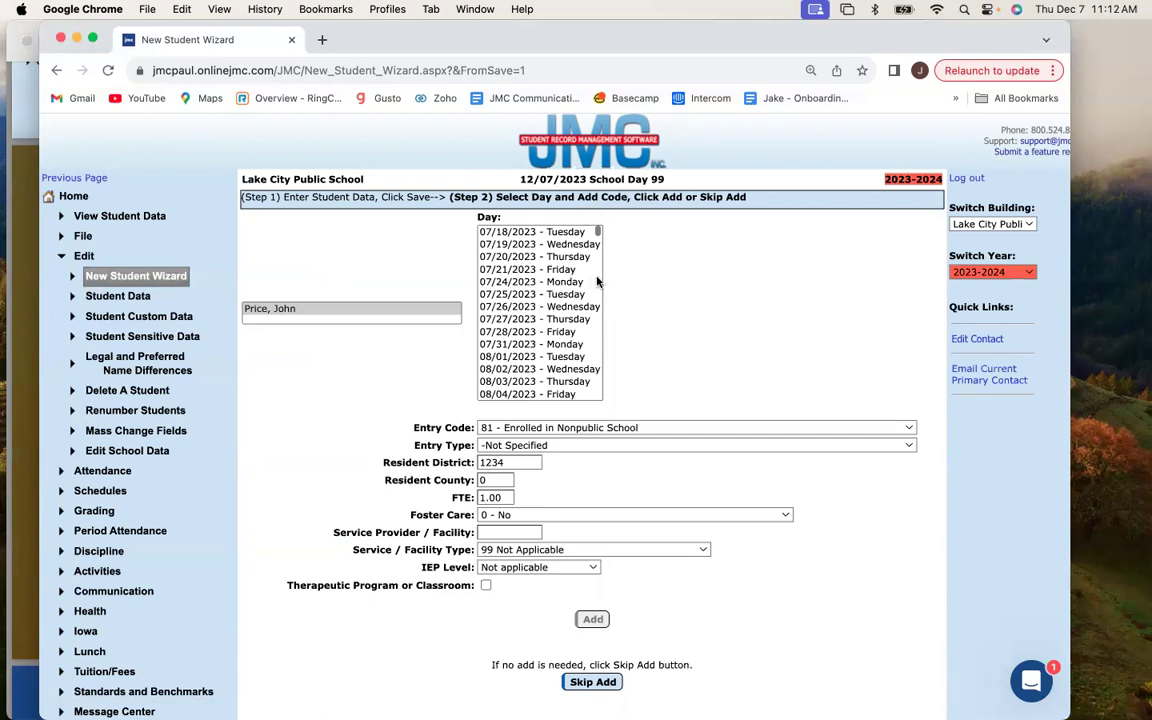
Choose entry day 09/04/2023 - Monday and Entry Code 2 - Open-Enrolled In.
scroll(490, 292, down, 3)
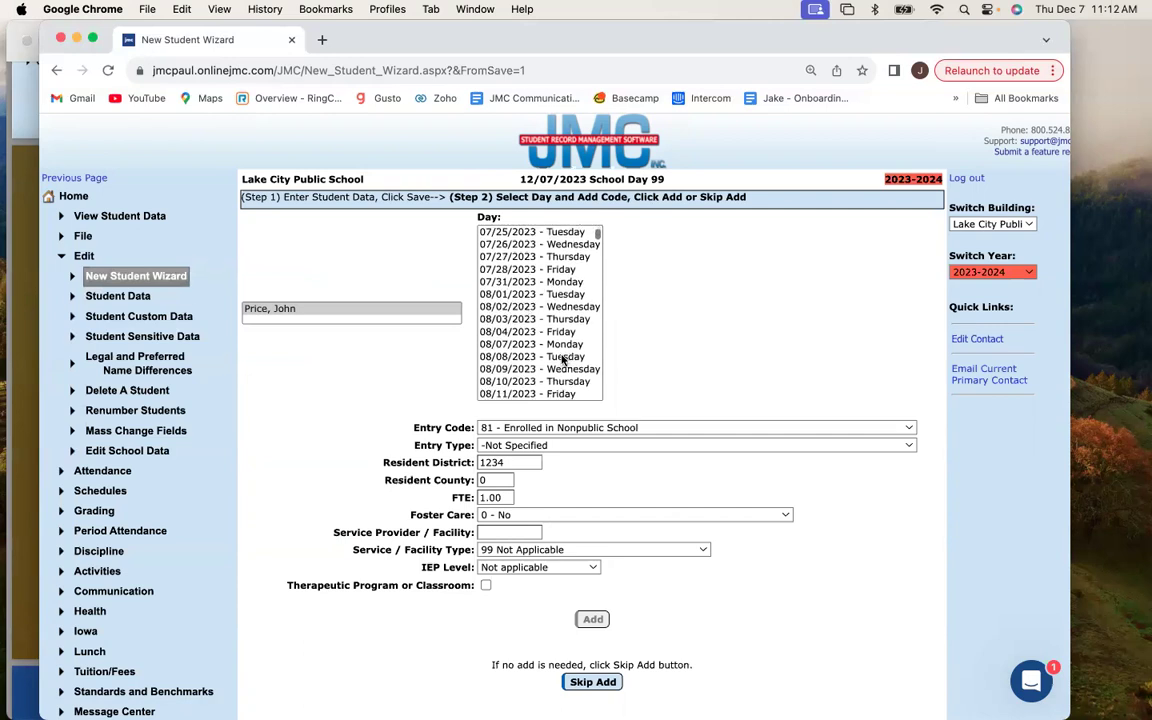
scroll(519, 333, down, 8)
scroll(519, 333, down, 2)
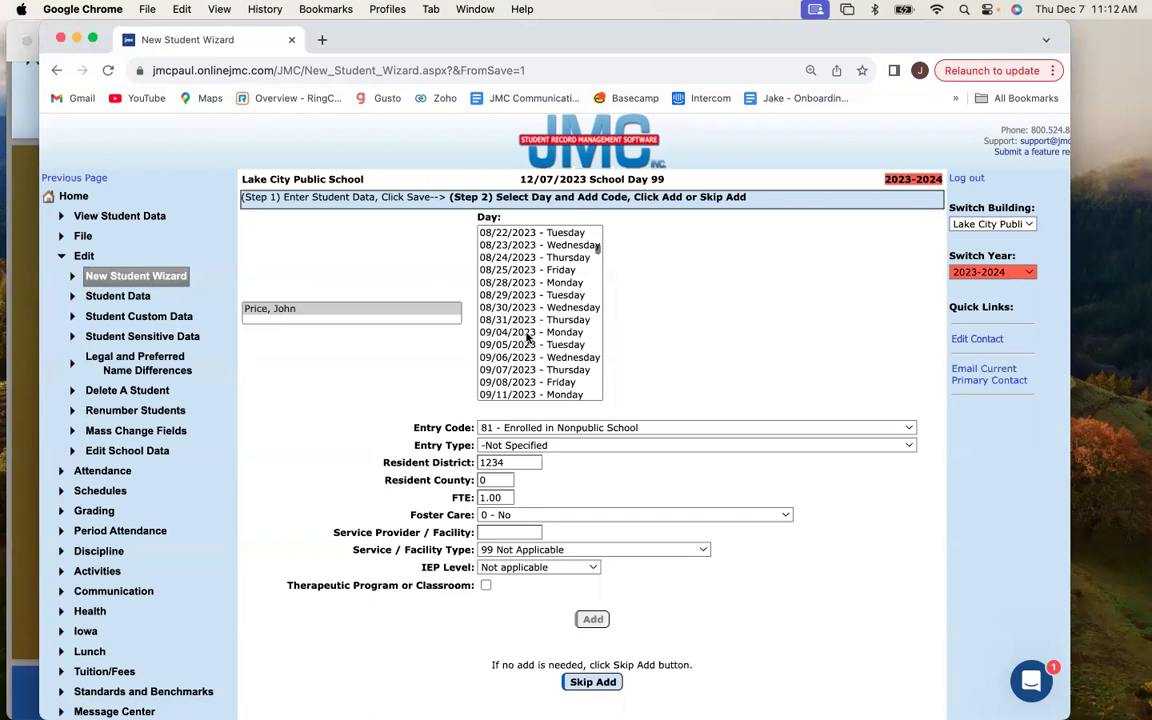
click(527, 333)
scroll(610, 333, down, 1)
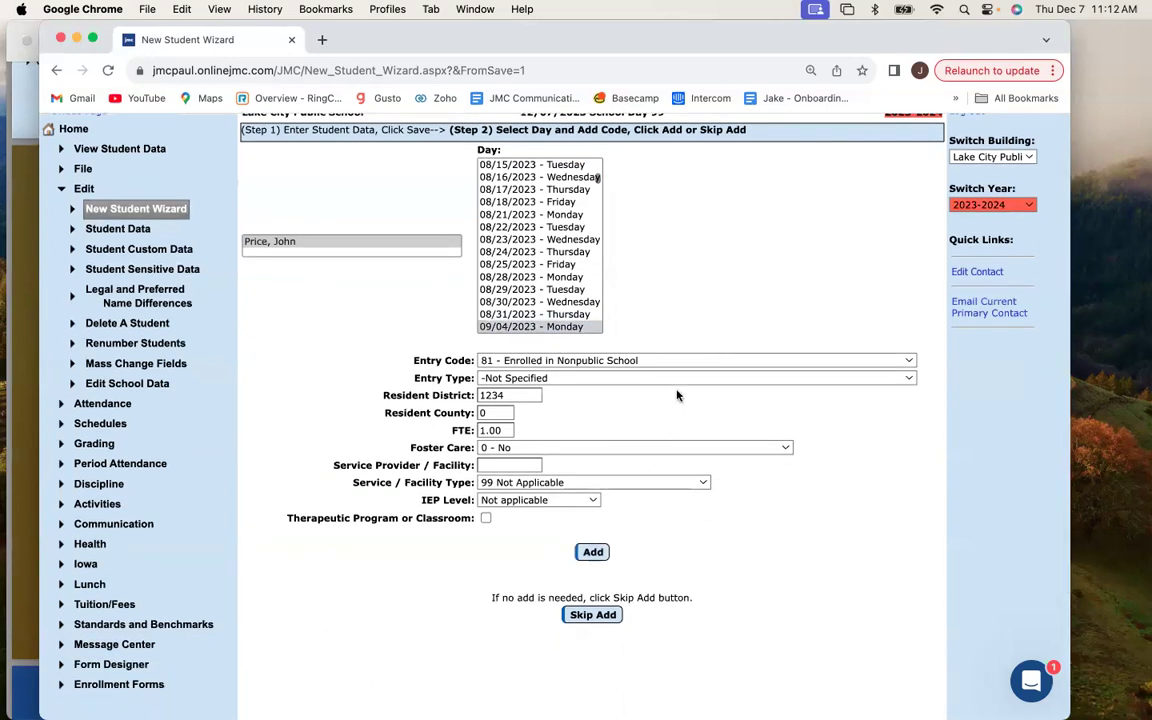
click(672, 361)
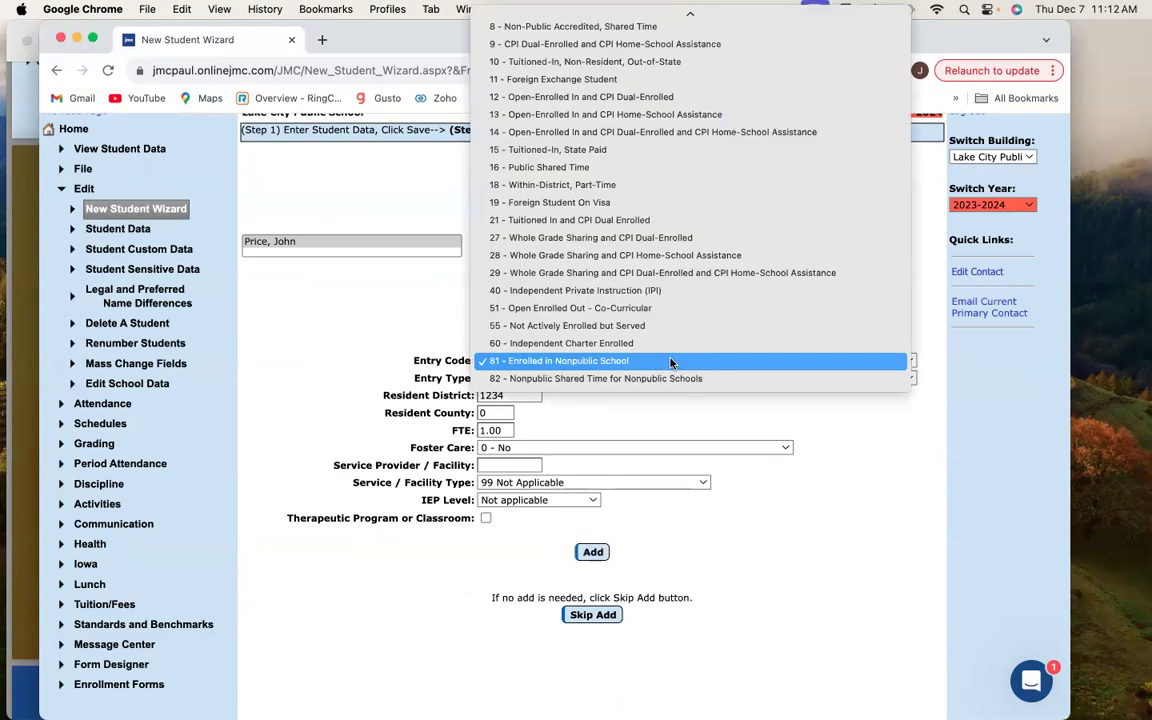
scroll(664, 348, up, 3)
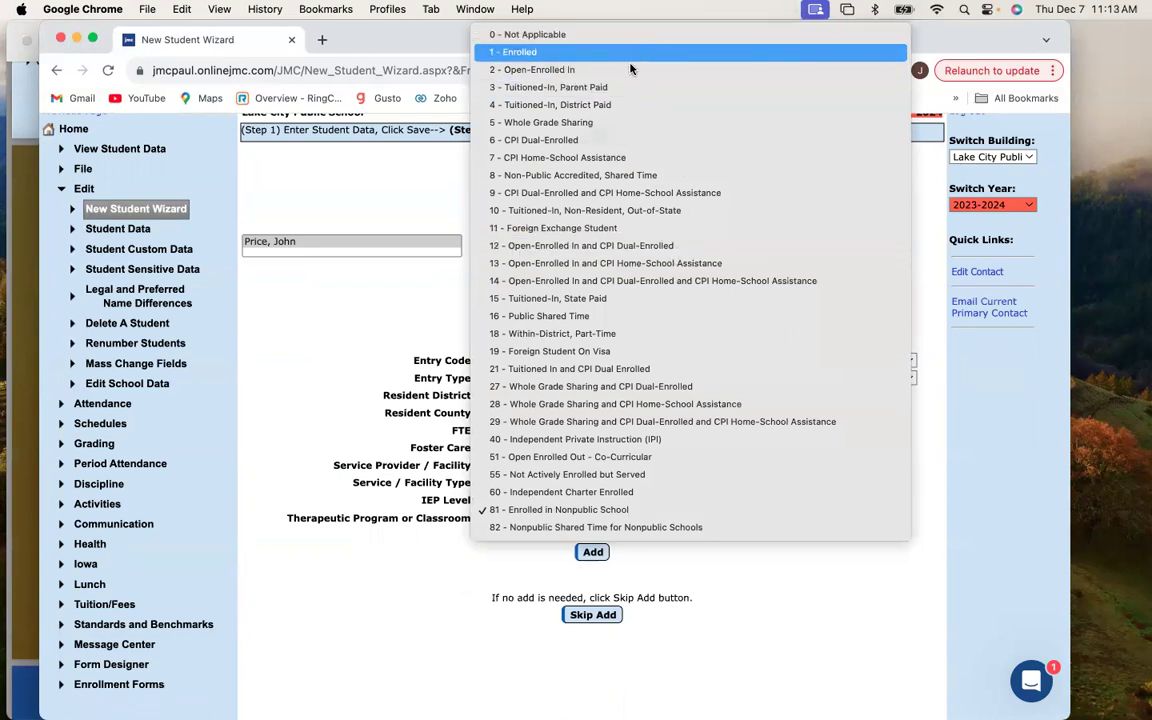
click(630, 69)
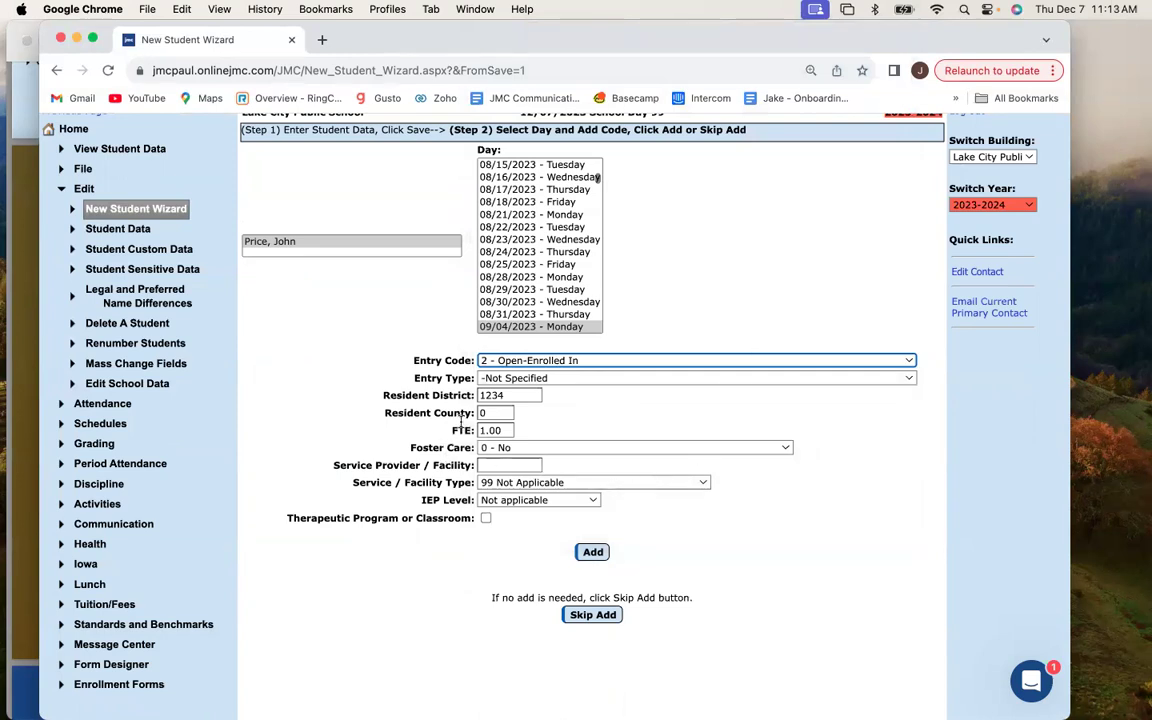
click(497, 413)
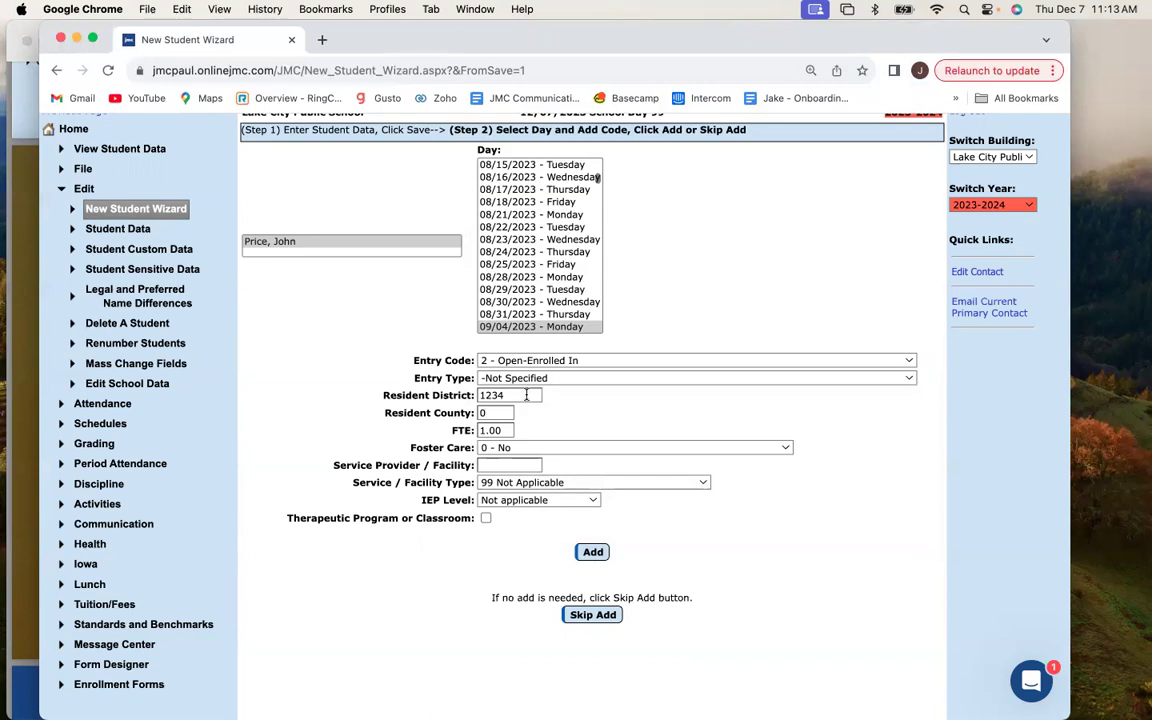
Change the Resident County value from 0 to 89.
click(500, 413)
key(BackSpace)
text(89)
drag(473, 412, 386, 405)
click(419, 417)
Set Entry Type to 01823-Transfer from a public school in a different state and add the entry.
scroll(515, 385, up, 1)
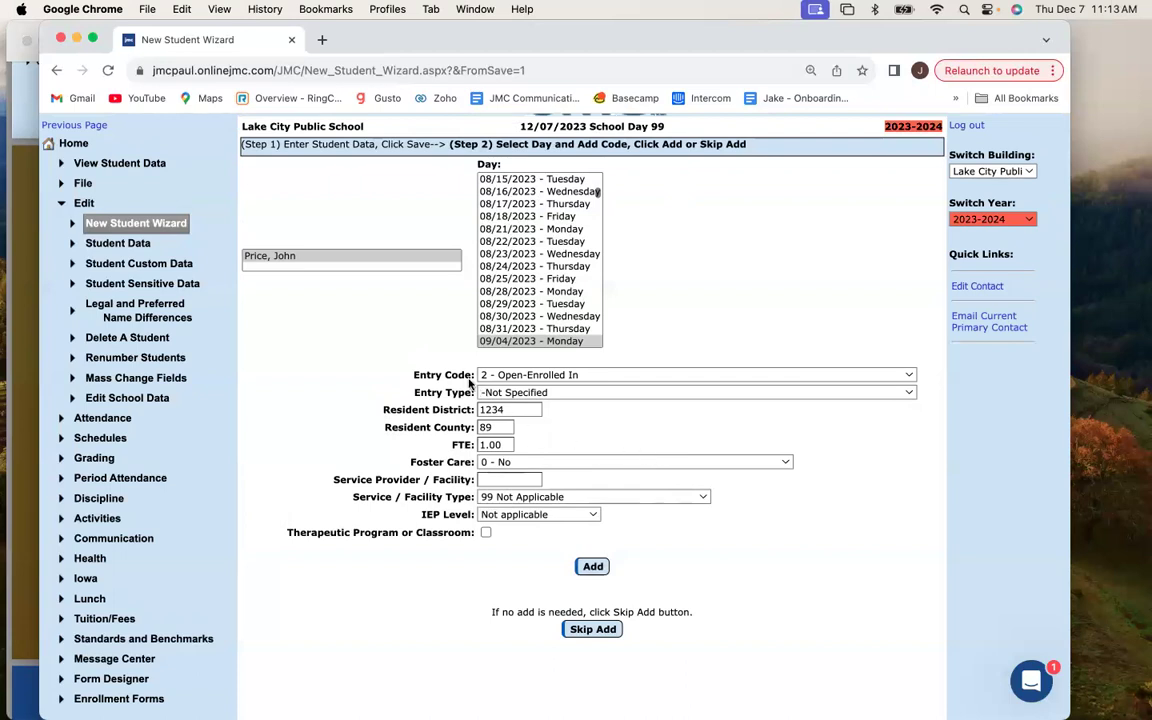
click(540, 396)
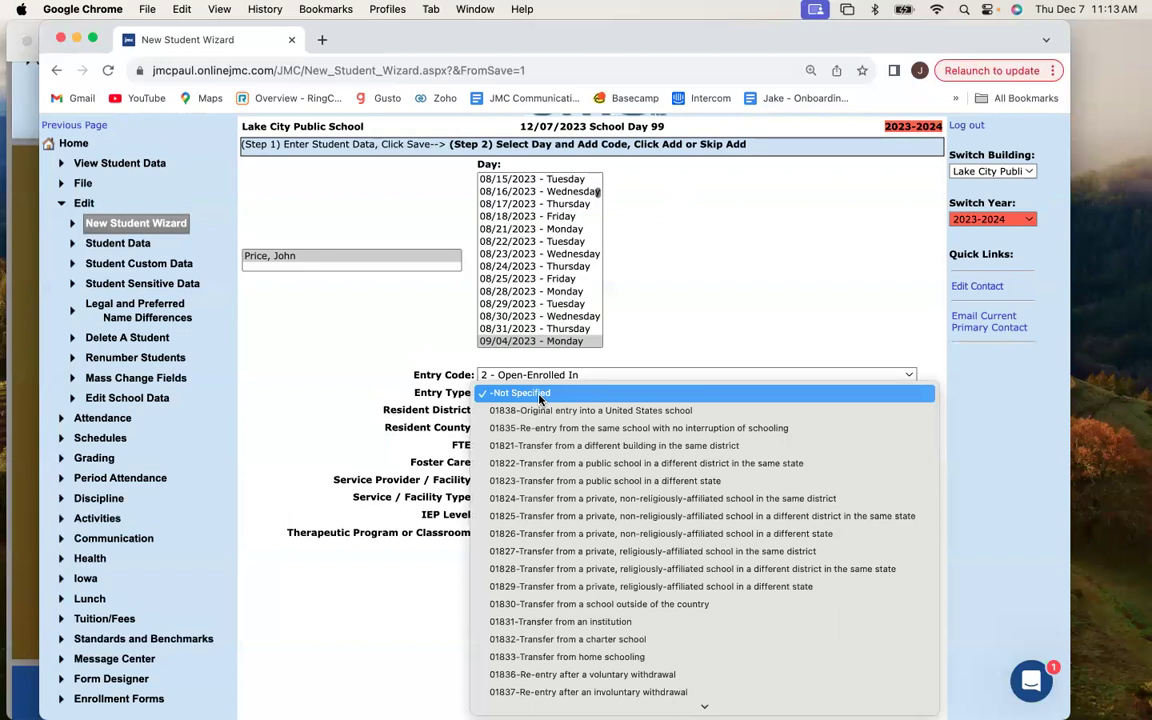
scroll(545, 399, down, 2)
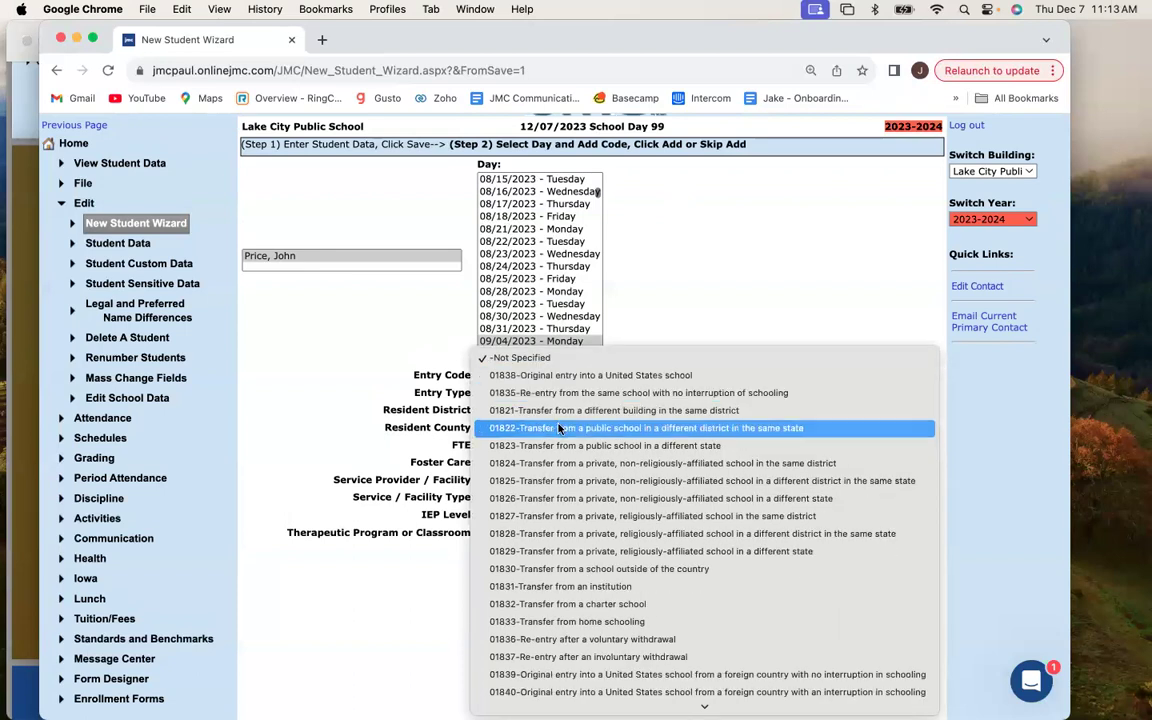
click(605, 445)
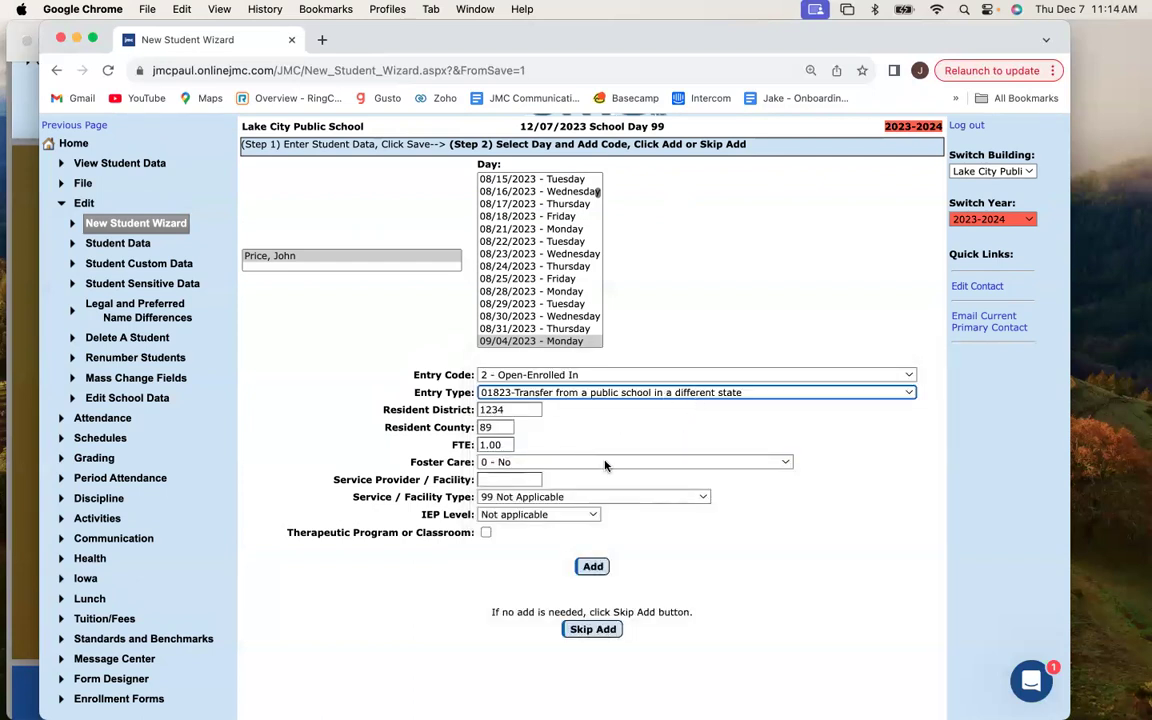
scroll(604, 463, down, 1)
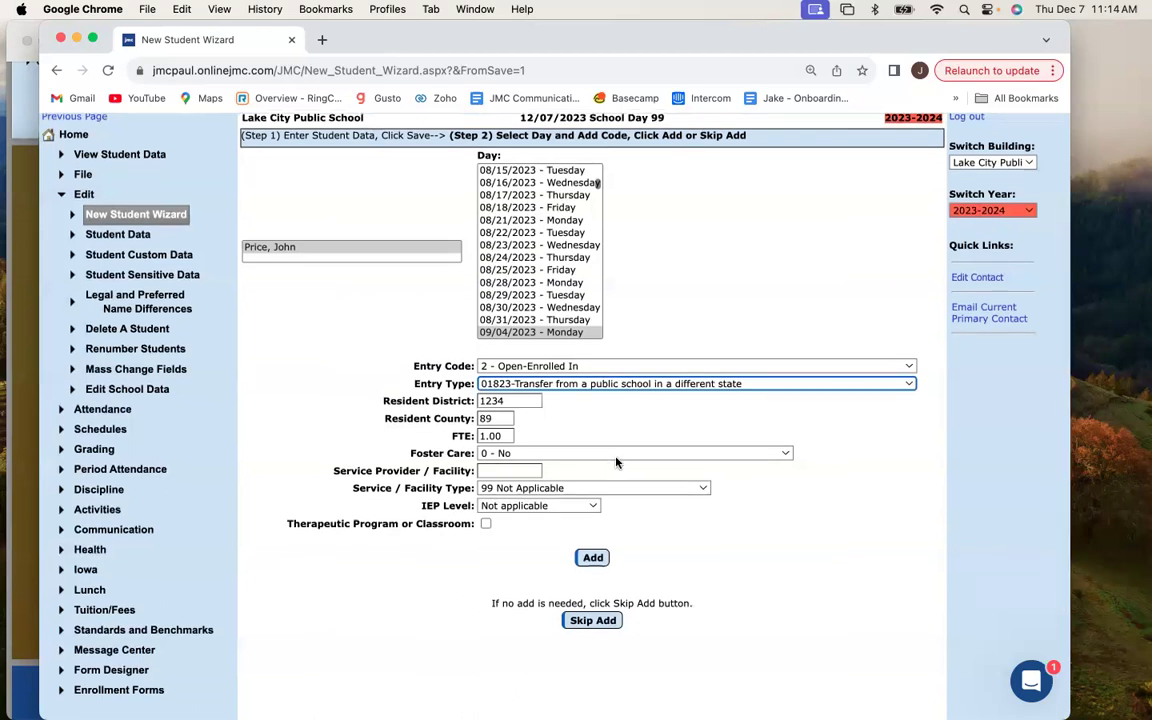
scroll(605, 463, up, 2)
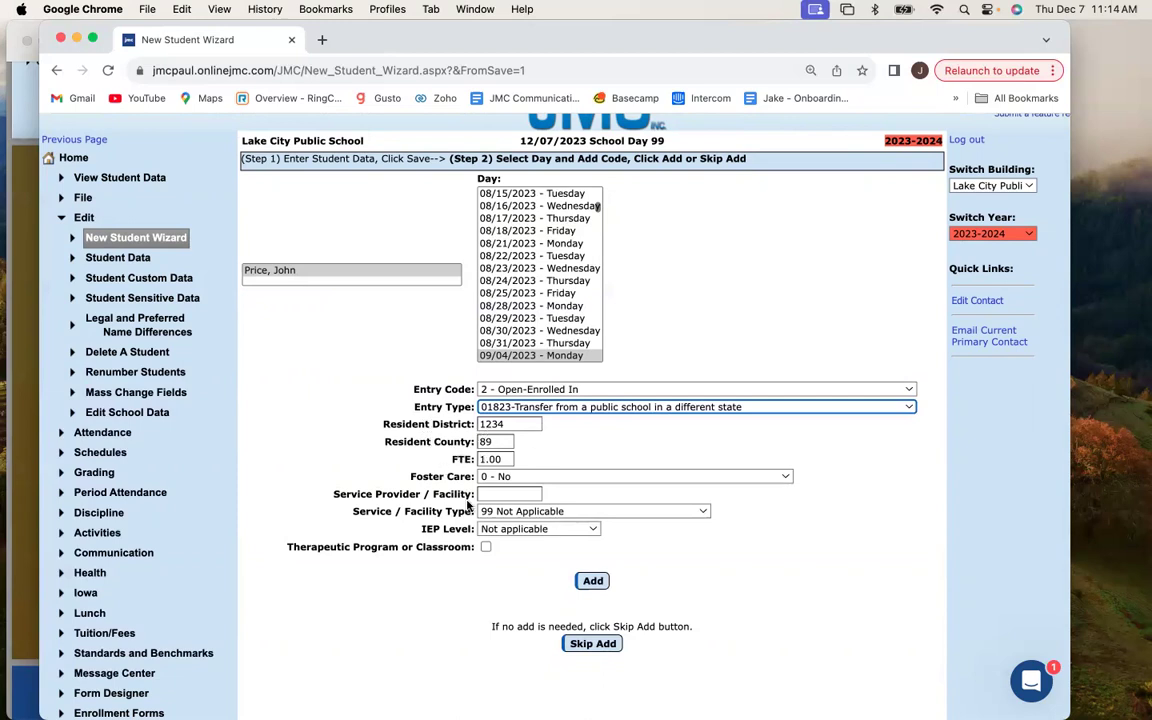
click(591, 582)
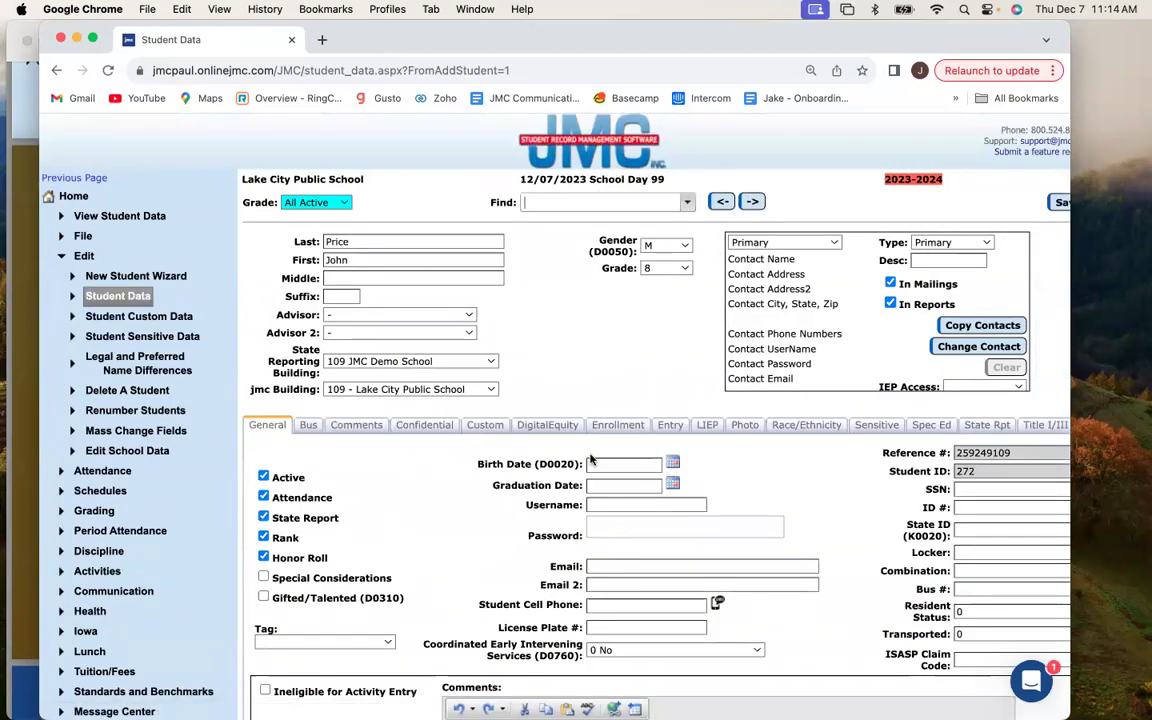
Collapse the Edit navigation section and open the student's Race/Ethnicity tab.
drag(983, 39, 936, 34)
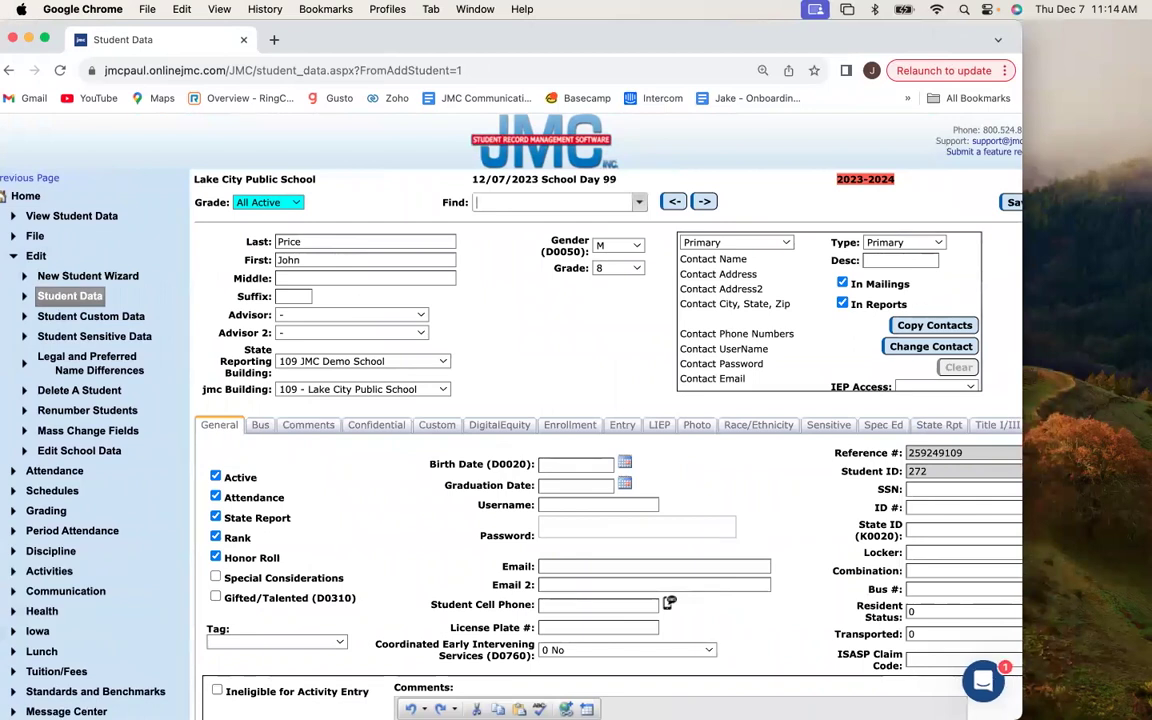
scroll(480, 395, down, 1)
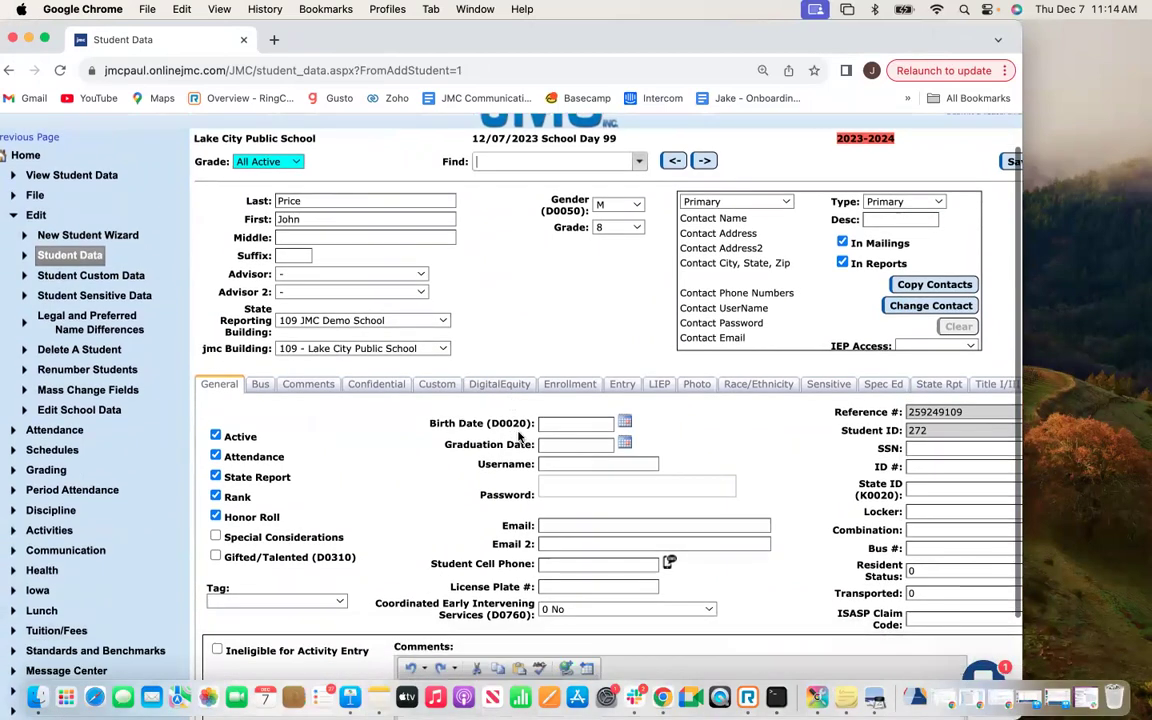
scroll(544, 425, right, 1)
scroll(544, 425, left, 2)
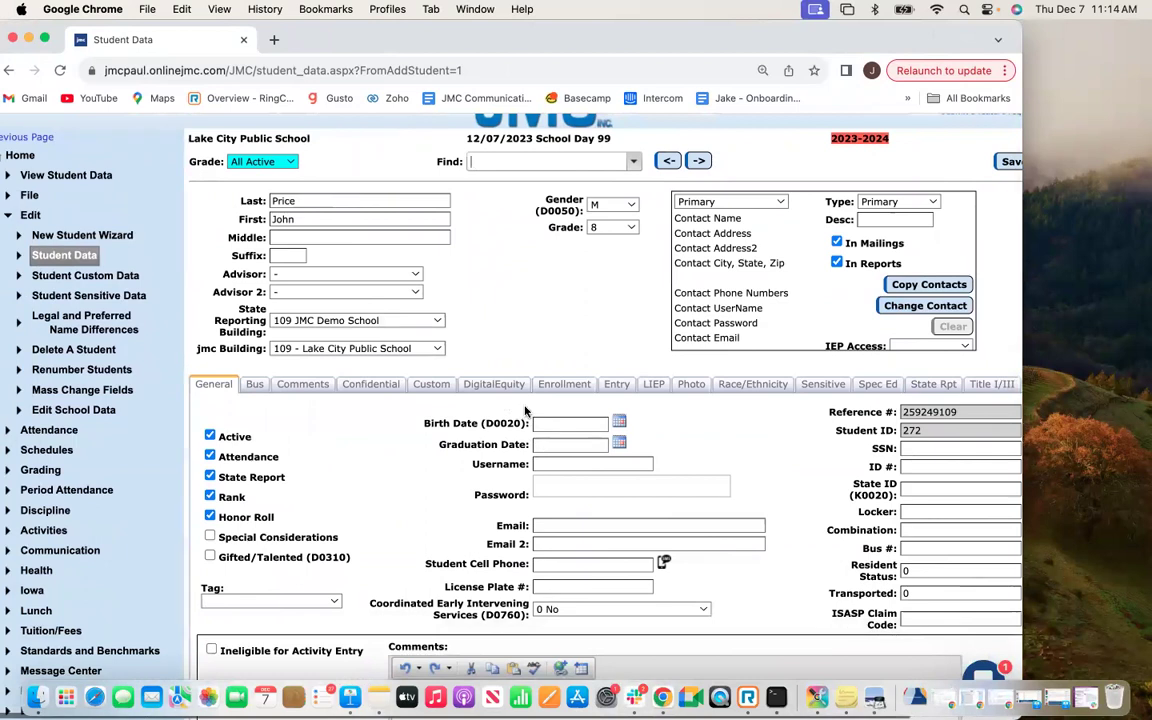
drag(60, 28, 172, 20)
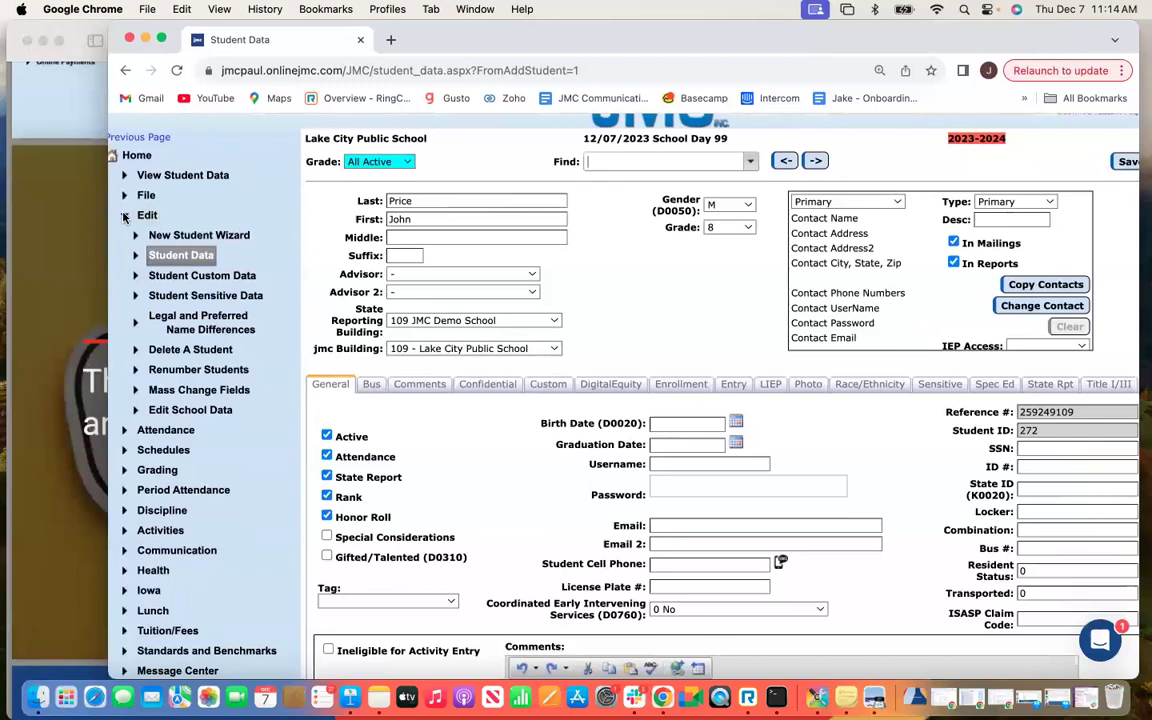
click(124, 216)
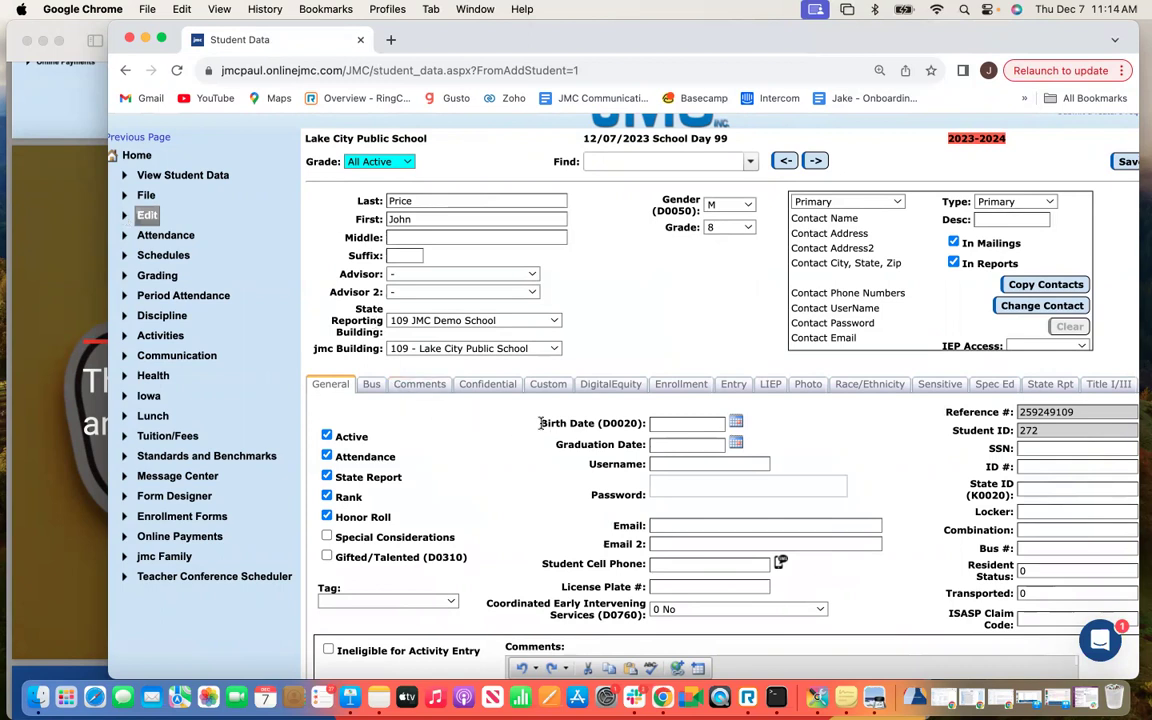
scroll(540, 418, right, 2)
click(852, 384)
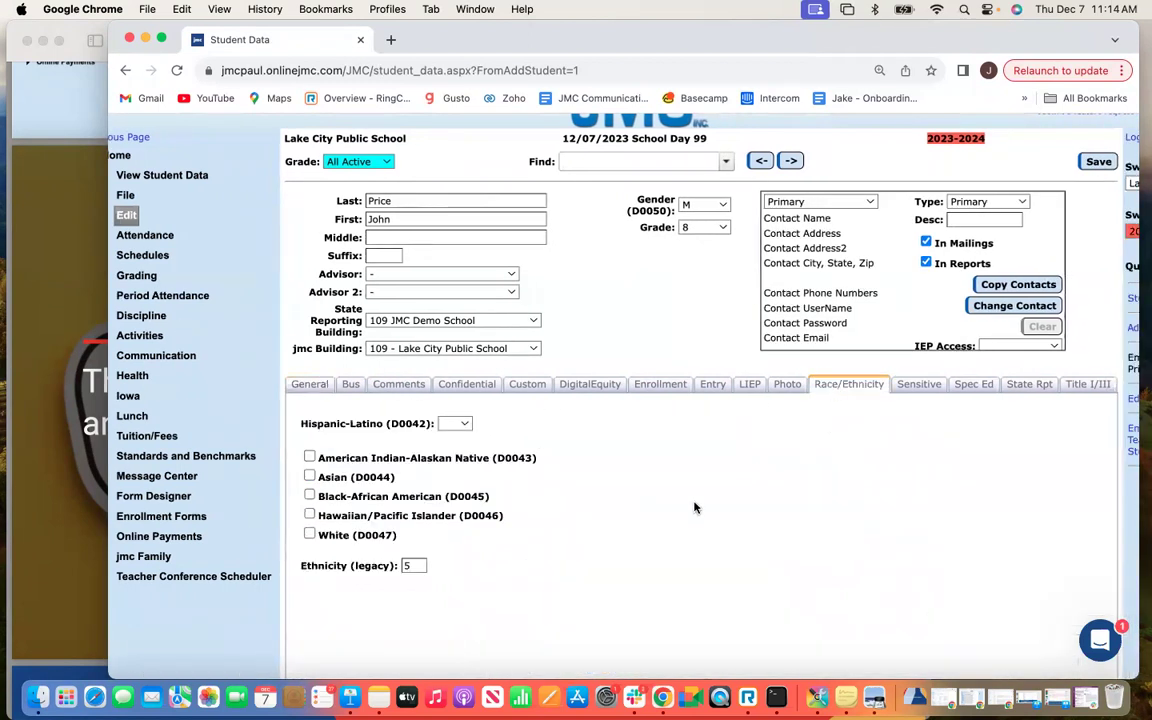
scroll(640, 495, down, 1)
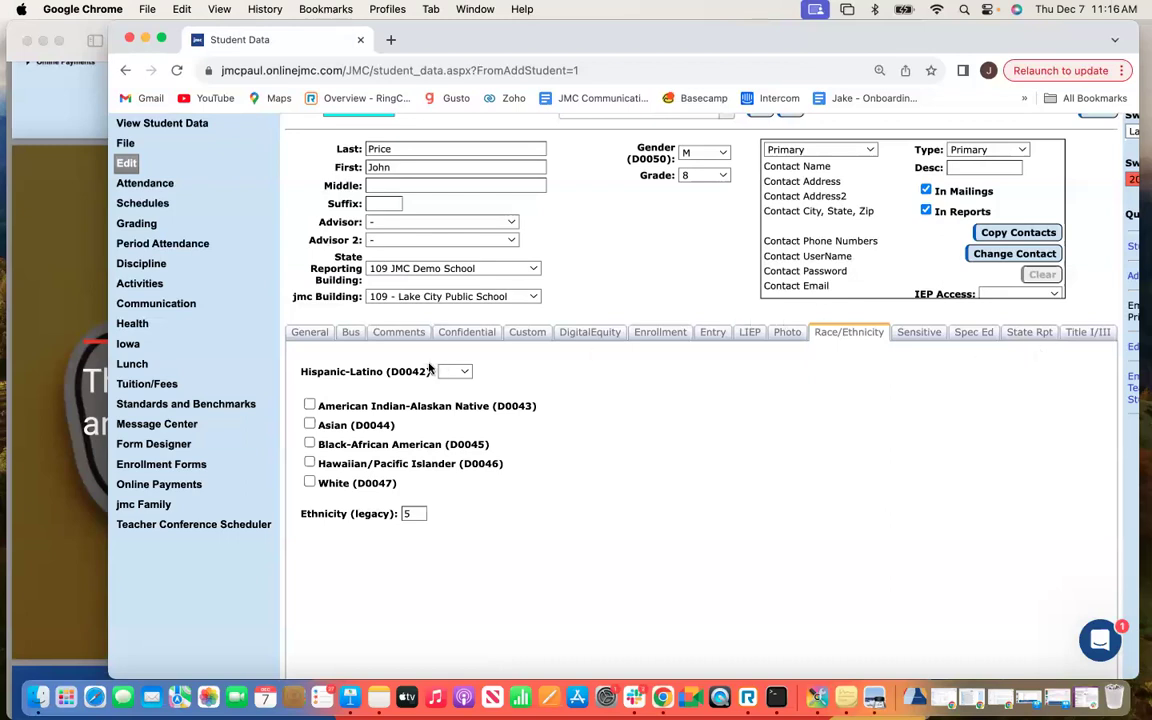
scroll(206, 358, up, 3)
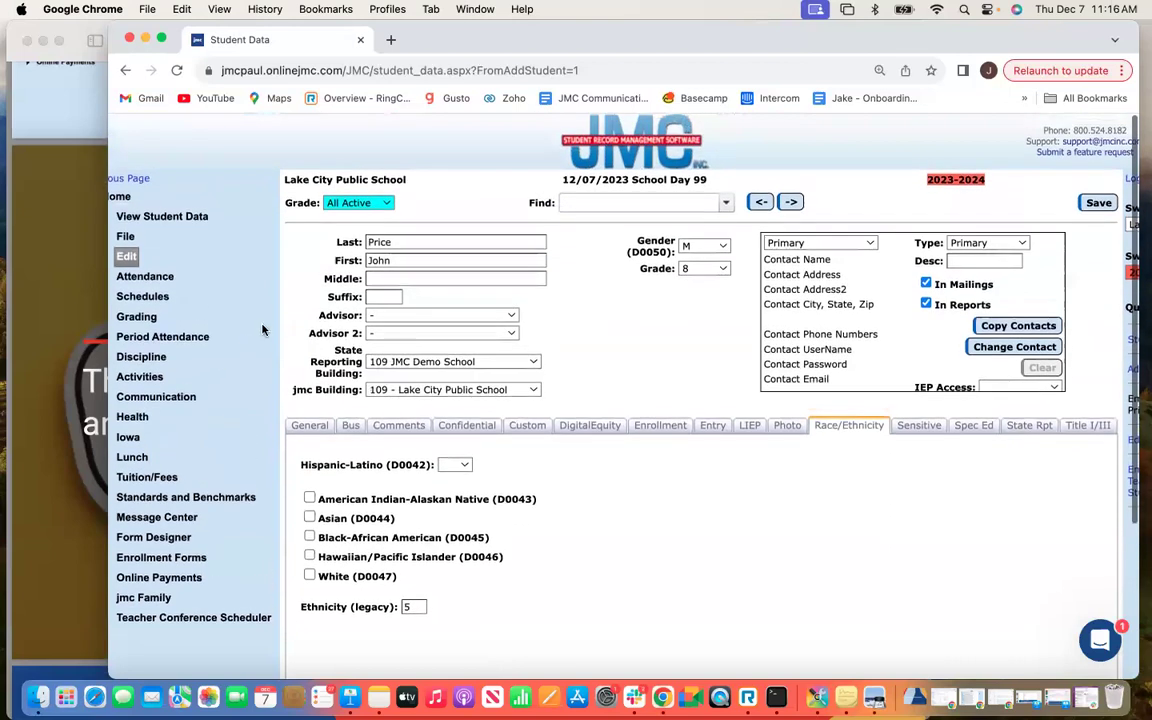
scroll(229, 356, left, 1)
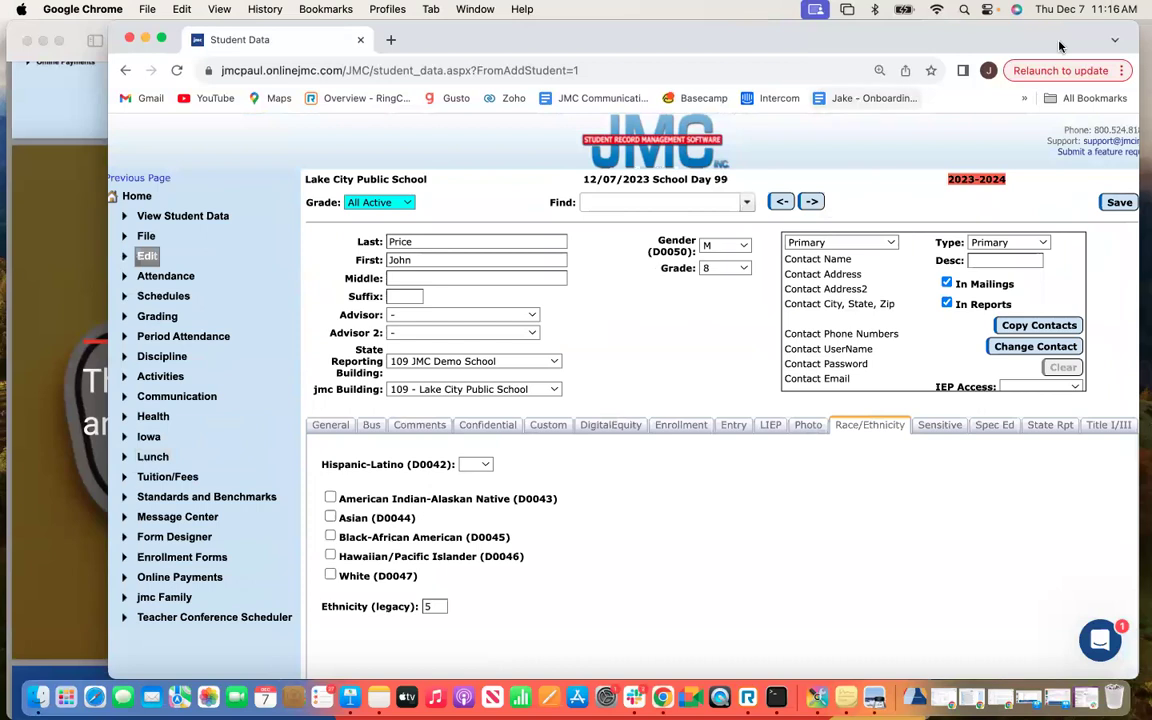
drag(952, 35, 941, 94)
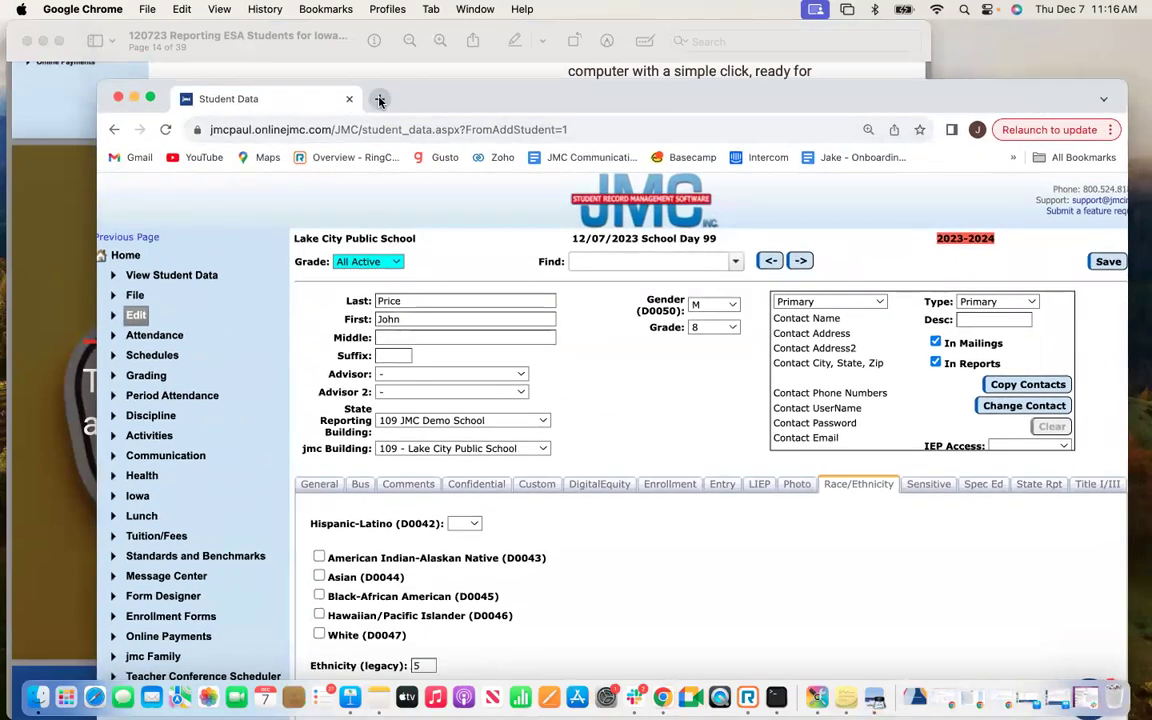
Load youtube.com in a new browser tab.
click(379, 99)
click(424, 129)
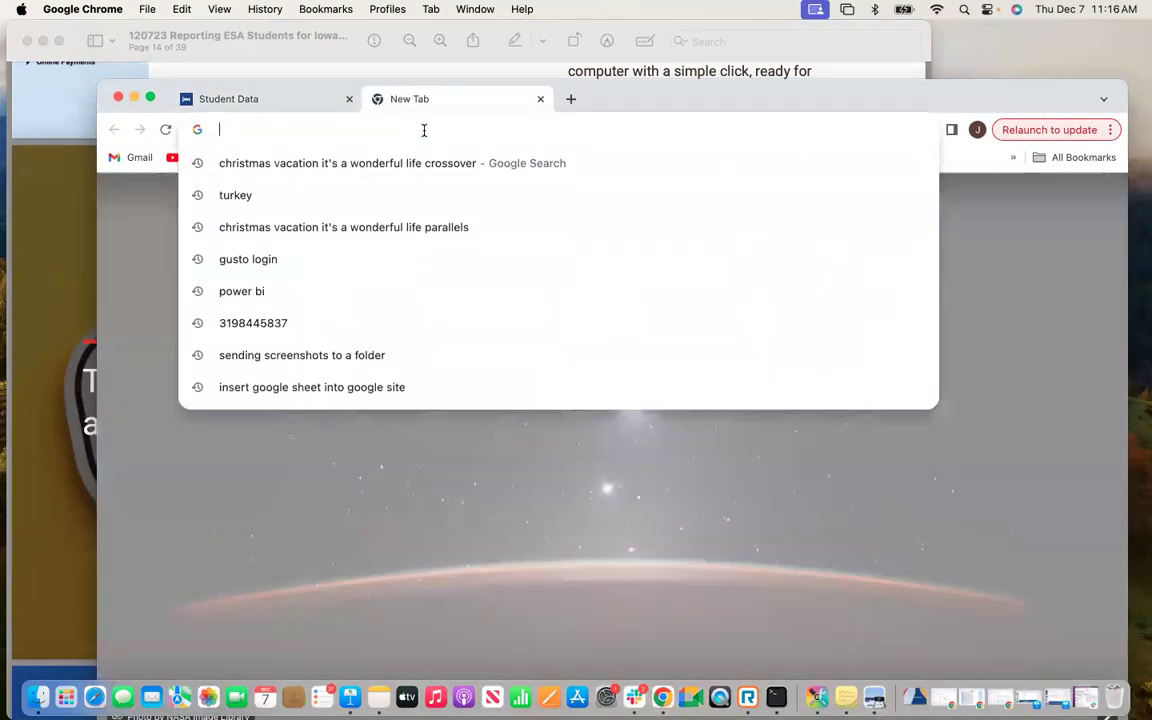
text(jmcinc)
key(BackSpace)
key(BackSpace)
key(BackSpace)
key(BackSpace)
key(BackSpace)
key(BackSpace)
key(BackSpace)
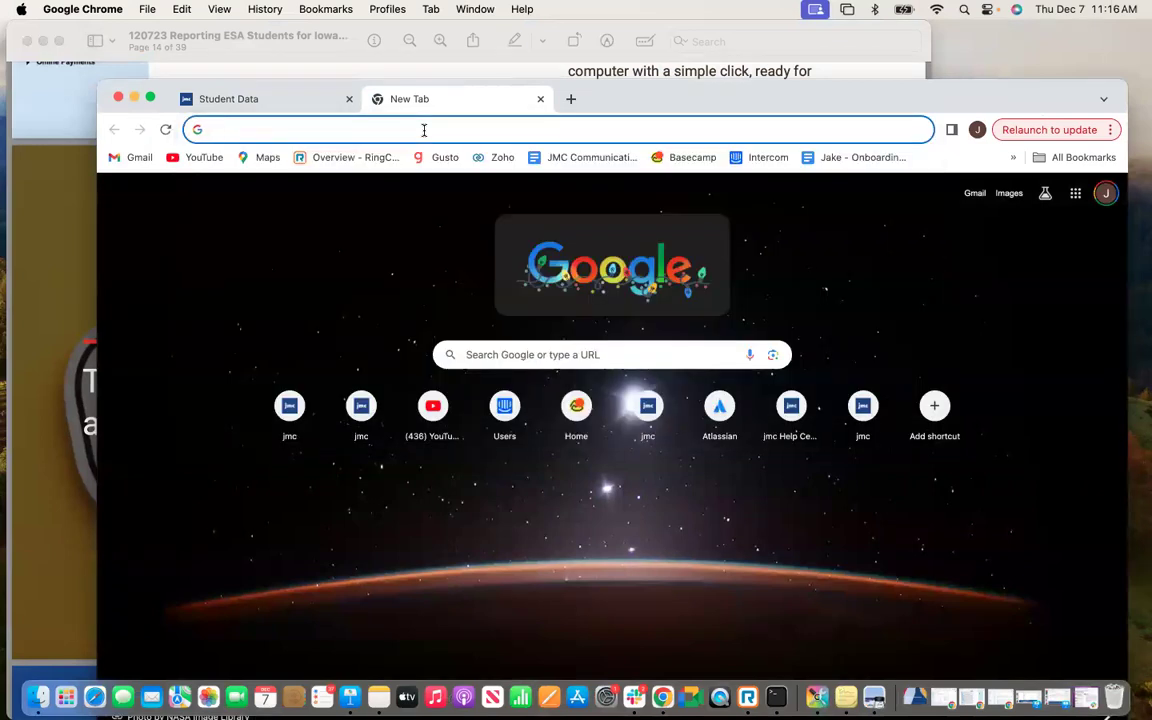
text(youtube.com)
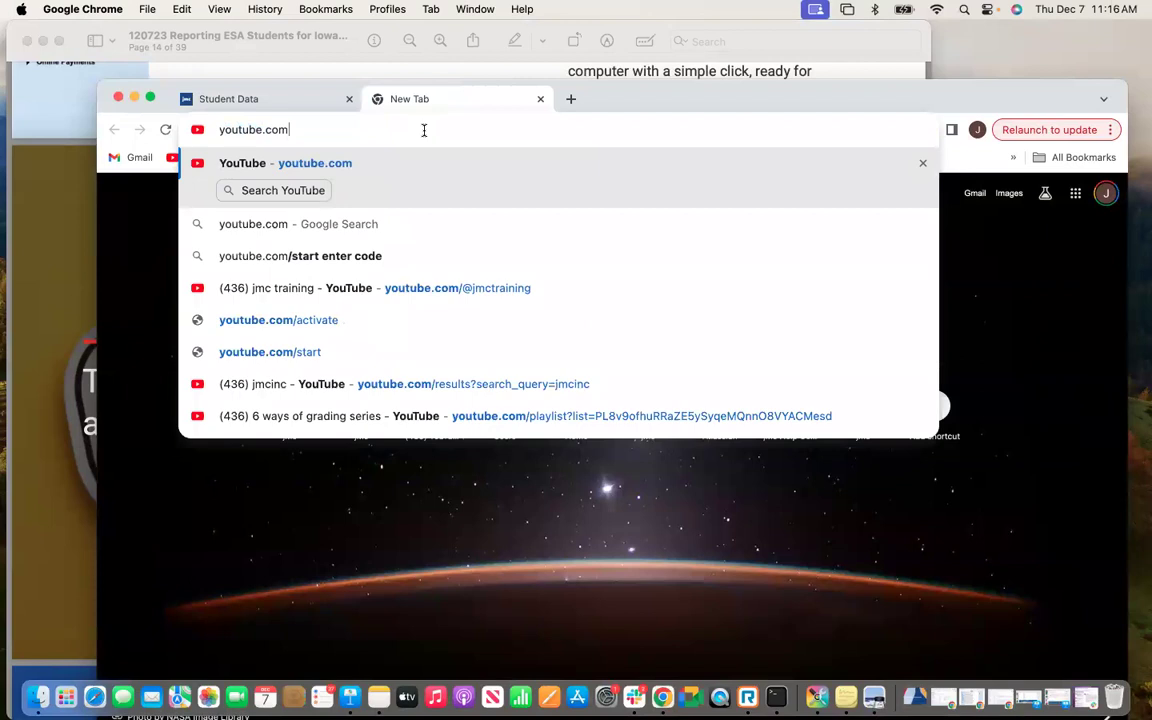
key(Return)
Search YouTube for jmcinc and go to the jmc training channel.
click(638, 194)
text(jmcinc)
key(Return)
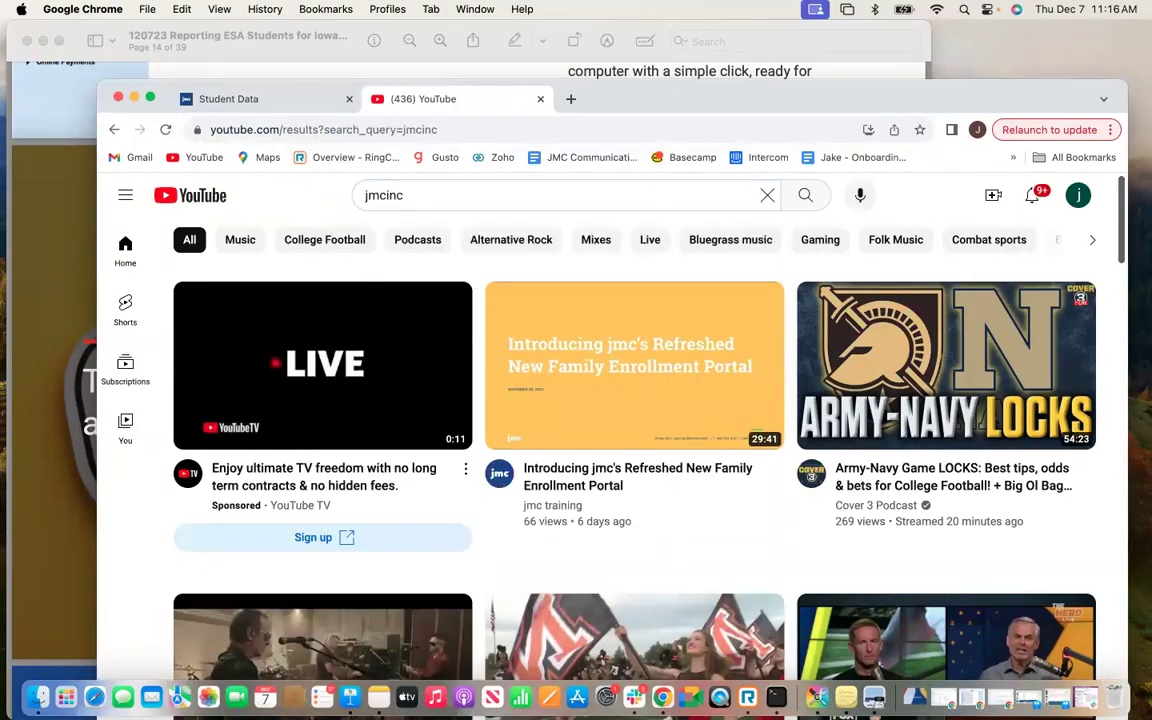
click(534, 462)
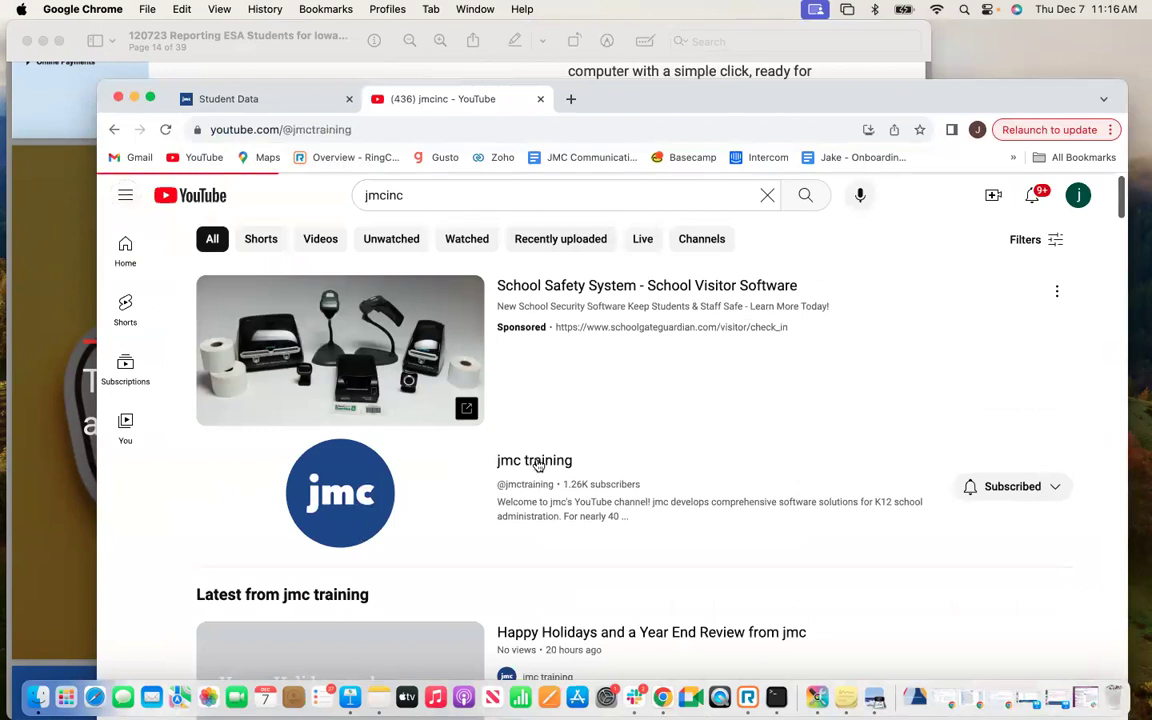
Search the jmc training channel for 'Free and Reduced Lunch' and browse the results.
click(492, 558)
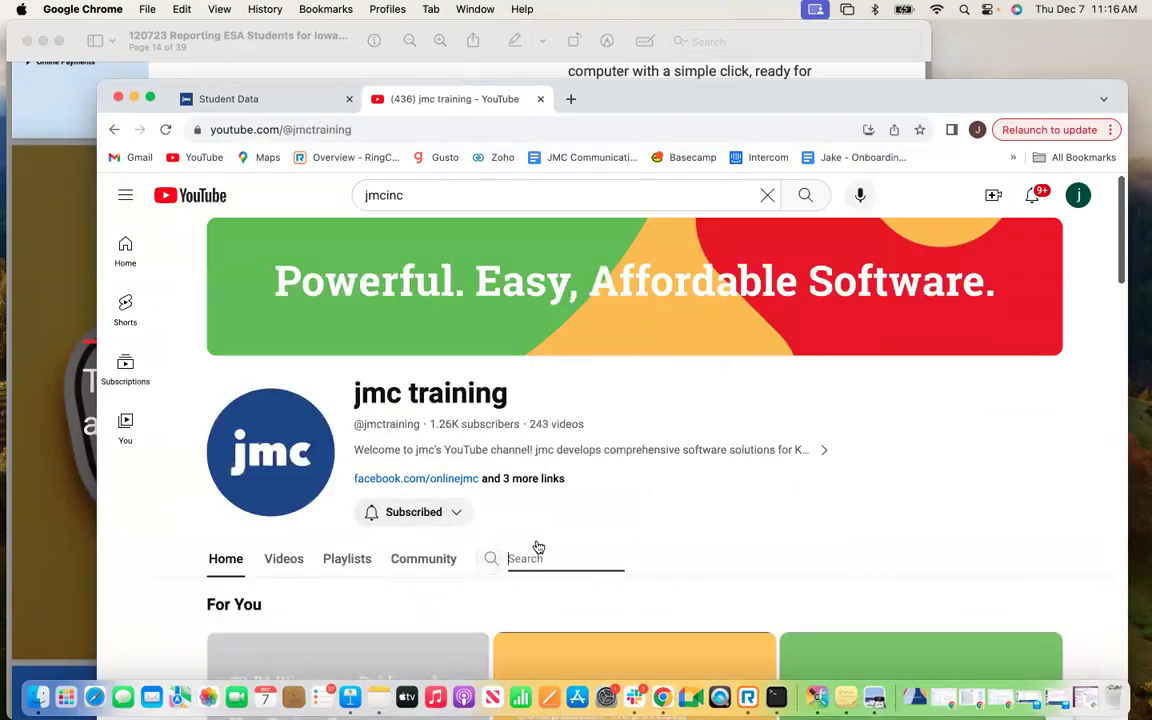
text(Free and Reduced Lunch)
key(Return)
scroll(700, 483, down, 1)
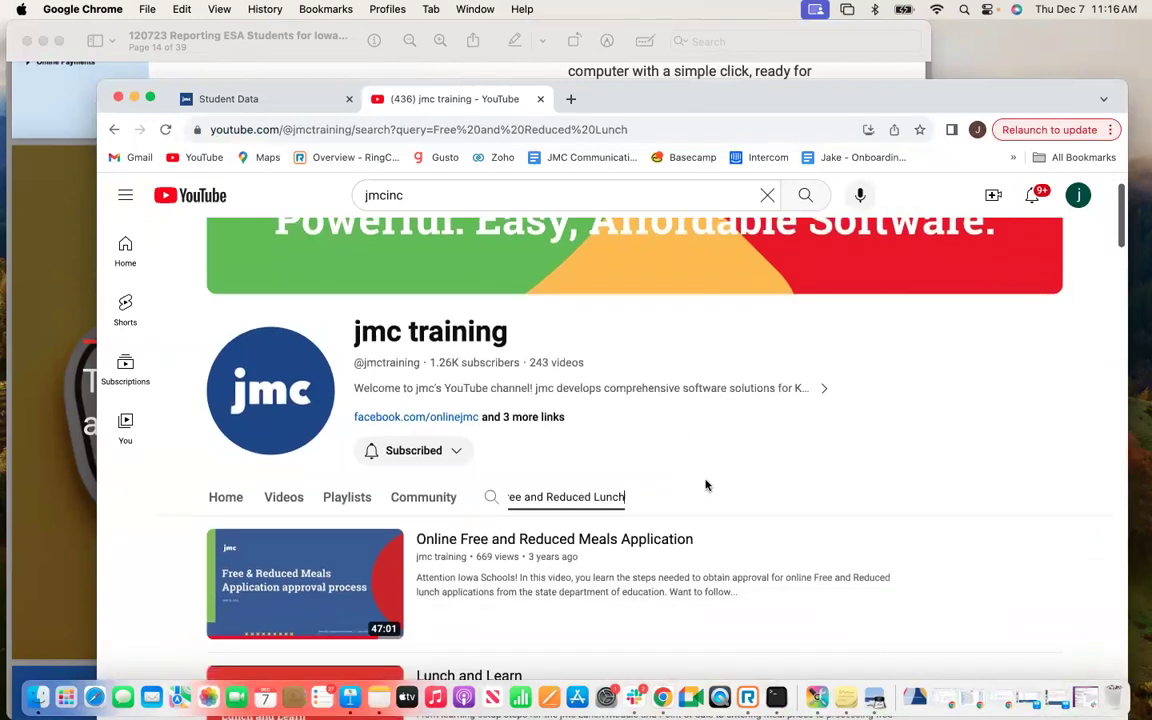
scroll(675, 578, down, 1)
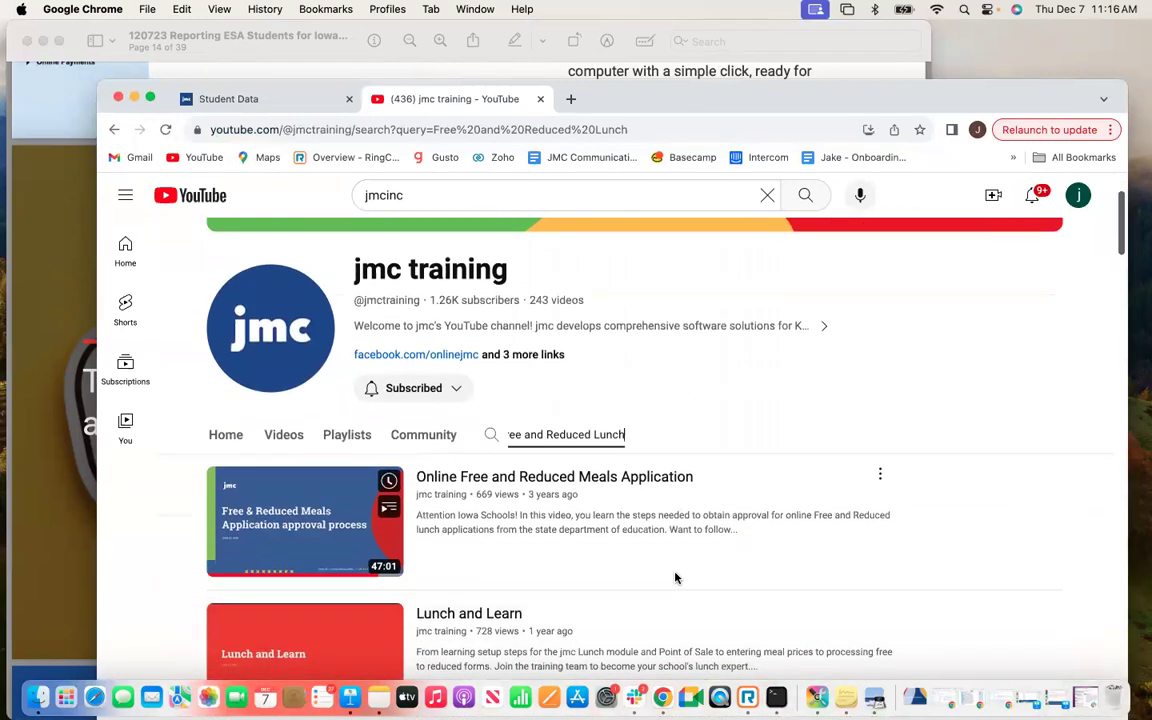
scroll(676, 571, down, 1)
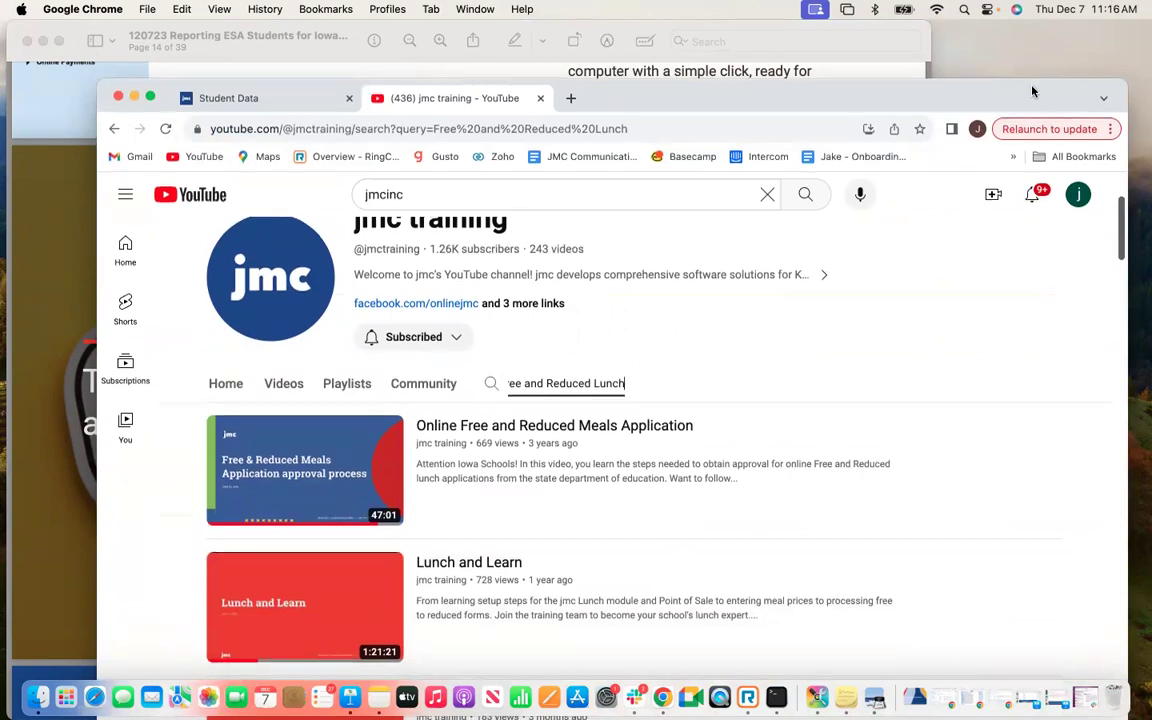
drag(1033, 91, 1028, 38)
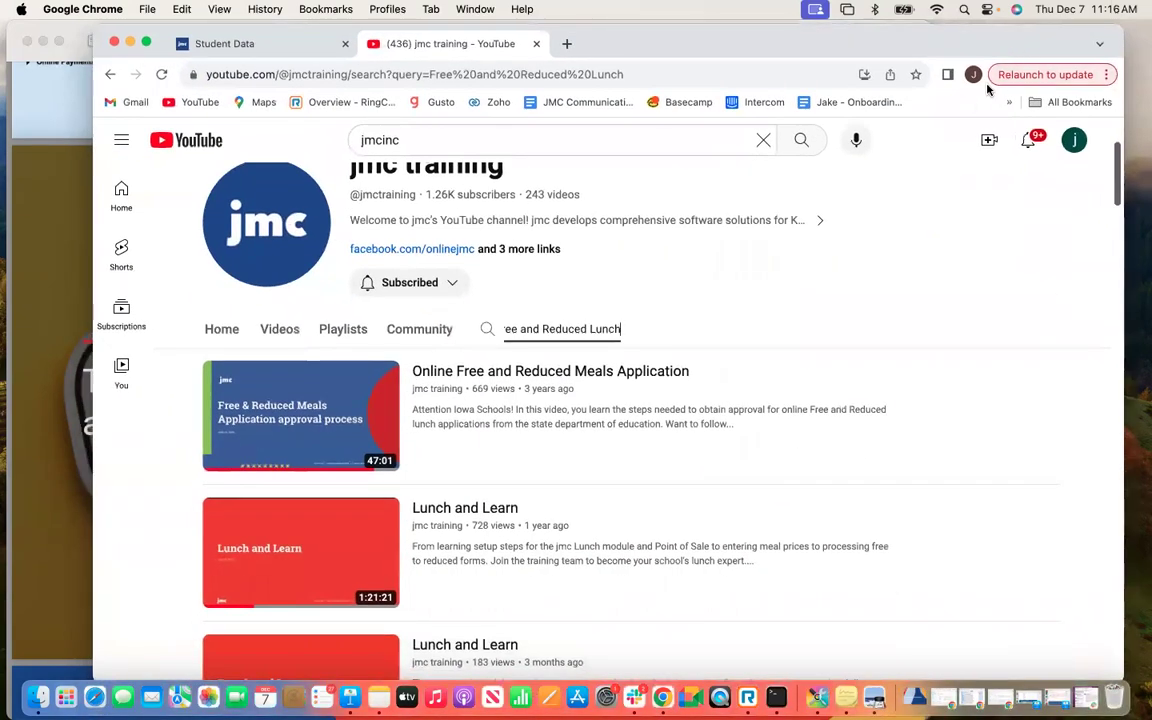
scroll(779, 410, up, 2)
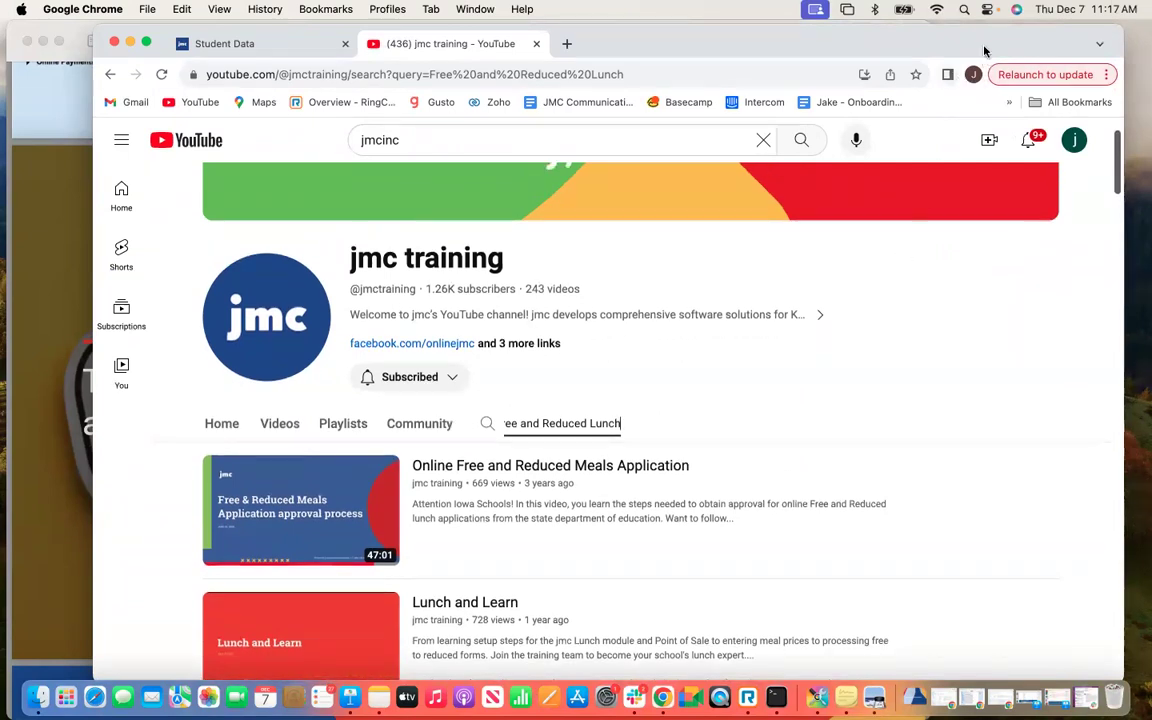
drag(986, 47, 991, 105)
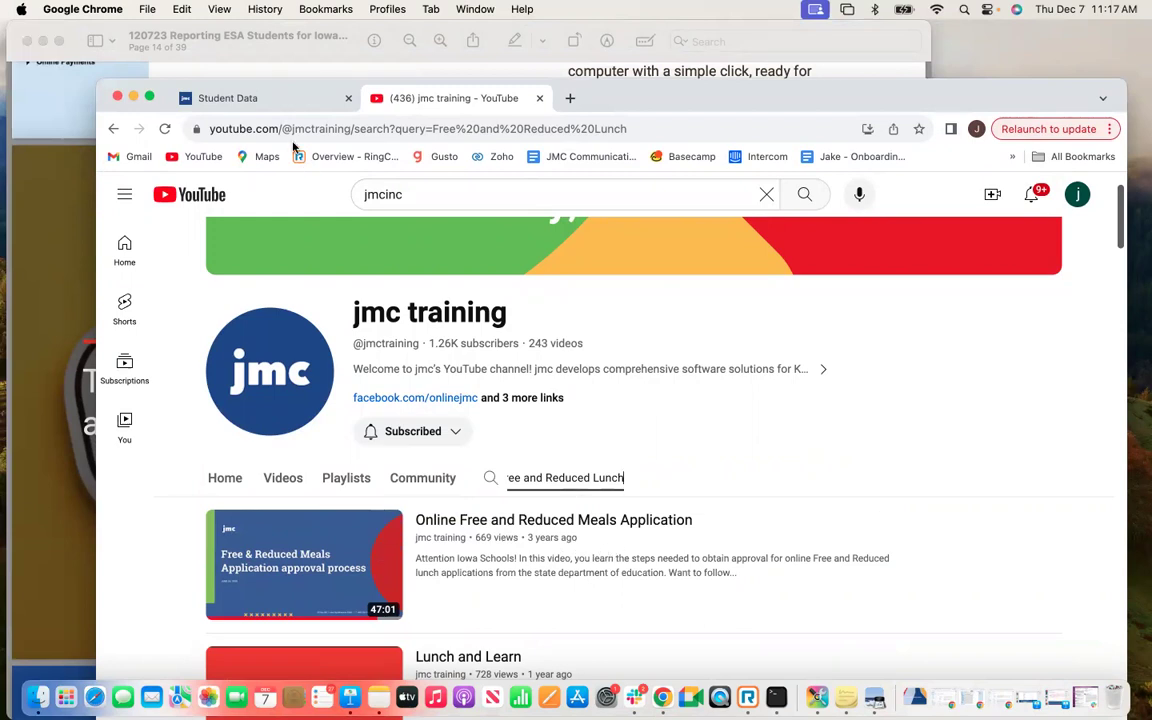
Return to Student Data, then show the ESA Funds presentation full screen at its title slide.
click(260, 100)
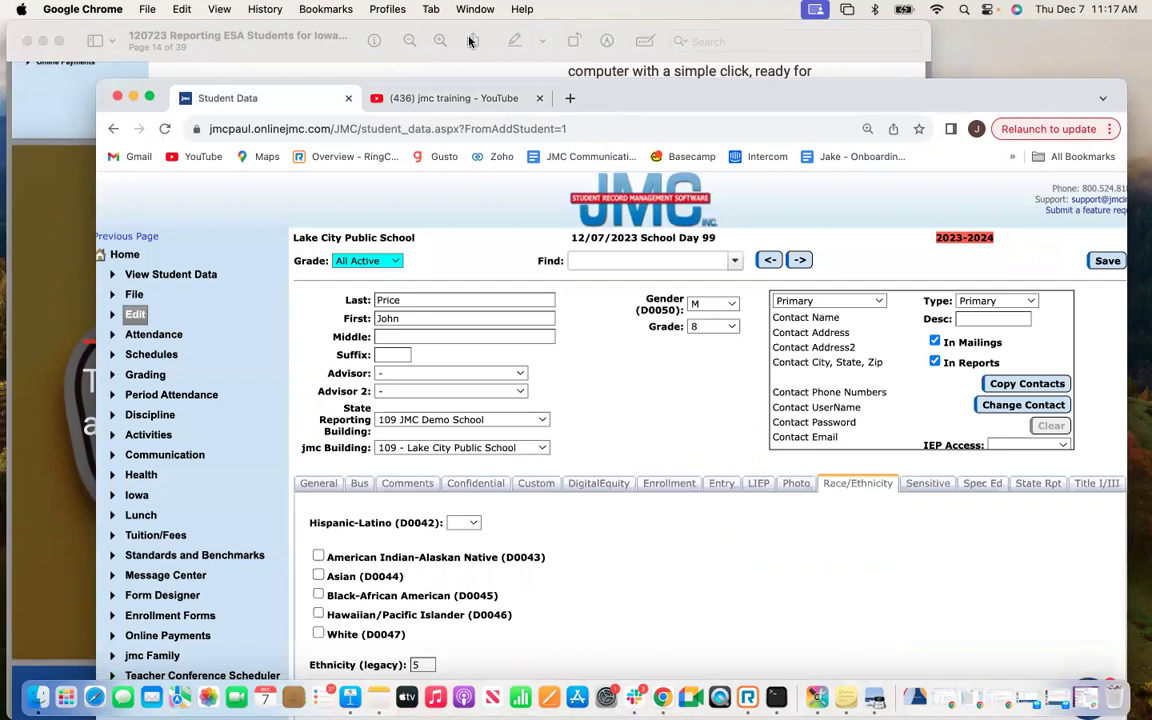
drag(1057, 80, 1072, 24)
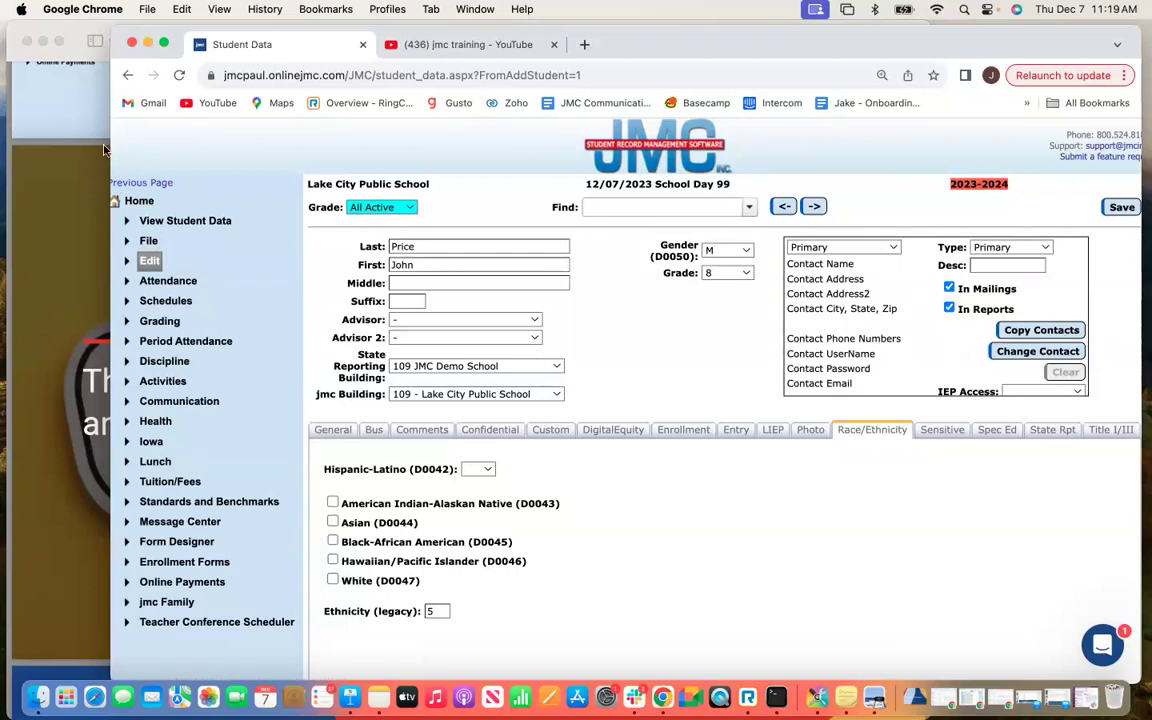
click(44, 162)
click(58, 40)
key(Right)
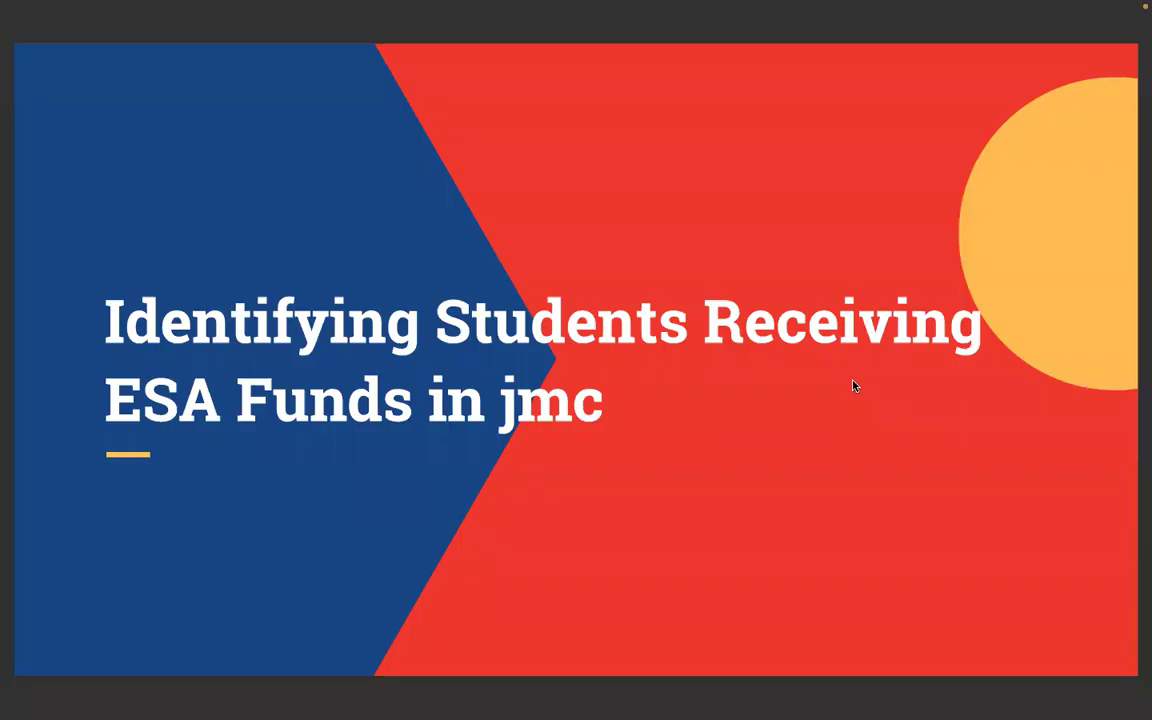
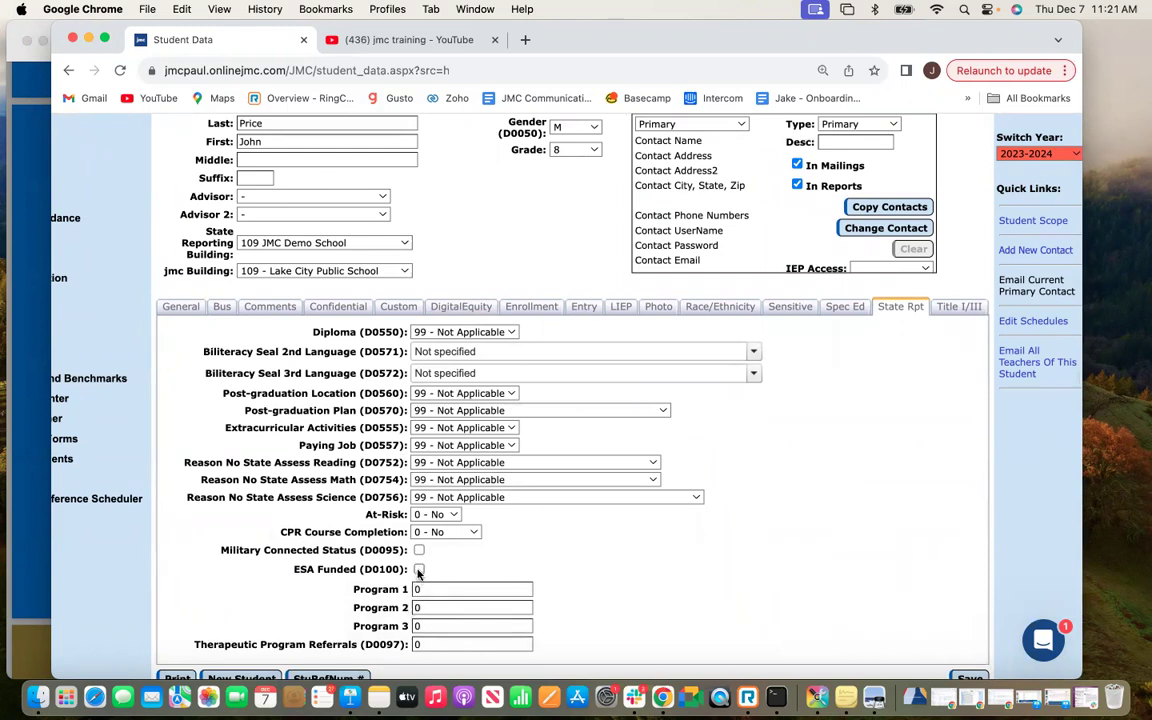
Tick ESA Funded (D0100) for the current student and save the record.
drag(295, 572, 406, 569)
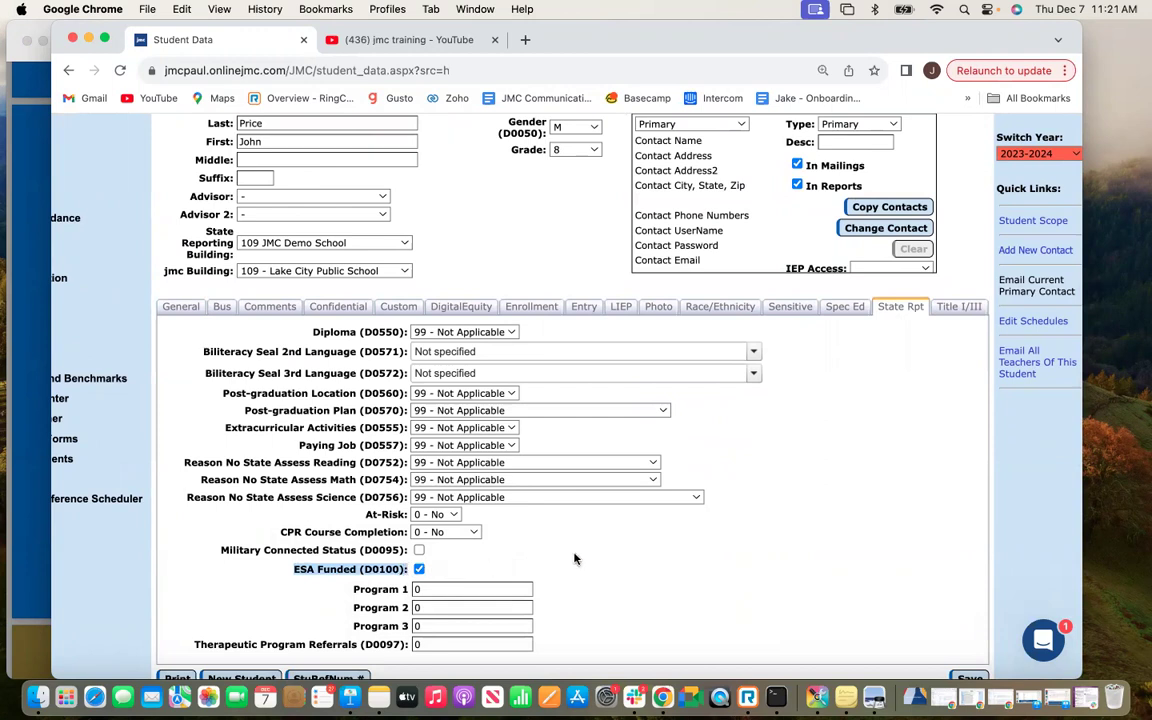
scroll(505, 510, down, 1)
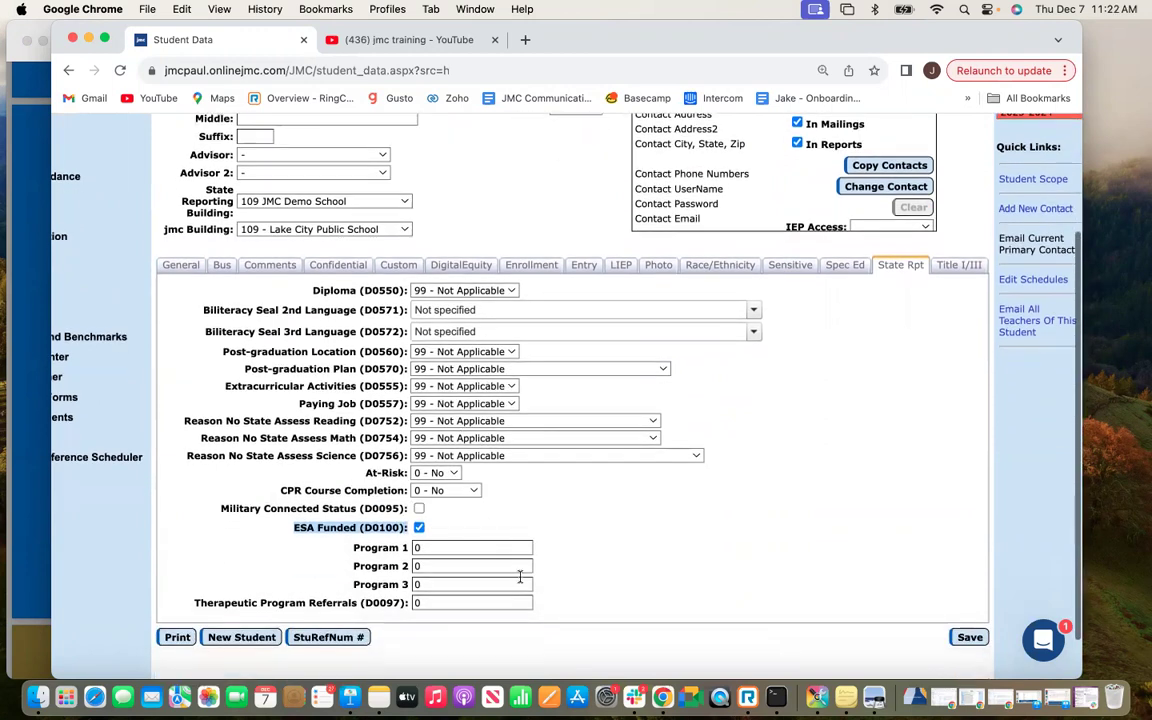
click(455, 524)
click(970, 638)
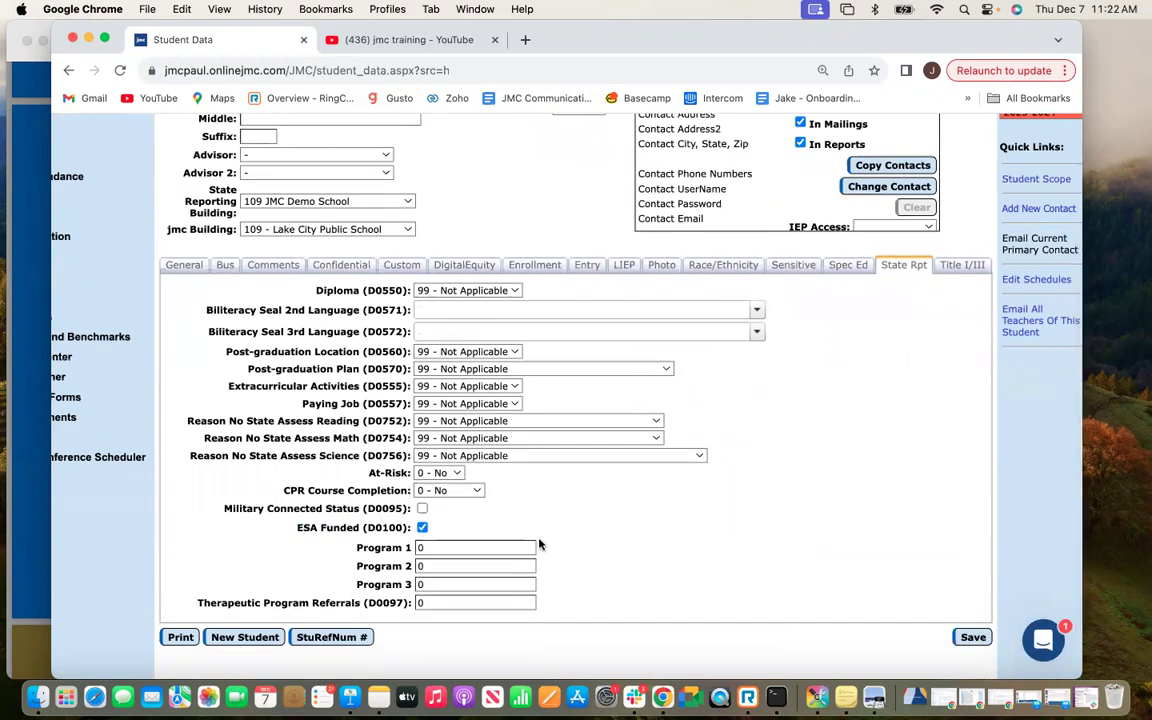
scroll(442, 517, up, 5)
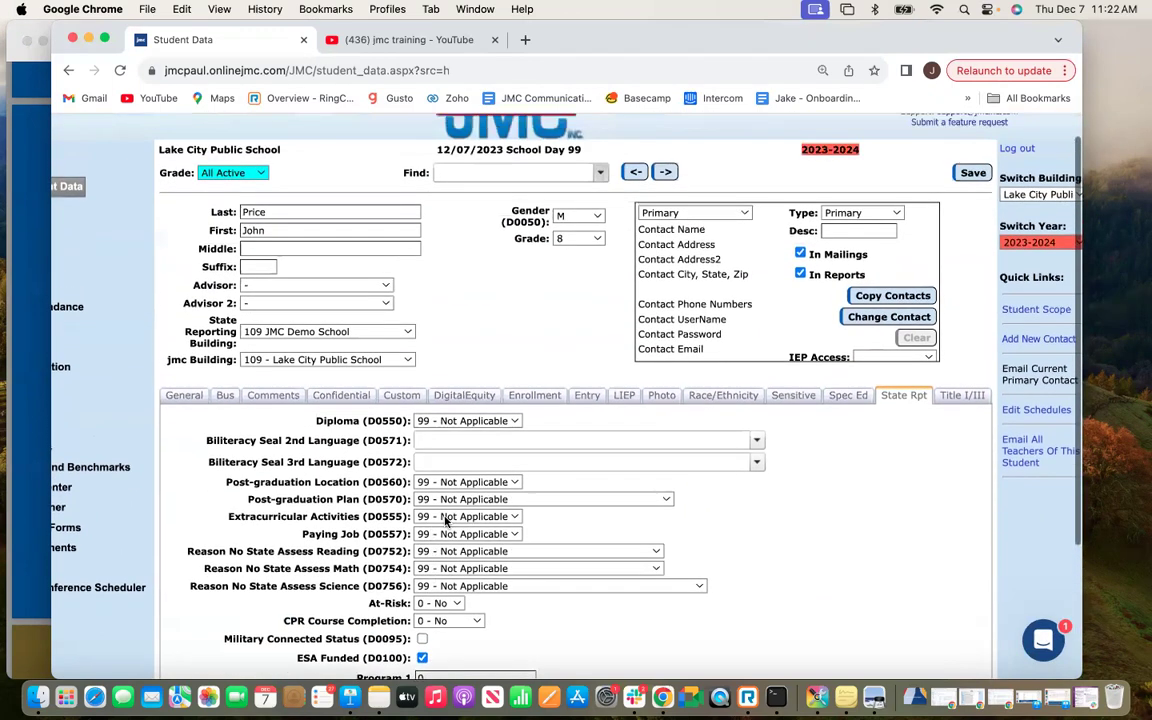
Skip ahead two students, tick ESA Funded for that student, and save.
click(660, 201)
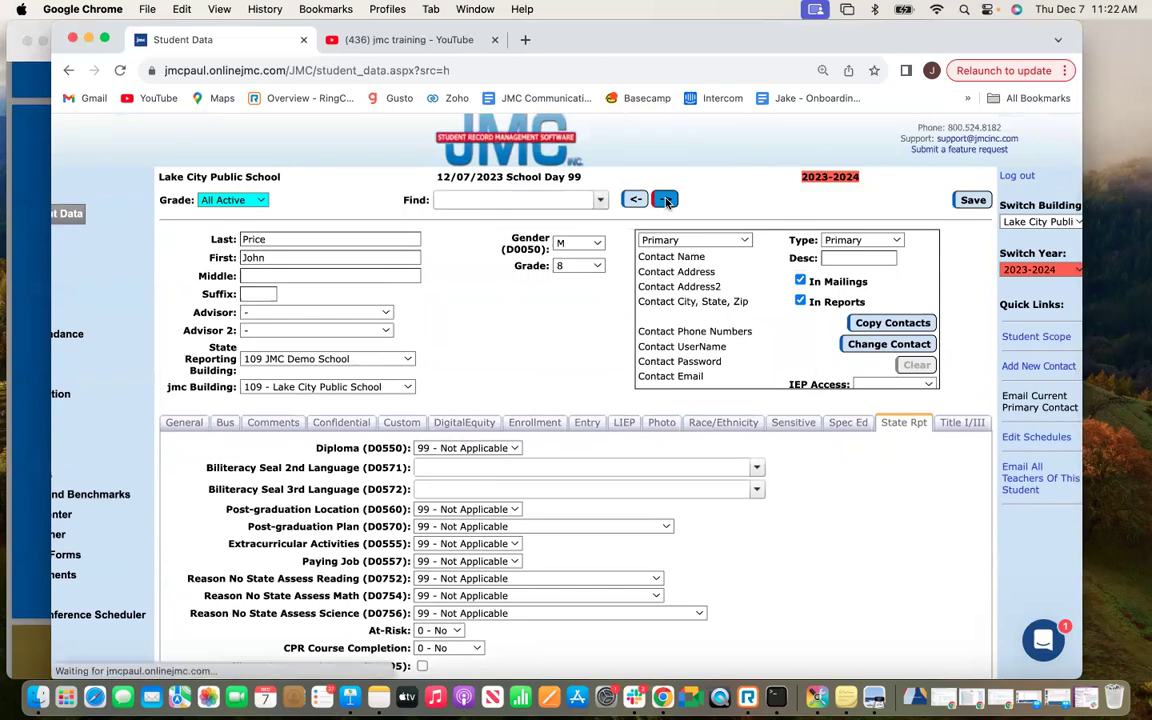
scroll(686, 533, down, 2)
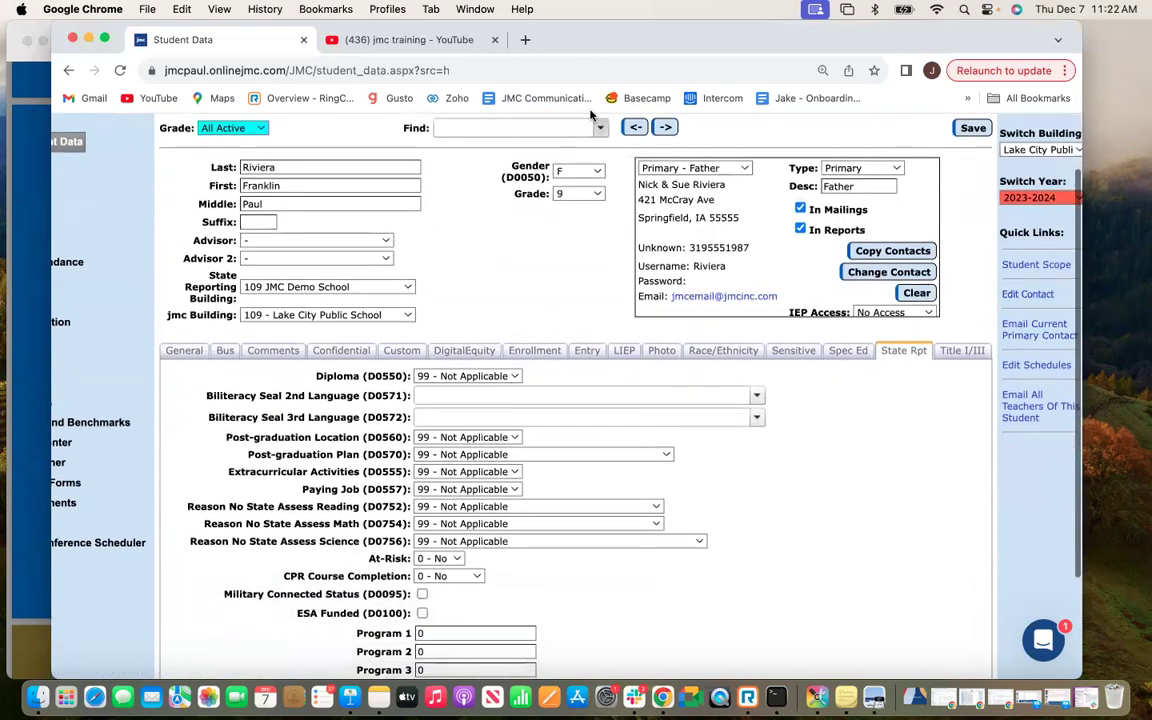
click(665, 127)
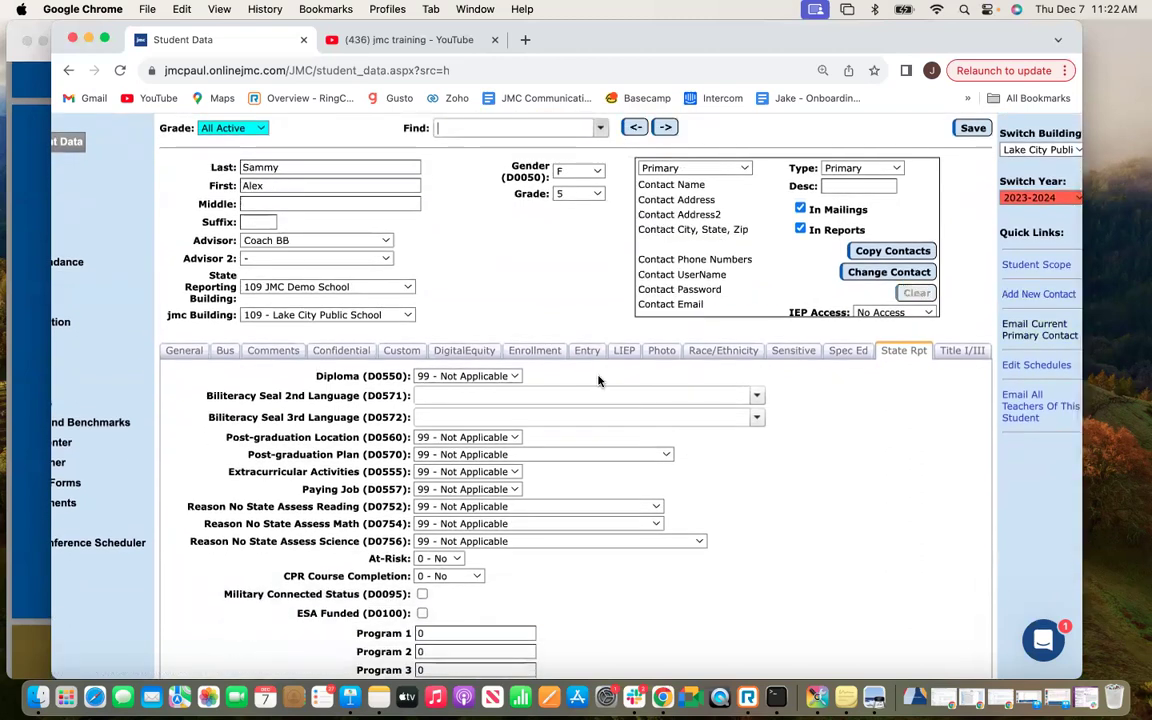
click(423, 613)
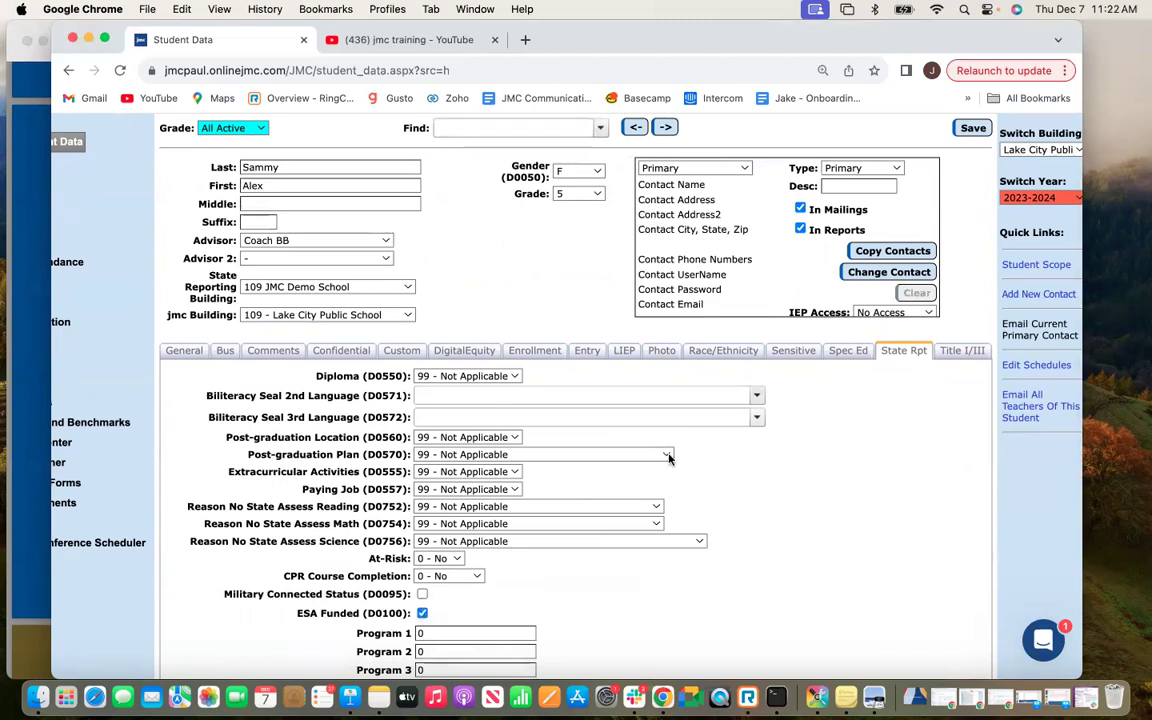
scroll(694, 504, down, 1)
scroll(899, 292, down, 2)
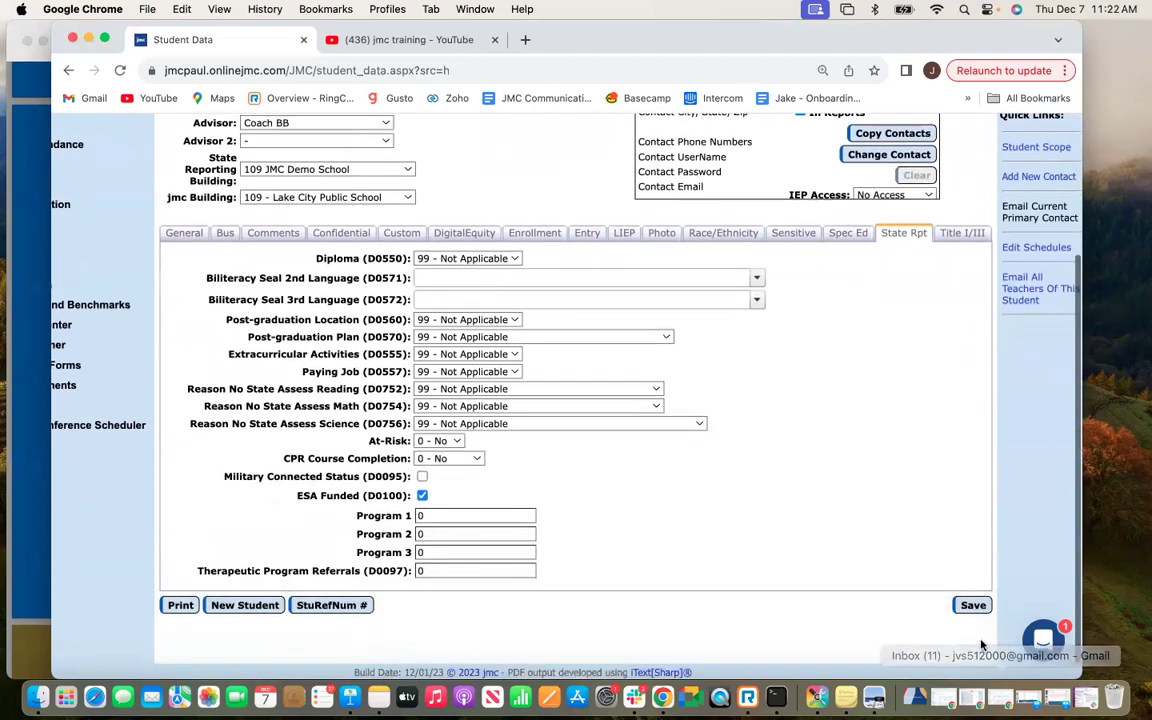
click(972, 606)
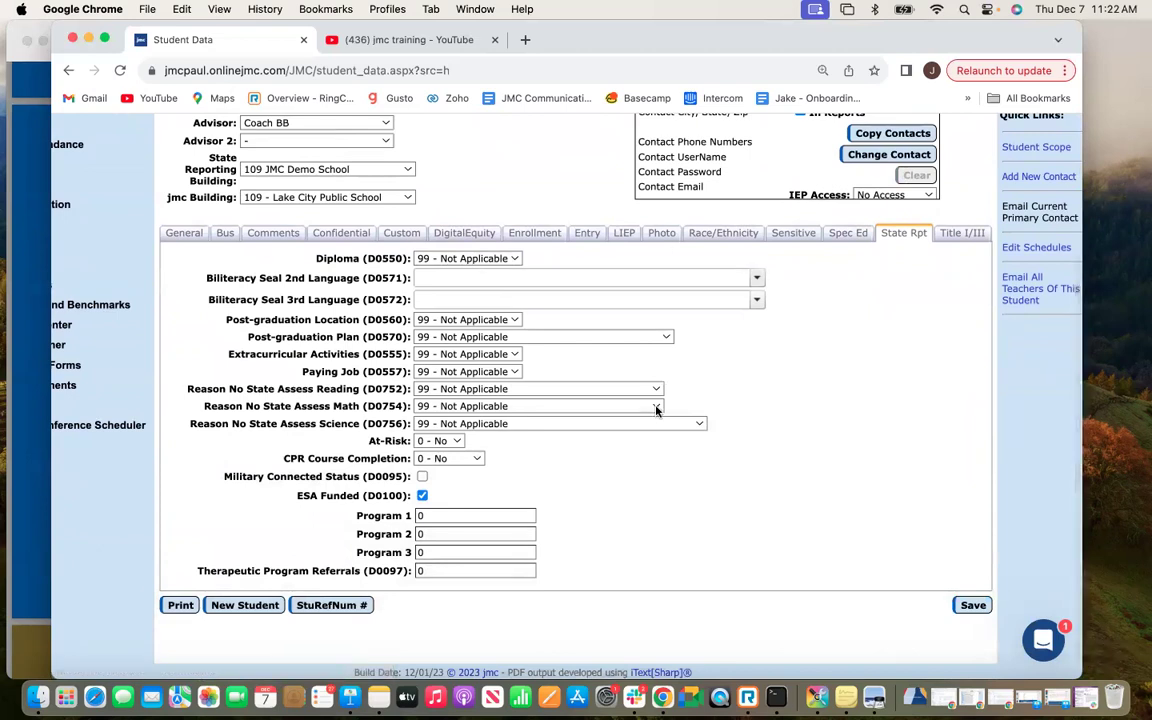
Advance to the next student, a grade 11 record, tick ESA Funded, and save.
click(665, 203)
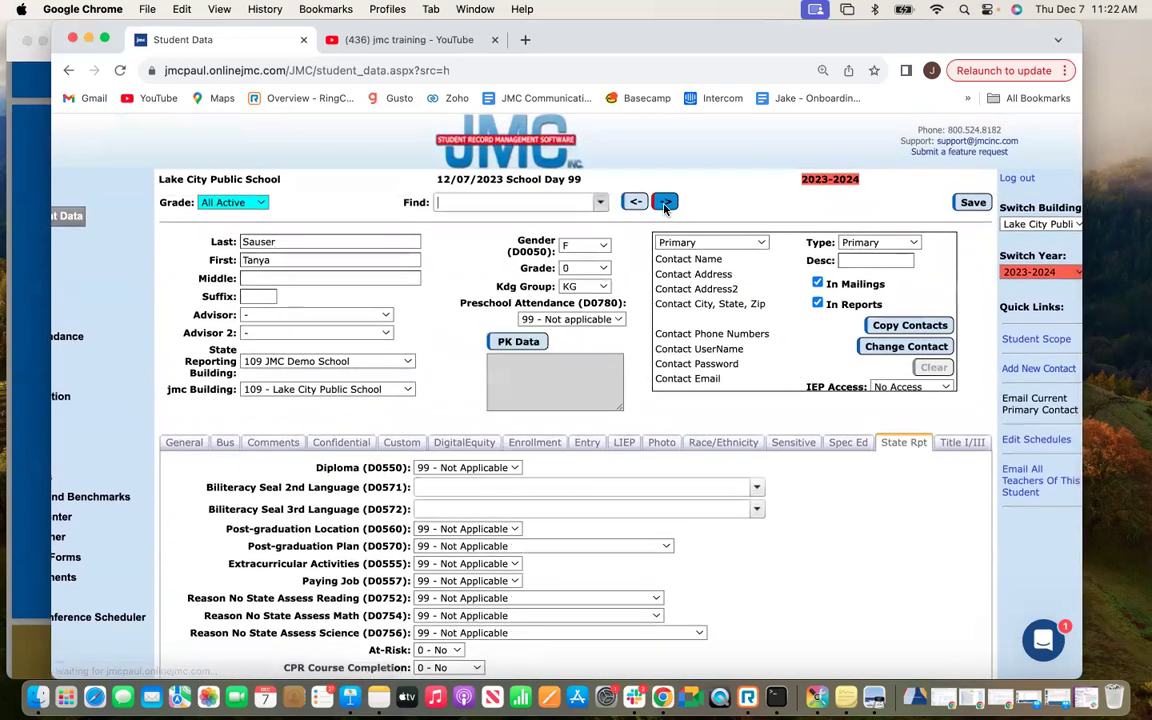
scroll(766, 518, down, 2)
scroll(766, 518, down, 1)
click(422, 568)
scroll(657, 574, down, 1)
scroll(657, 574, down, 1)
click(971, 603)
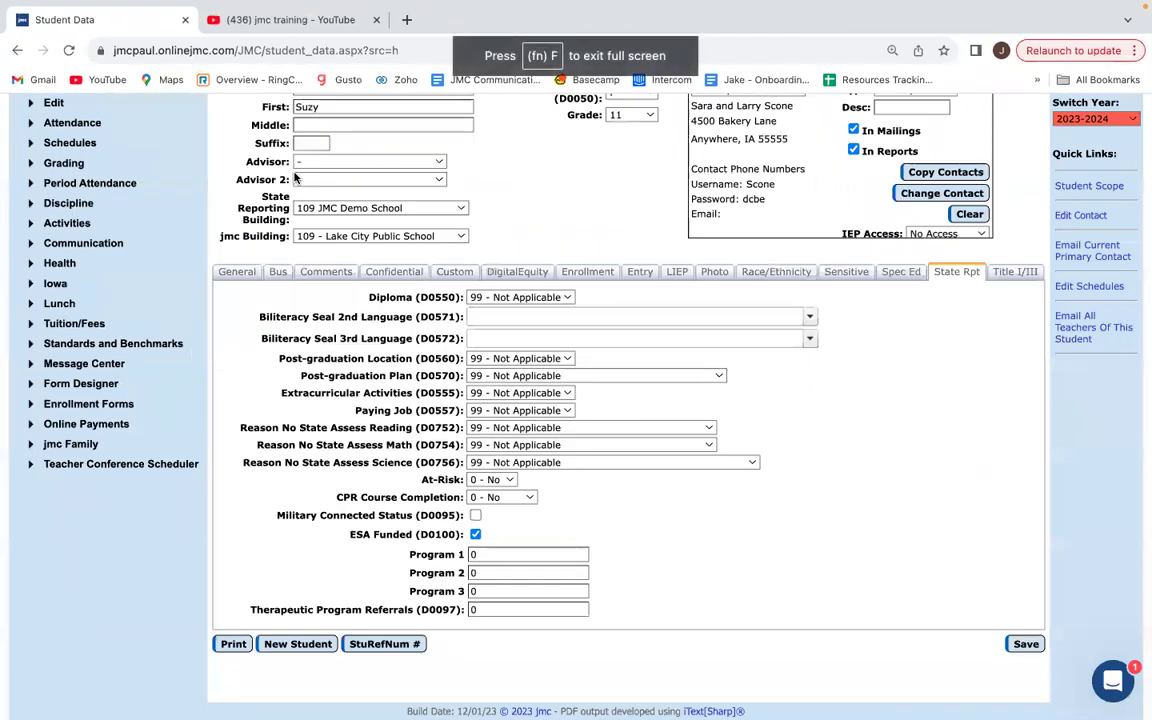
Go to Attendance > Student > Lists to start a new student list report.
scroll(147, 265, up, 2)
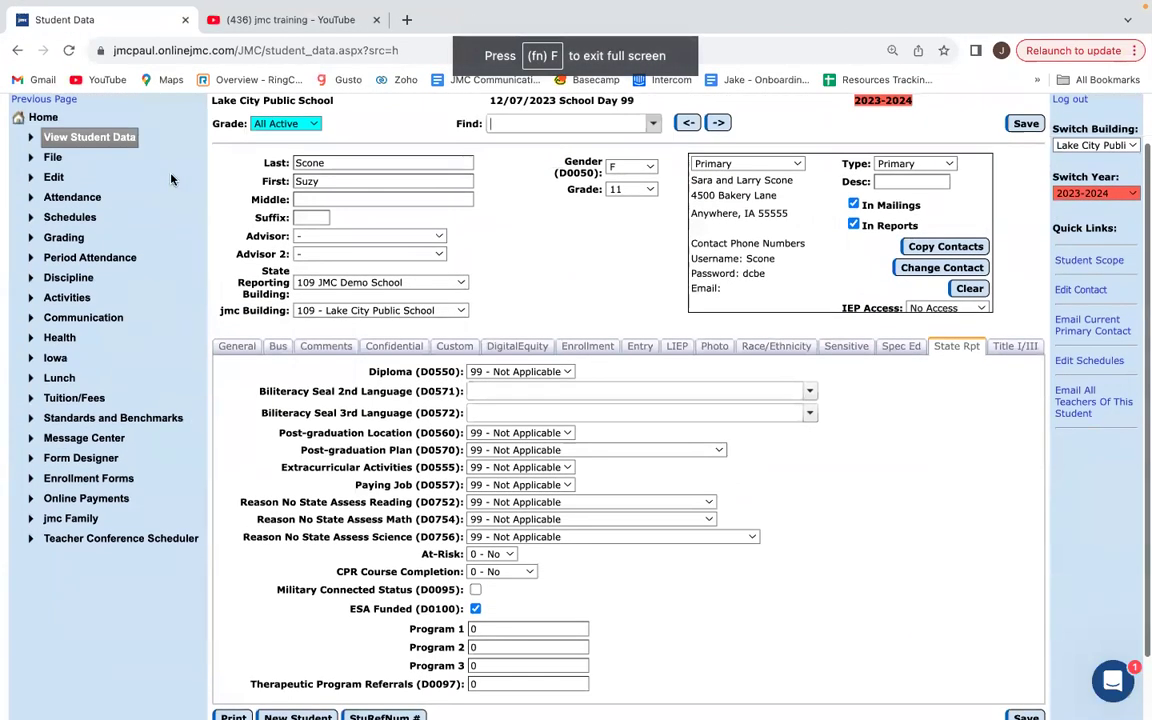
click(87, 197)
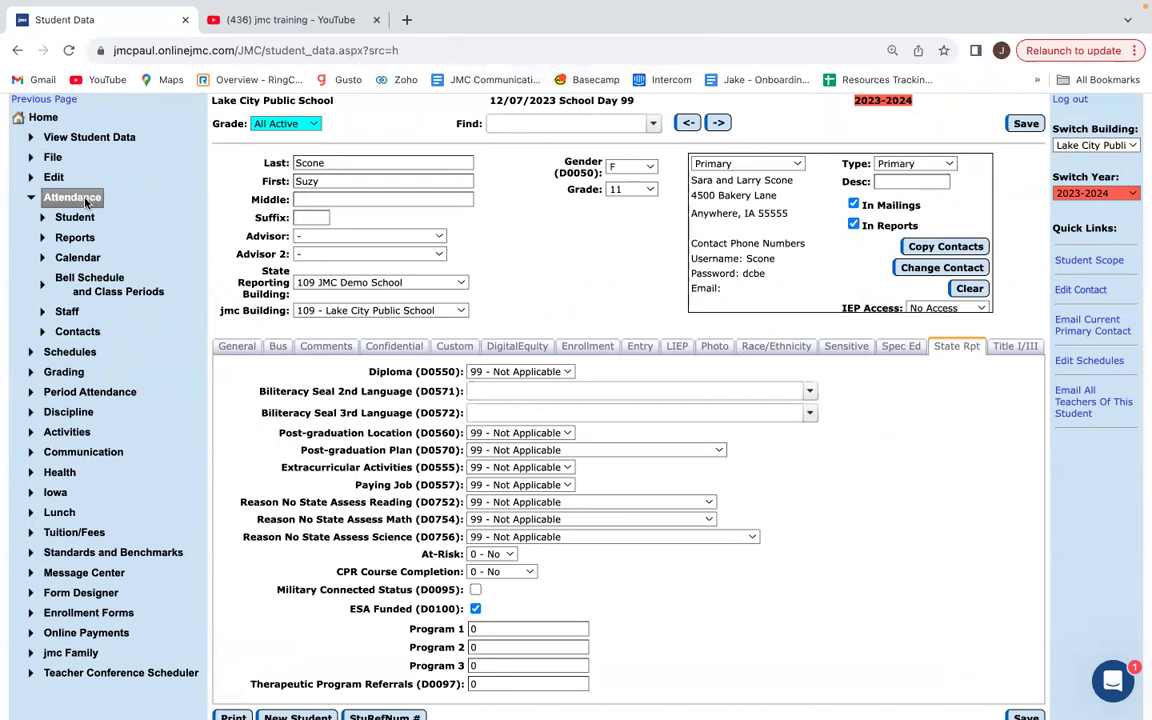
click(75, 217)
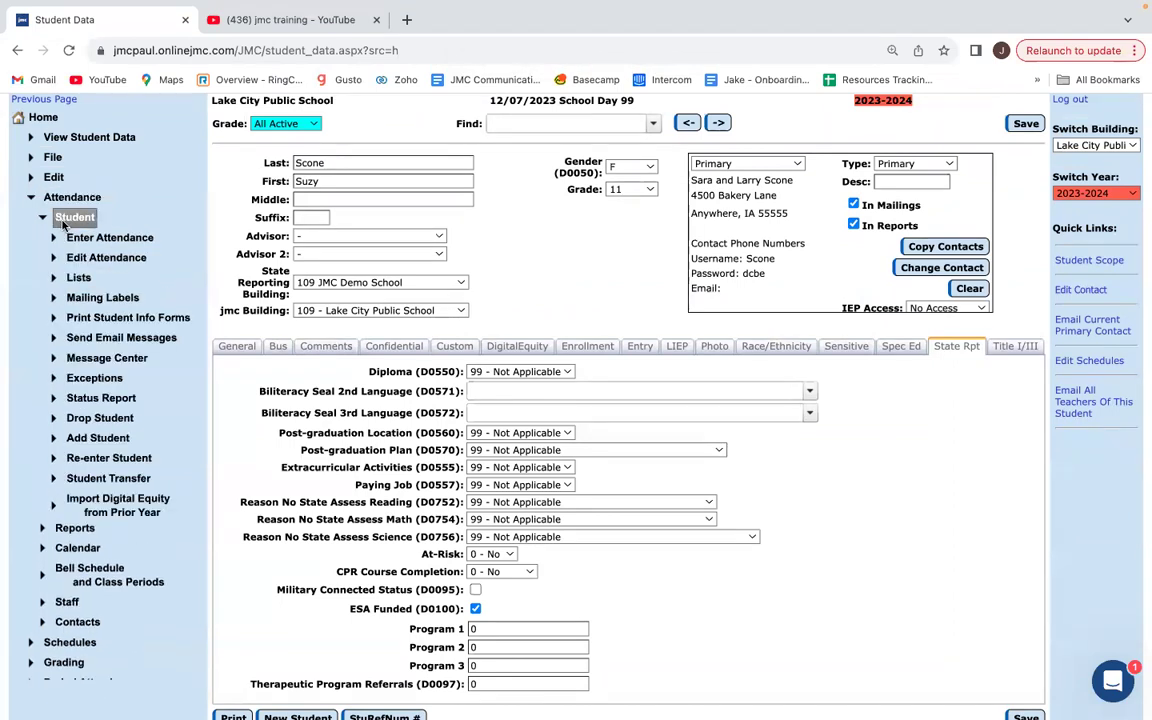
click(86, 277)
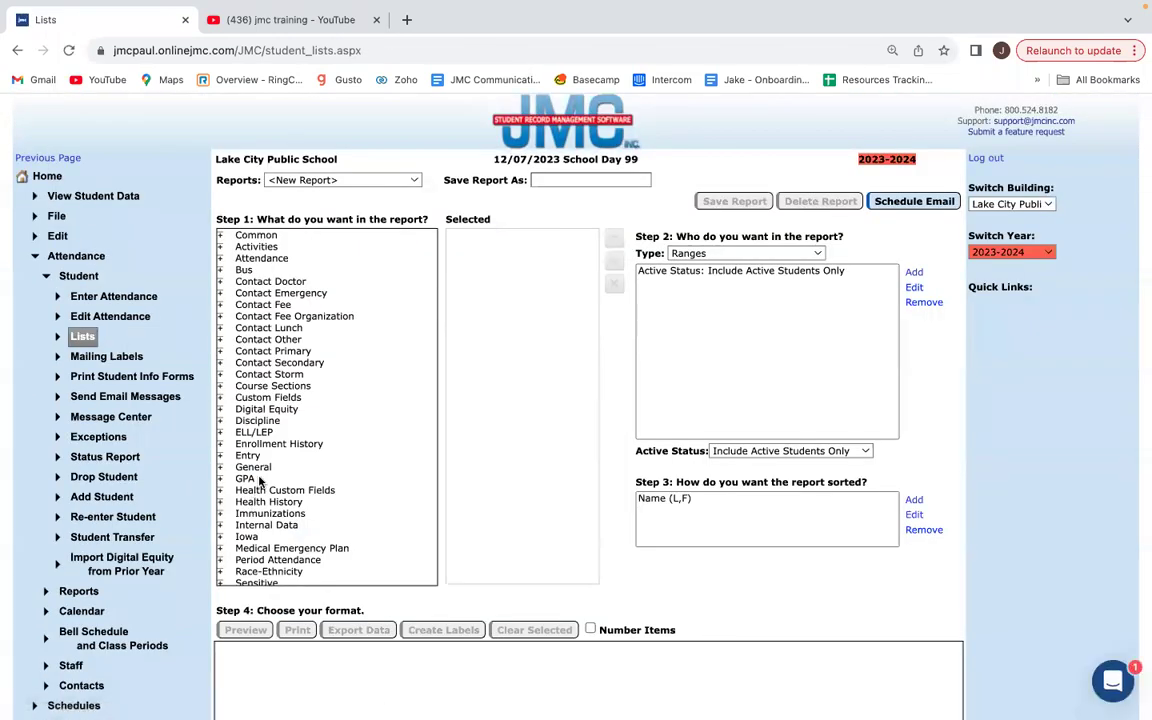
Add Grade and Name (L,F) from the Common category to the report's fields.
click(220, 236)
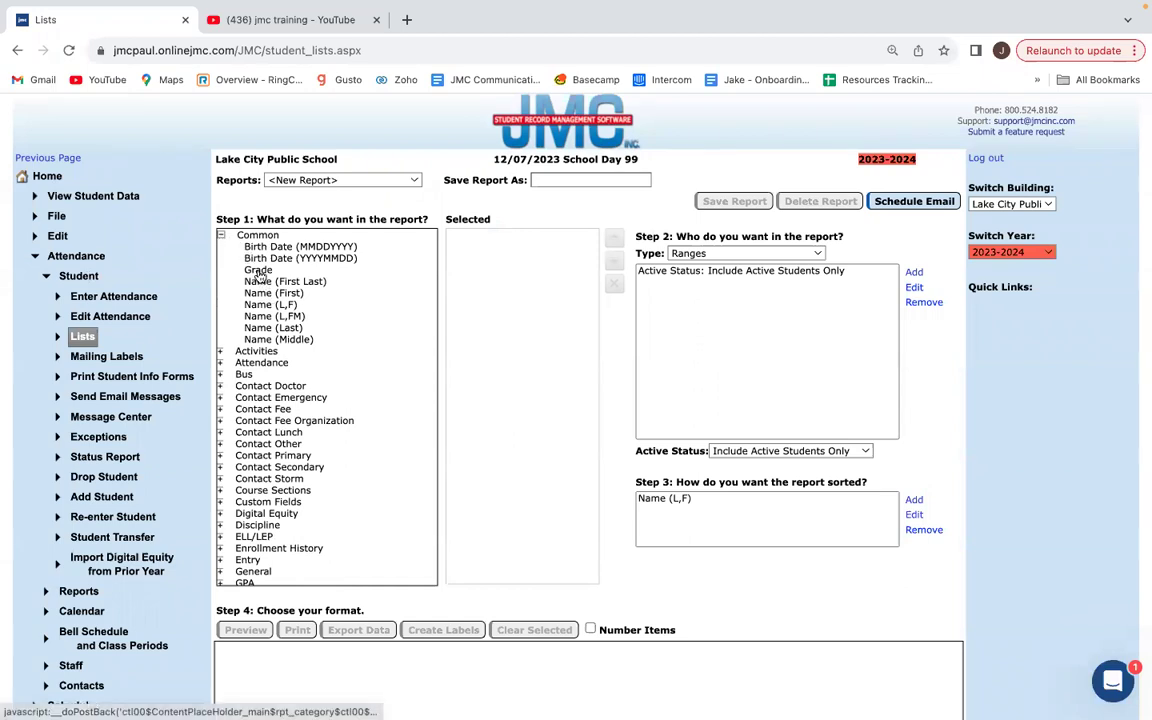
click(258, 271)
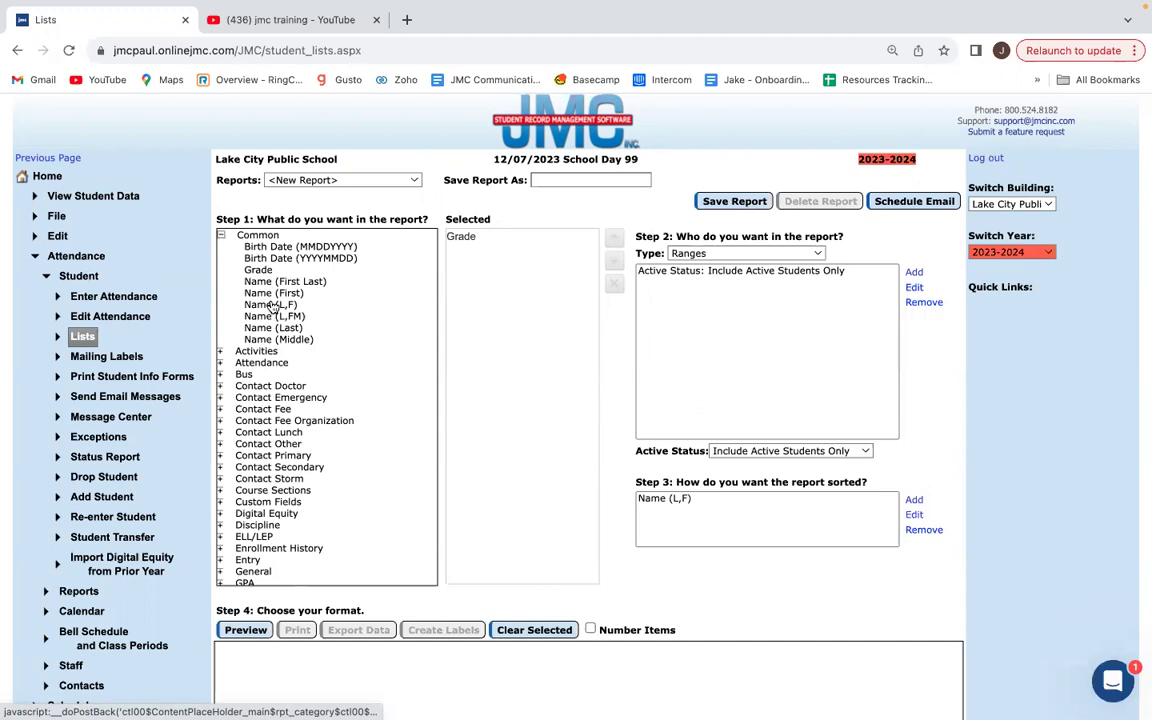
click(270, 305)
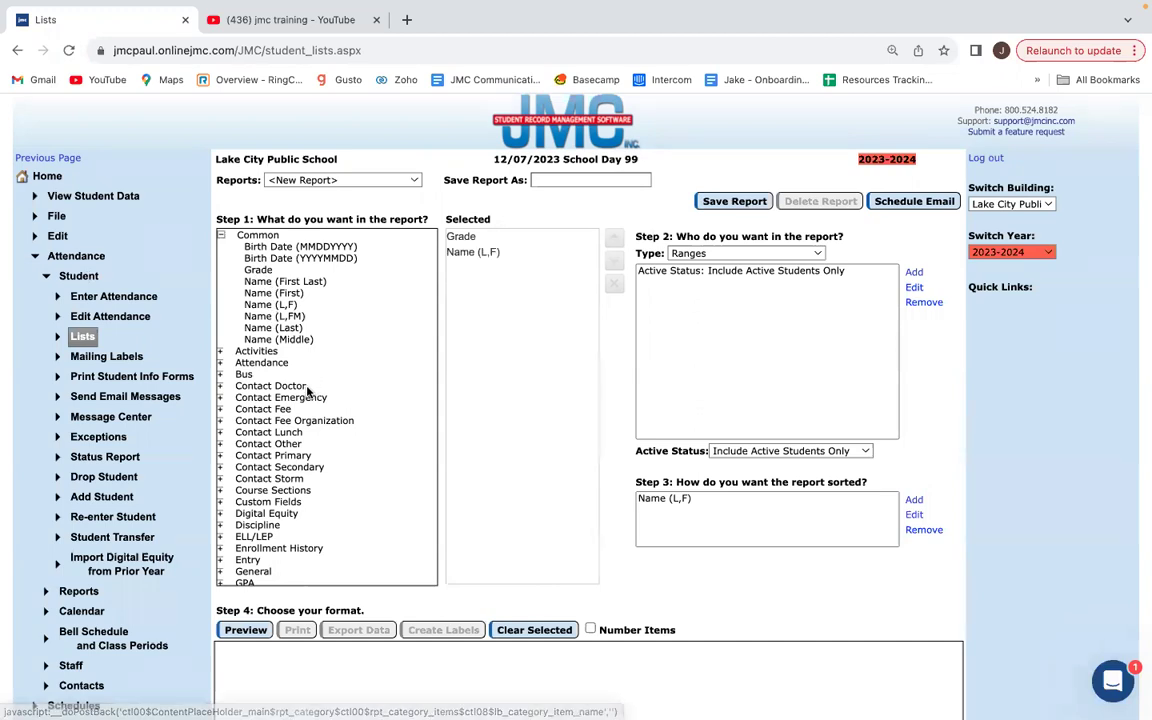
scroll(300, 420, down, 3)
scroll(311, 380, down, 1)
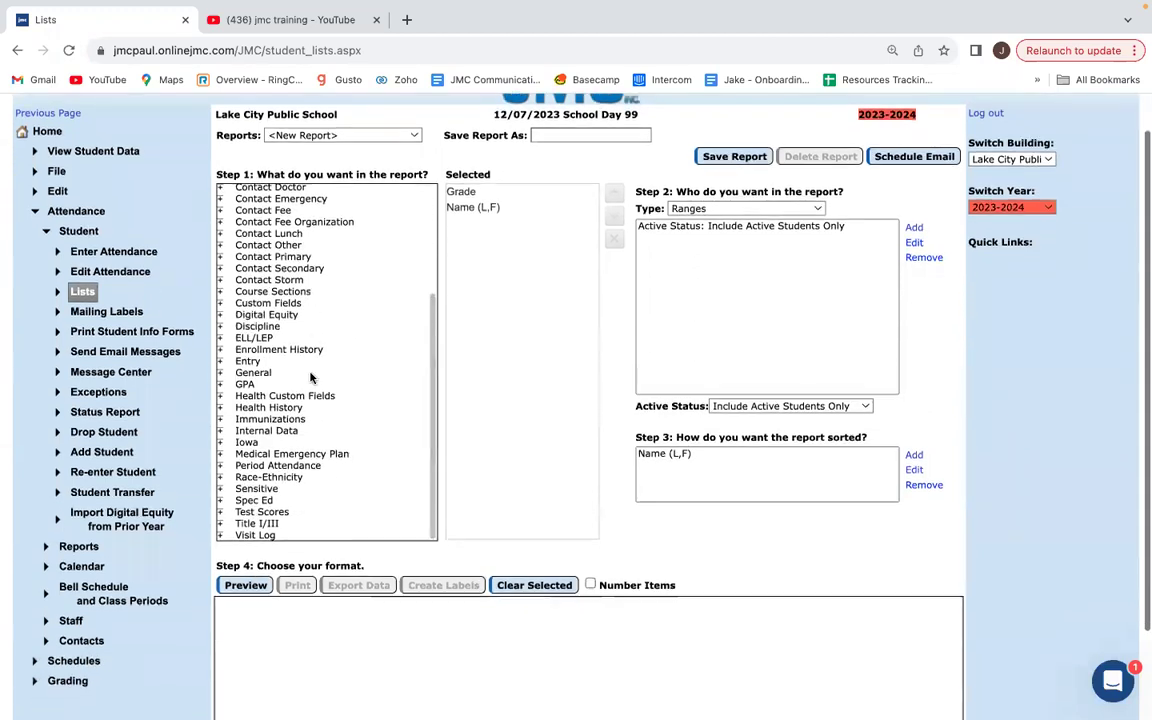
Add ESA Funded from the Iowa category and review the selected fields.
click(220, 446)
scroll(330, 449, down, 4)
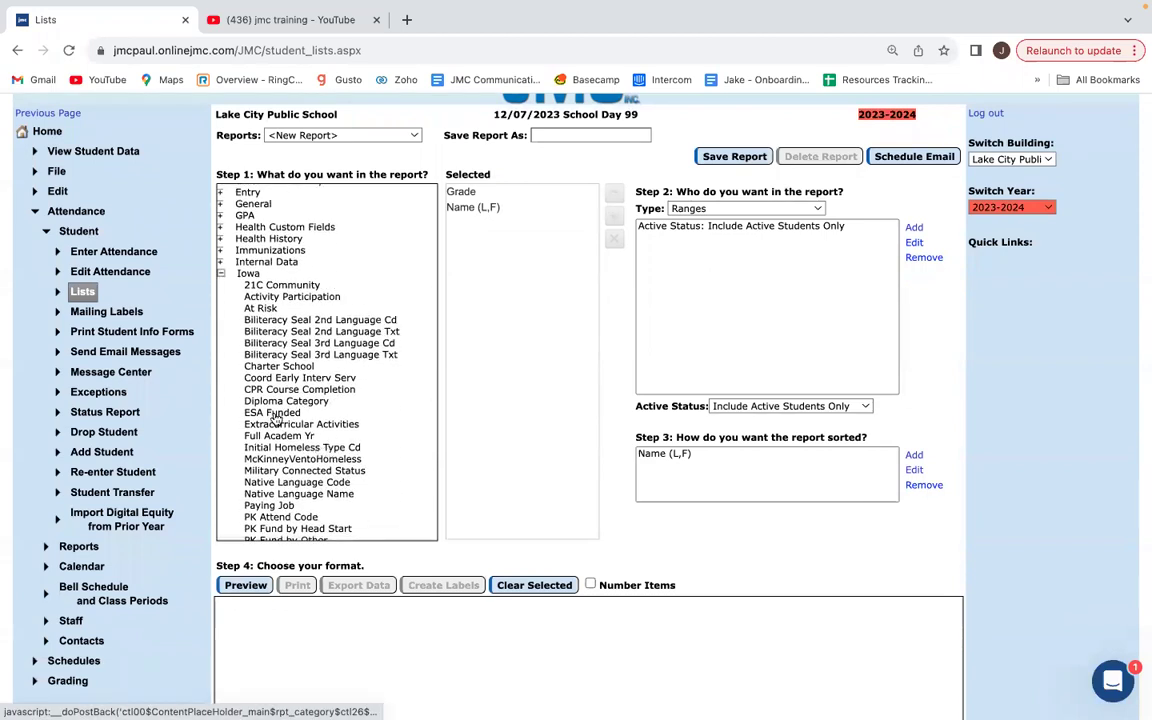
click(280, 414)
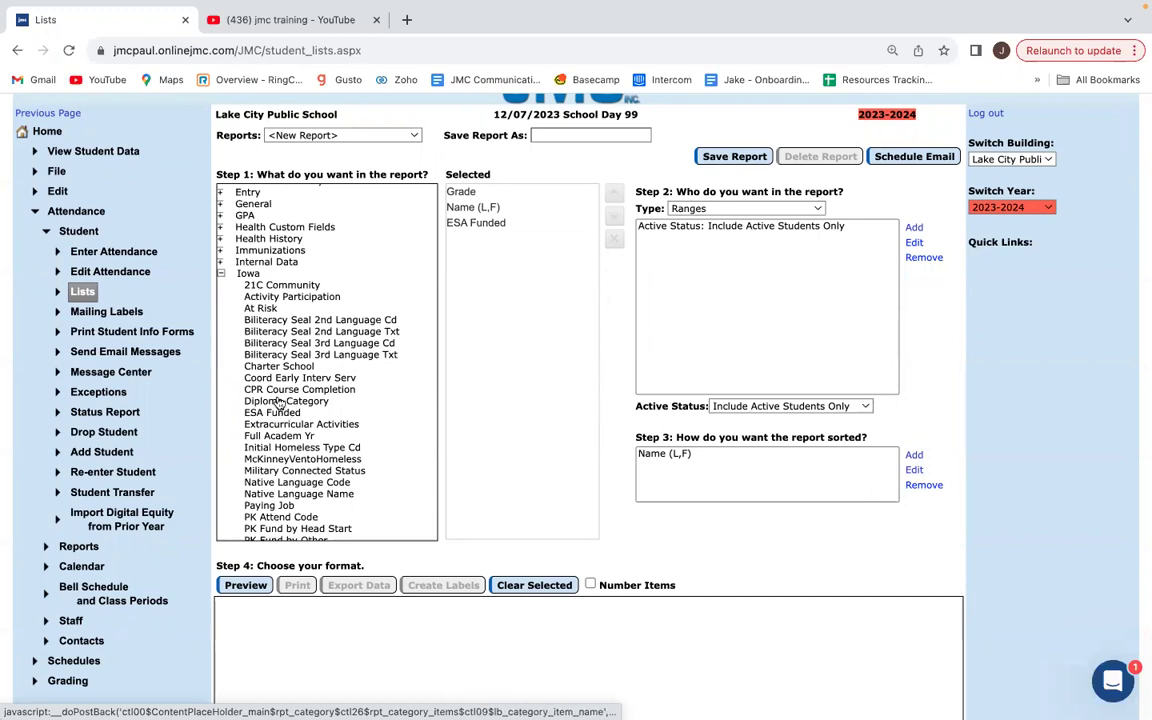
scroll(386, 337, up, 3)
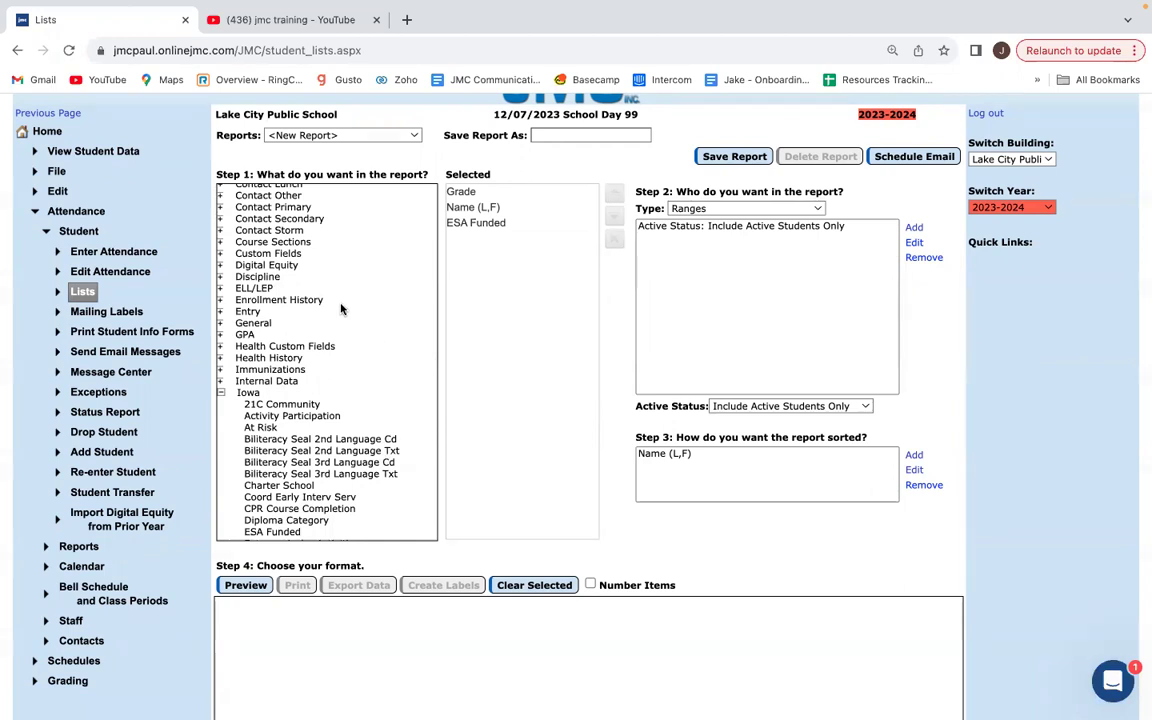
scroll(323, 340, up, 2)
scroll(323, 340, up, 3)
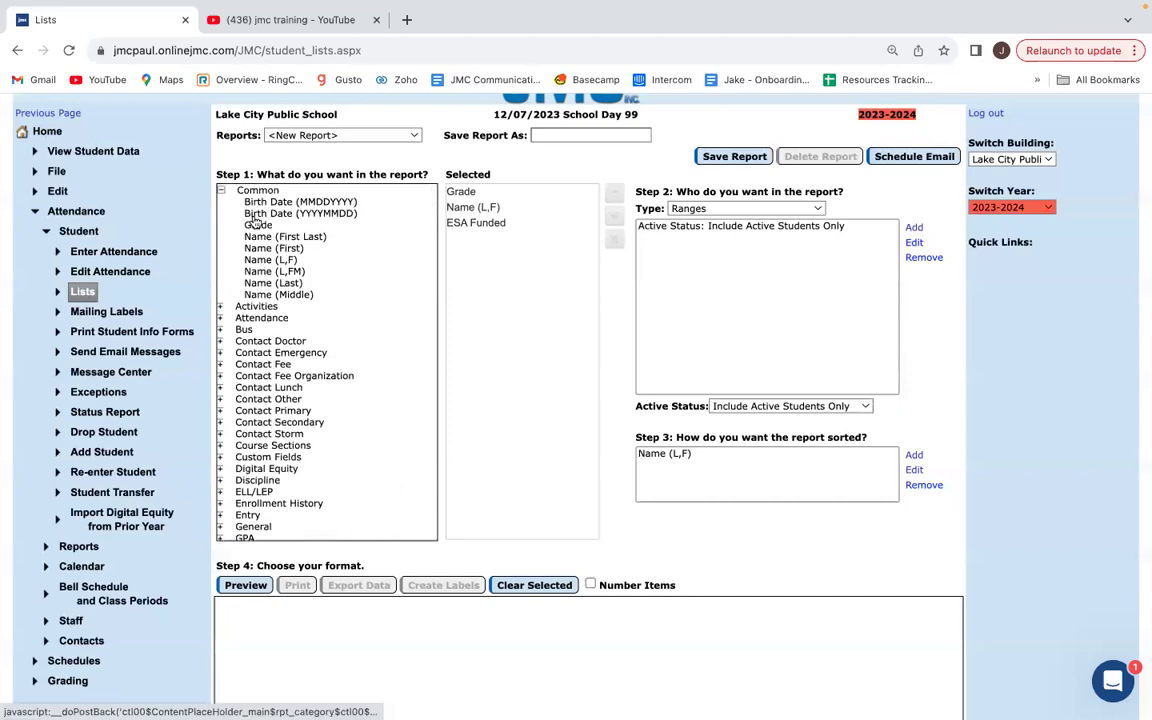
scroll(271, 335, down, 4)
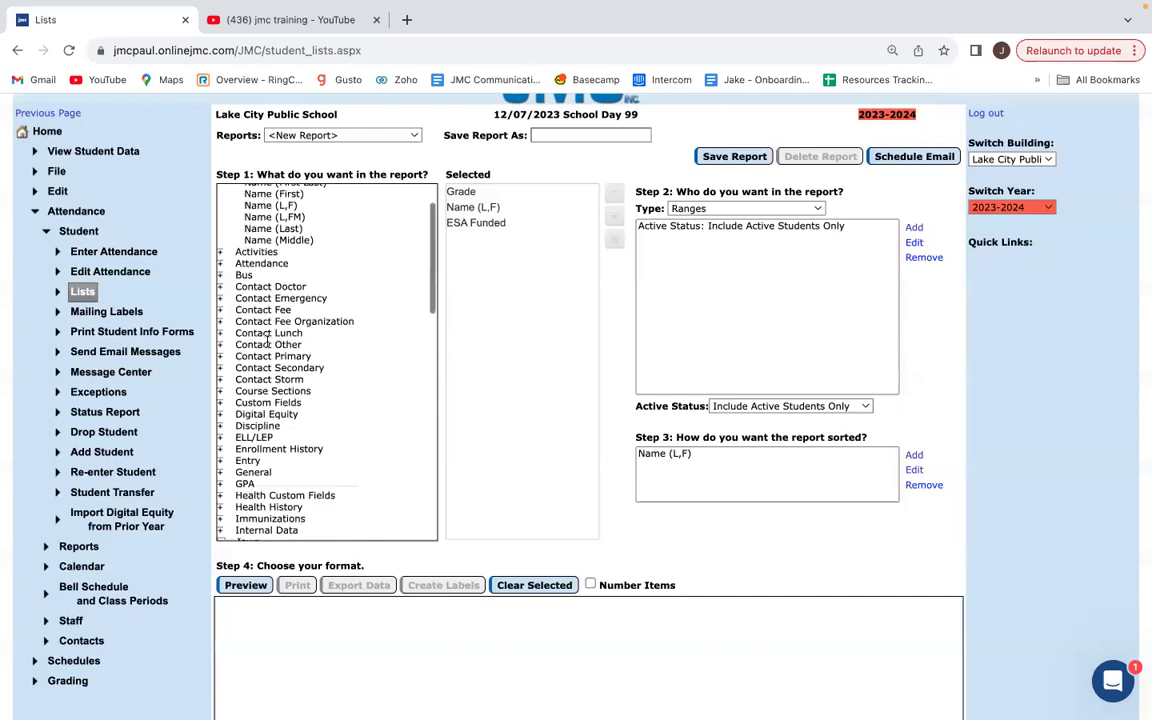
scroll(271, 335, down, 3)
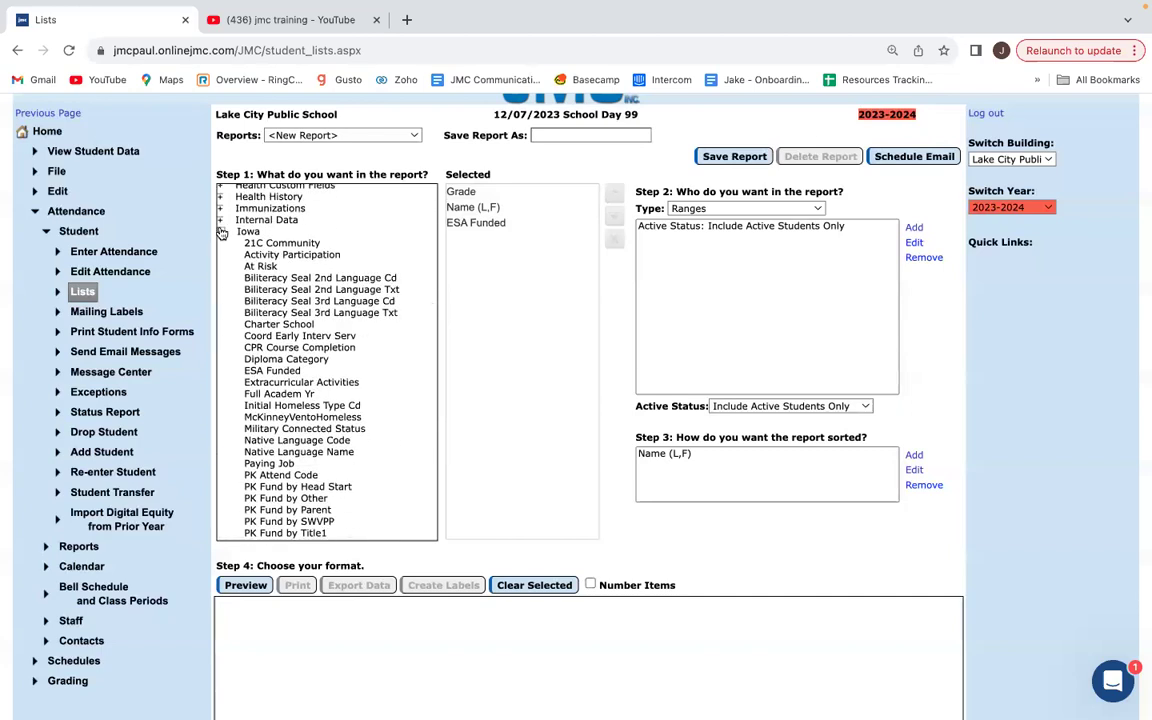
scroll(258, 300, down, 1)
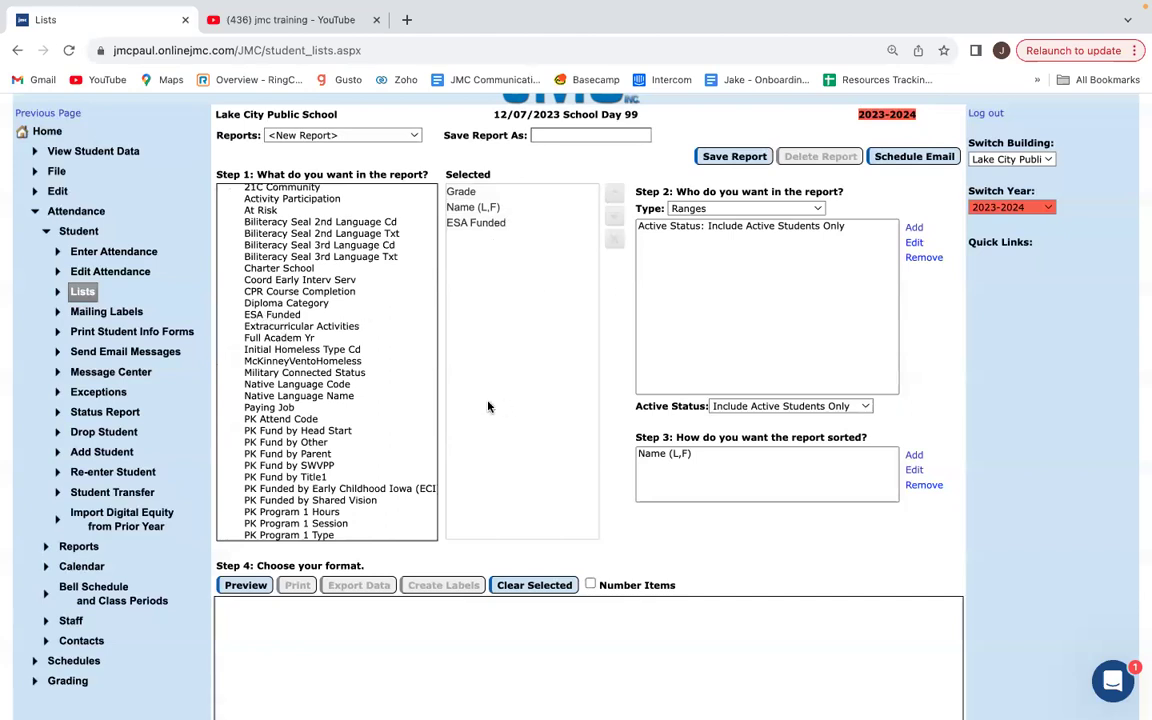
click(246, 586)
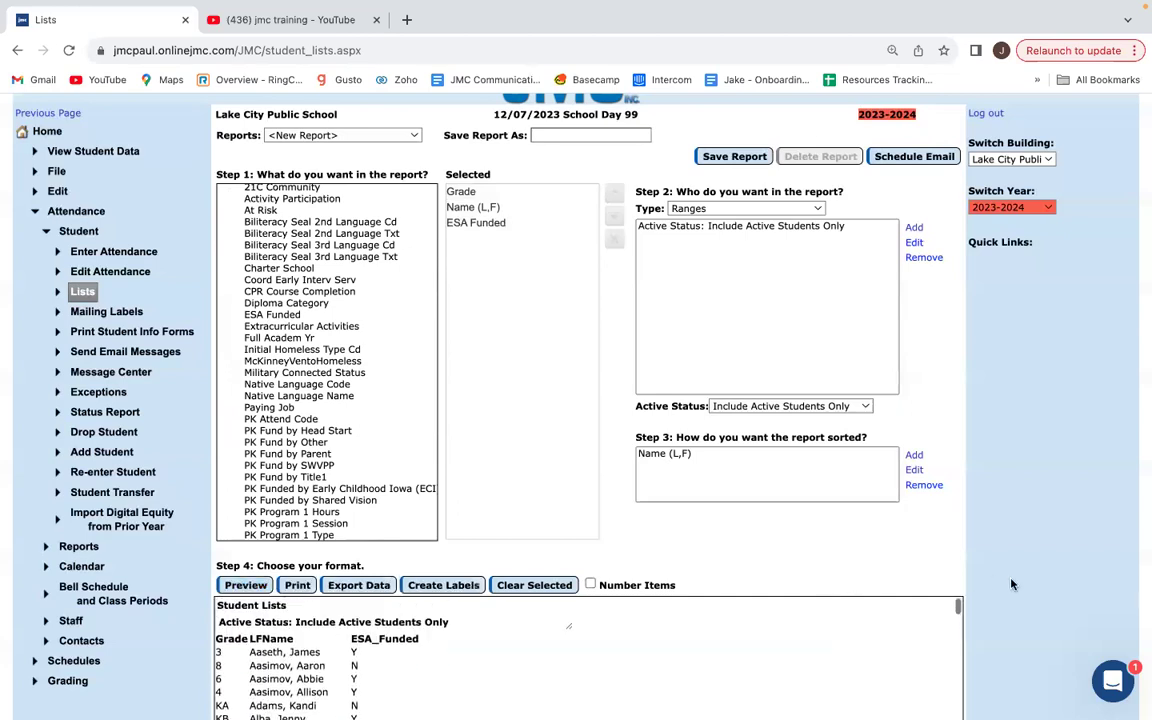
scroll(1012, 585, down, 2)
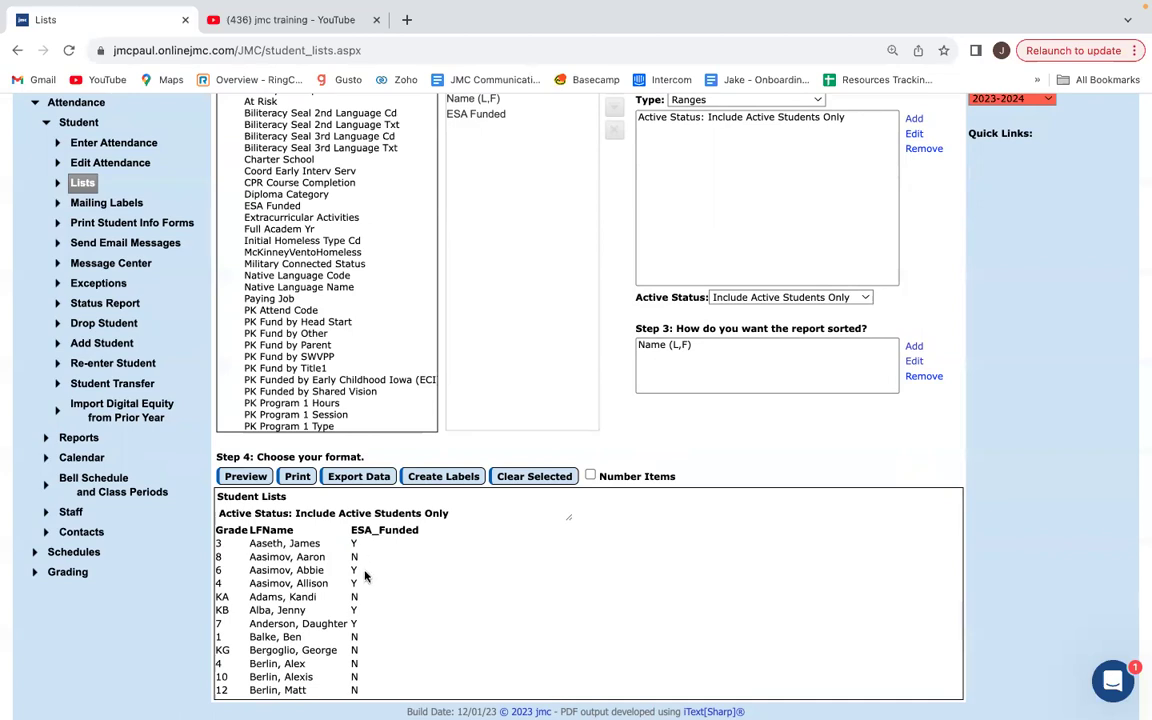
double_click(353, 557)
scroll(375, 684, down, 1)
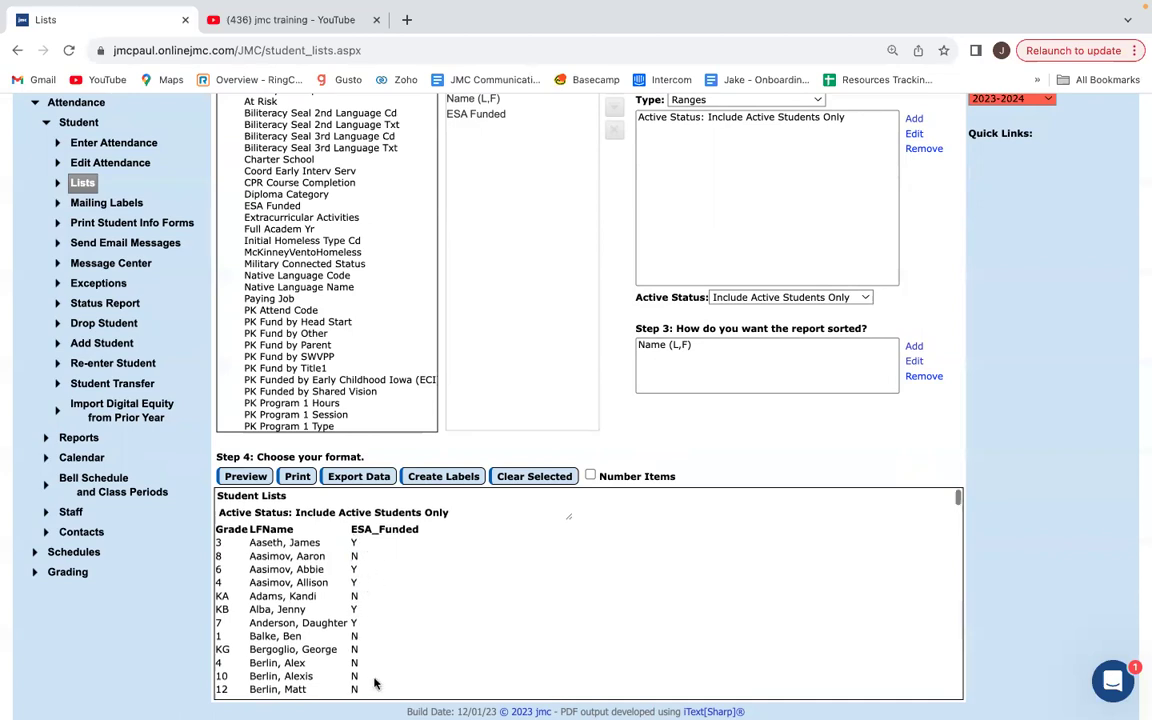
scroll(375, 684, down, 15)
scroll(363, 662, down, 10)
scroll(360, 665, up, 20)
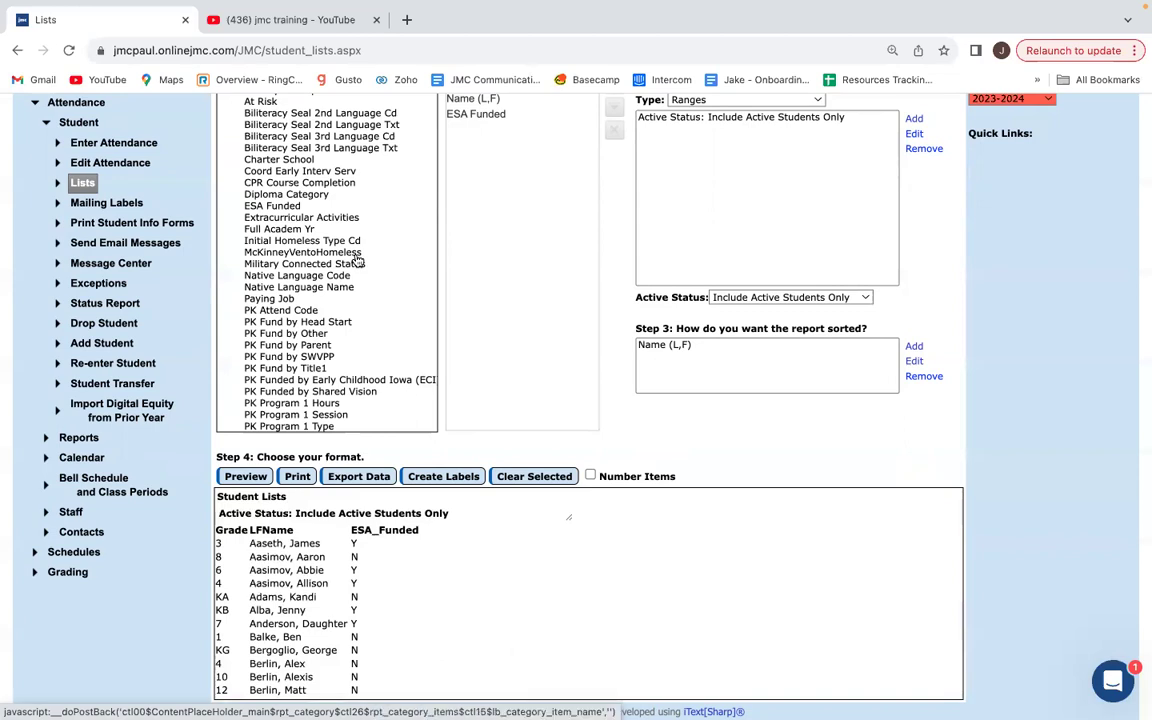
scroll(357, 260, down, 3)
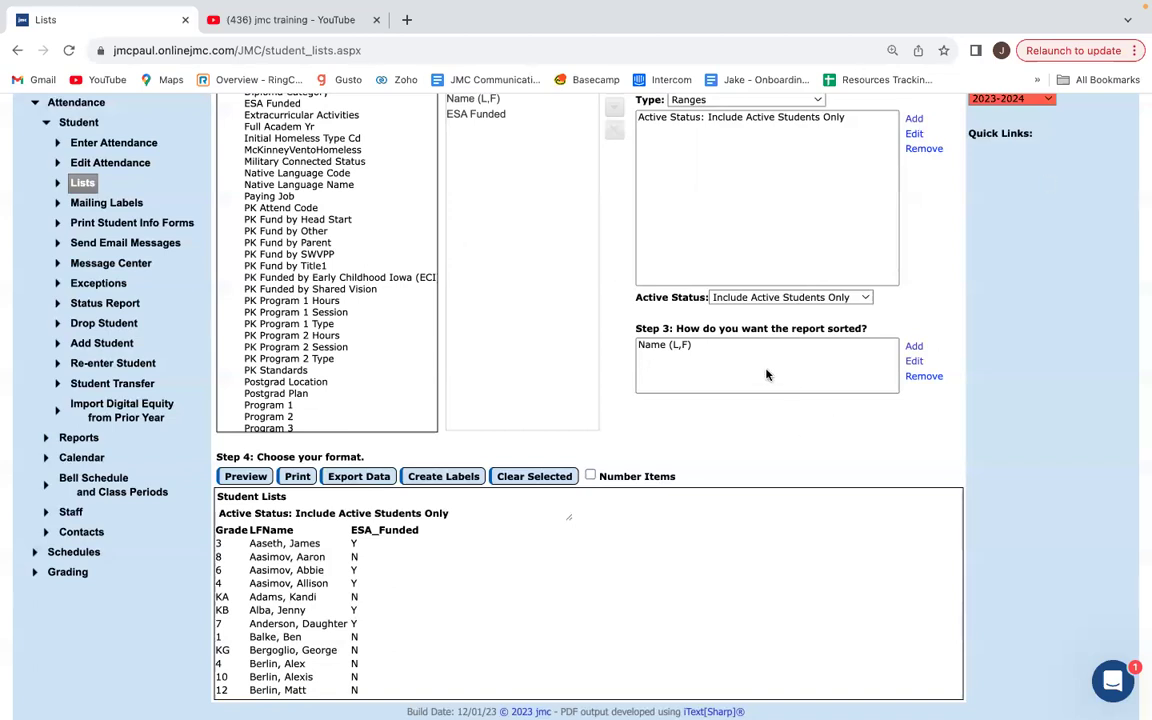
scroll(760, 372, up, 1)
scroll(780, 285, up, 1)
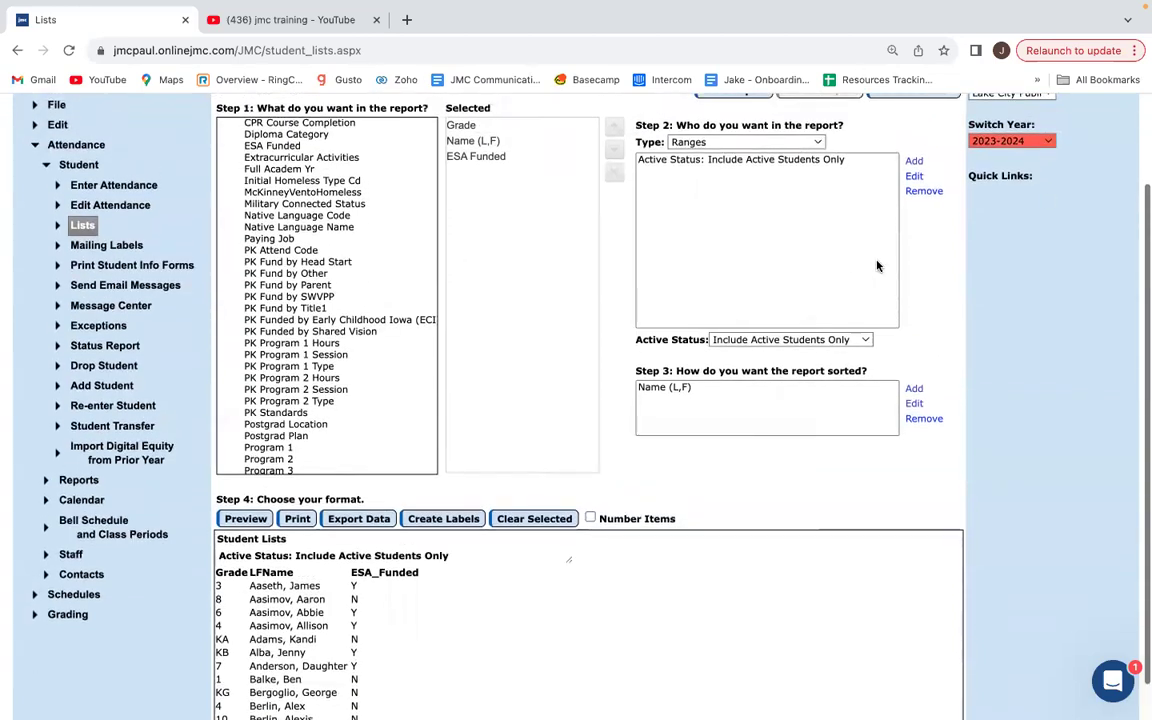
Add an Iowa > ESA Funded criterion with the range from Y to Y.
click(914, 162)
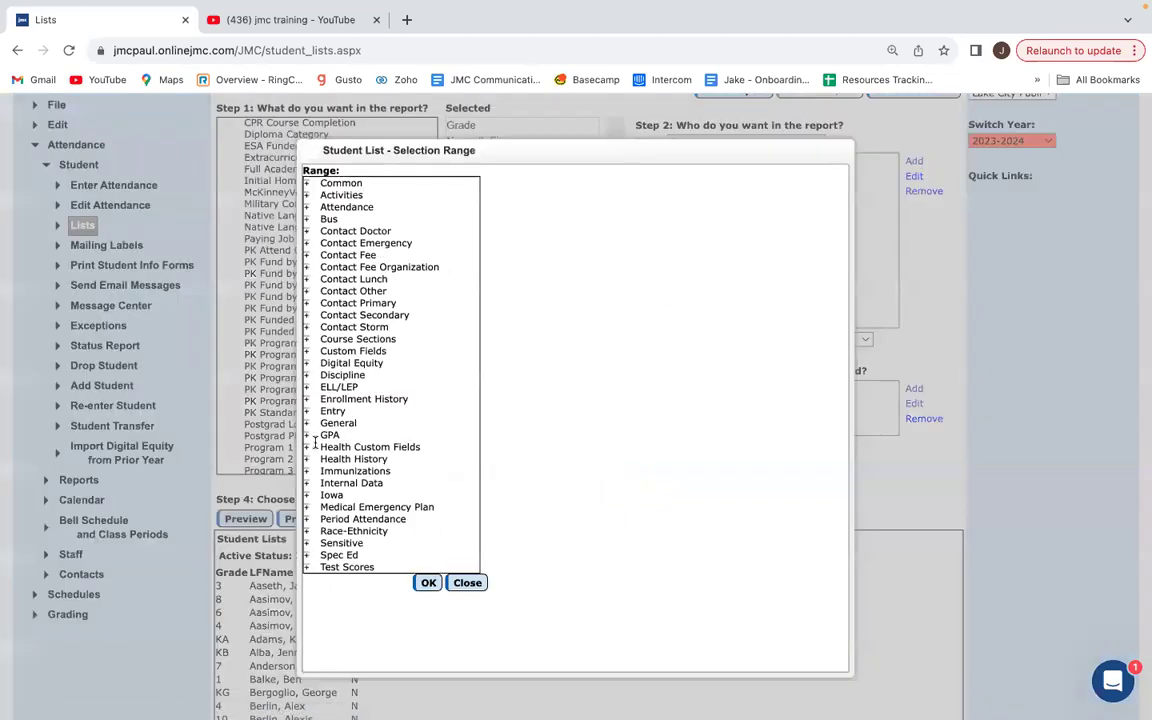
click(307, 496)
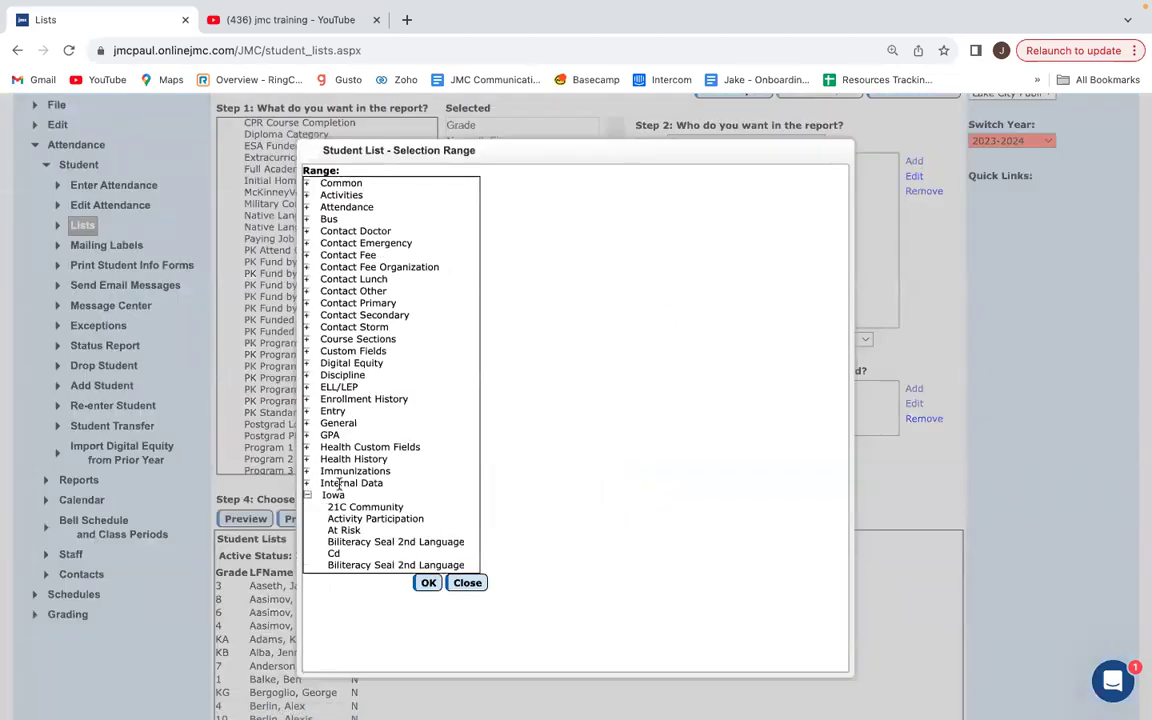
scroll(360, 450, down, 5)
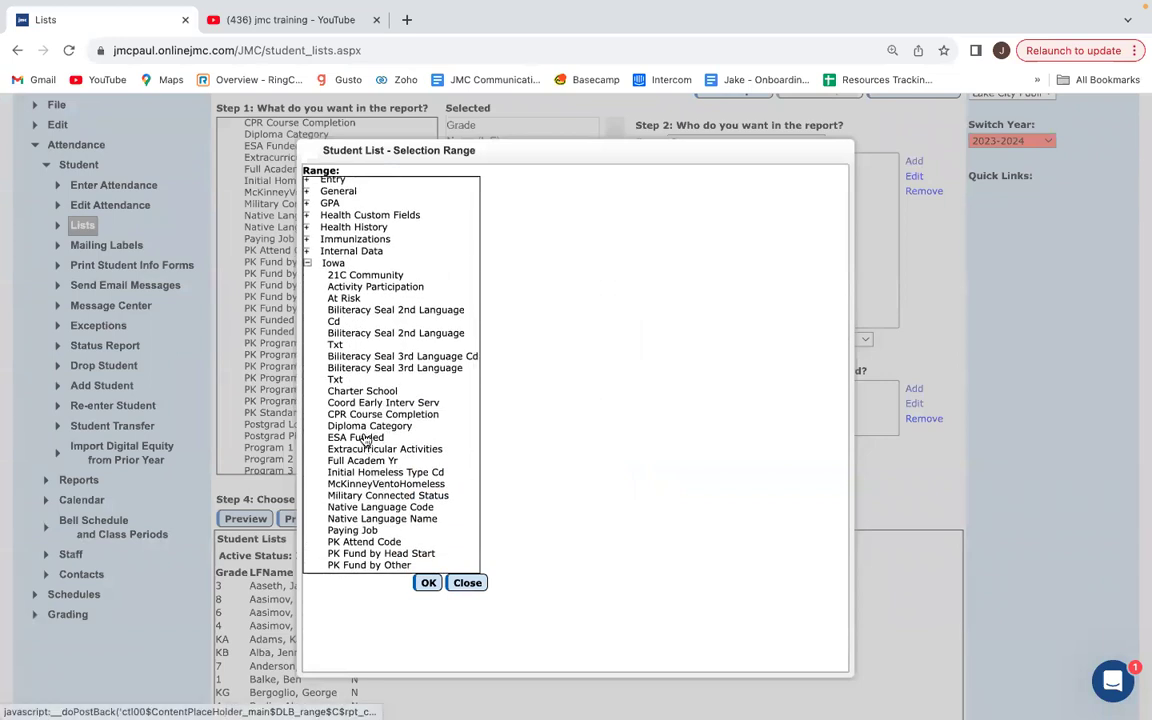
click(358, 438)
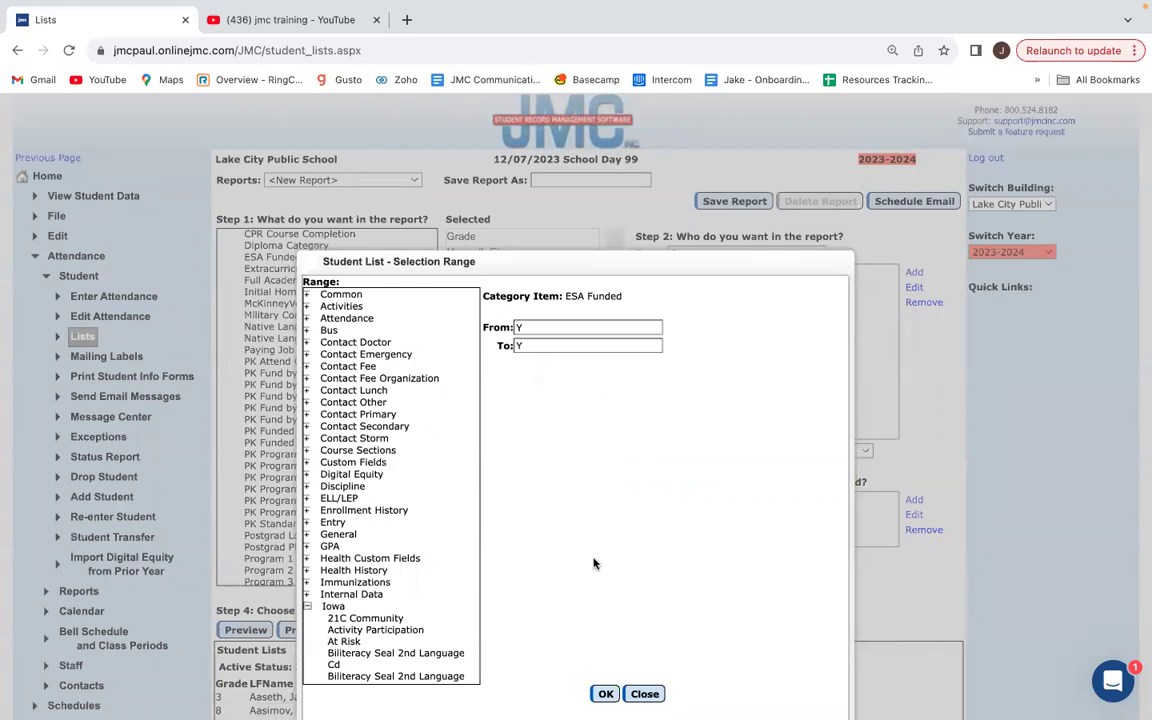
click(605, 693)
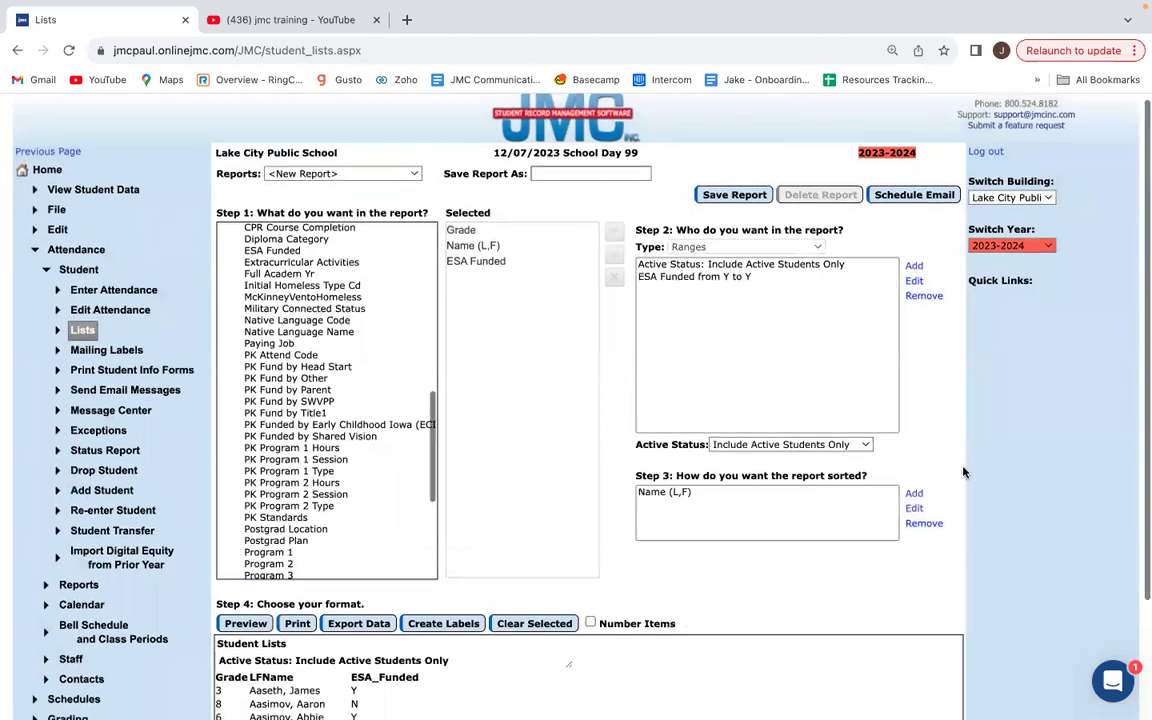
Preview the report listing only ESA Funded Y students, then open that condition for editing.
scroll(900, 420, down, 3)
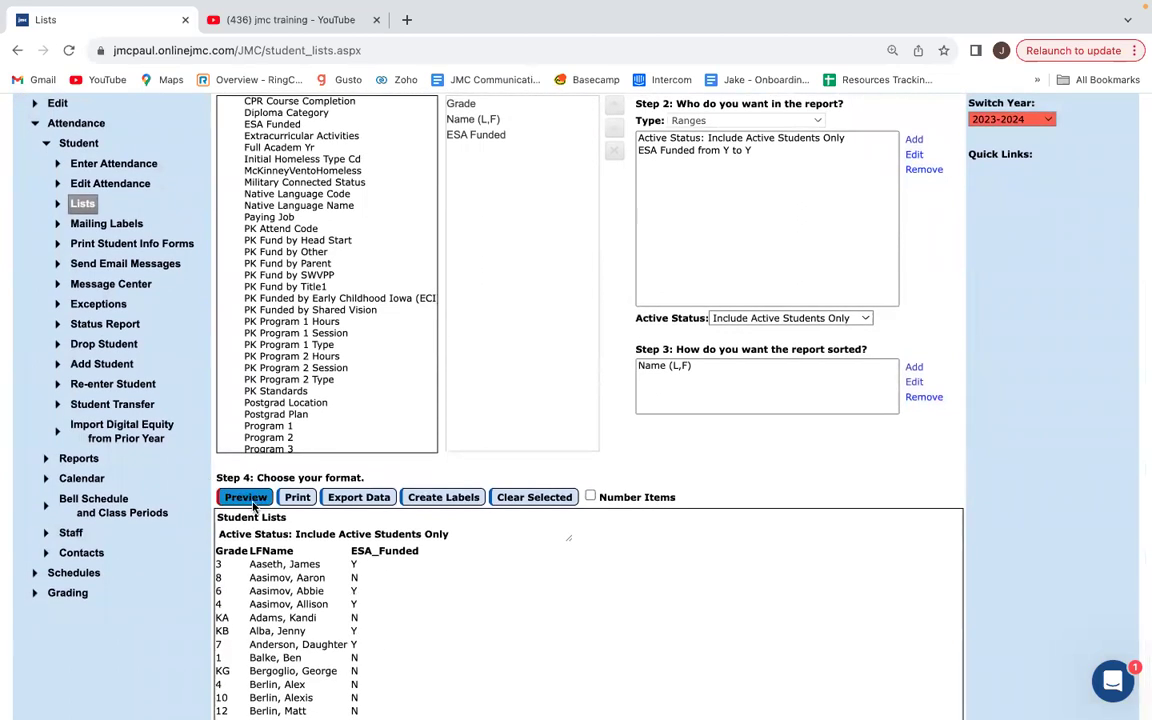
click(246, 498)
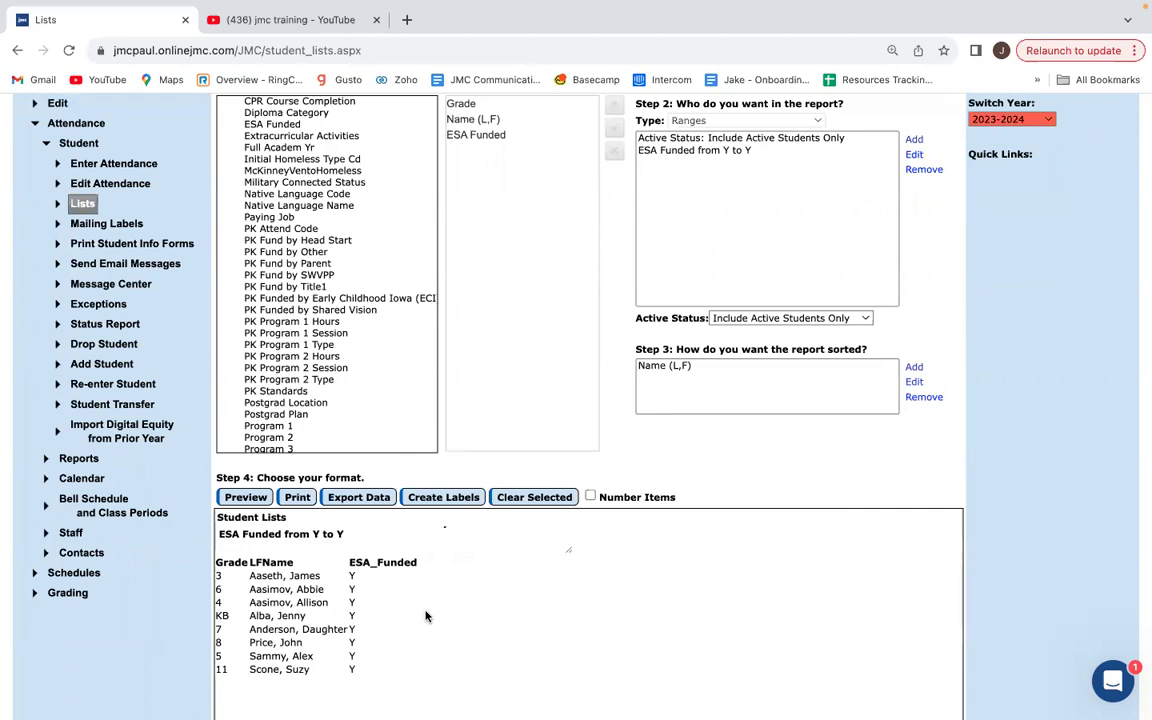
click(715, 152)
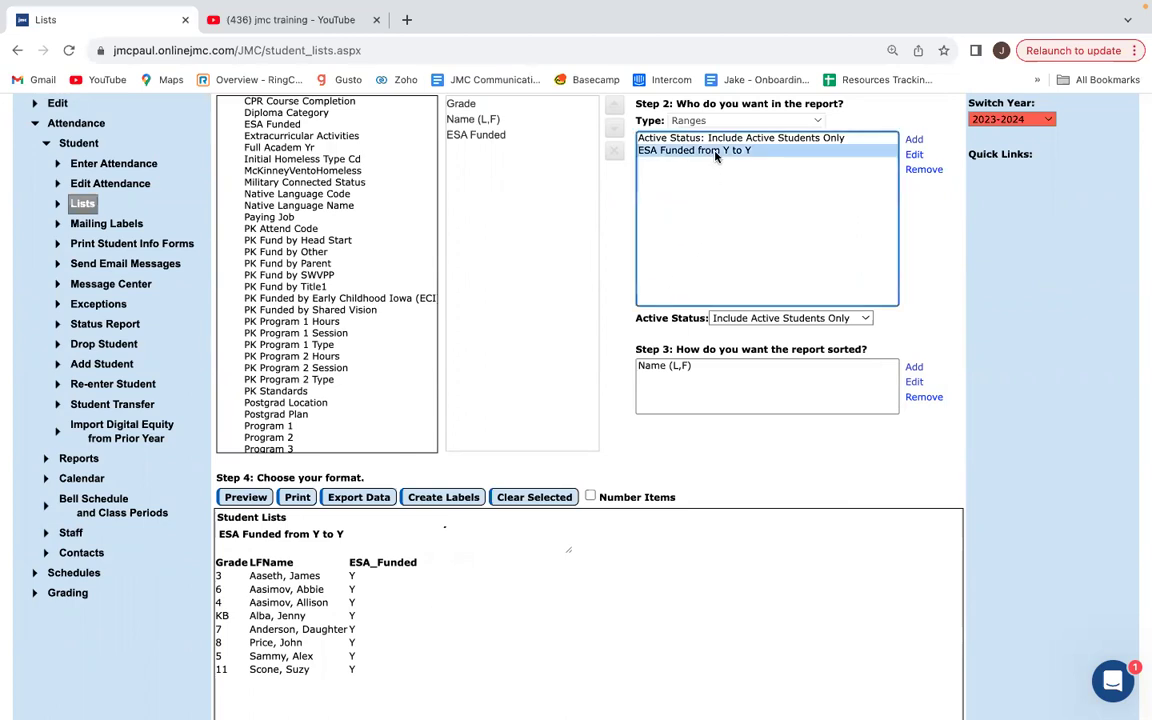
click(912, 155)
Change the ESA Funded range to N to N and preview the non-funded students.
drag(547, 213, 500, 209)
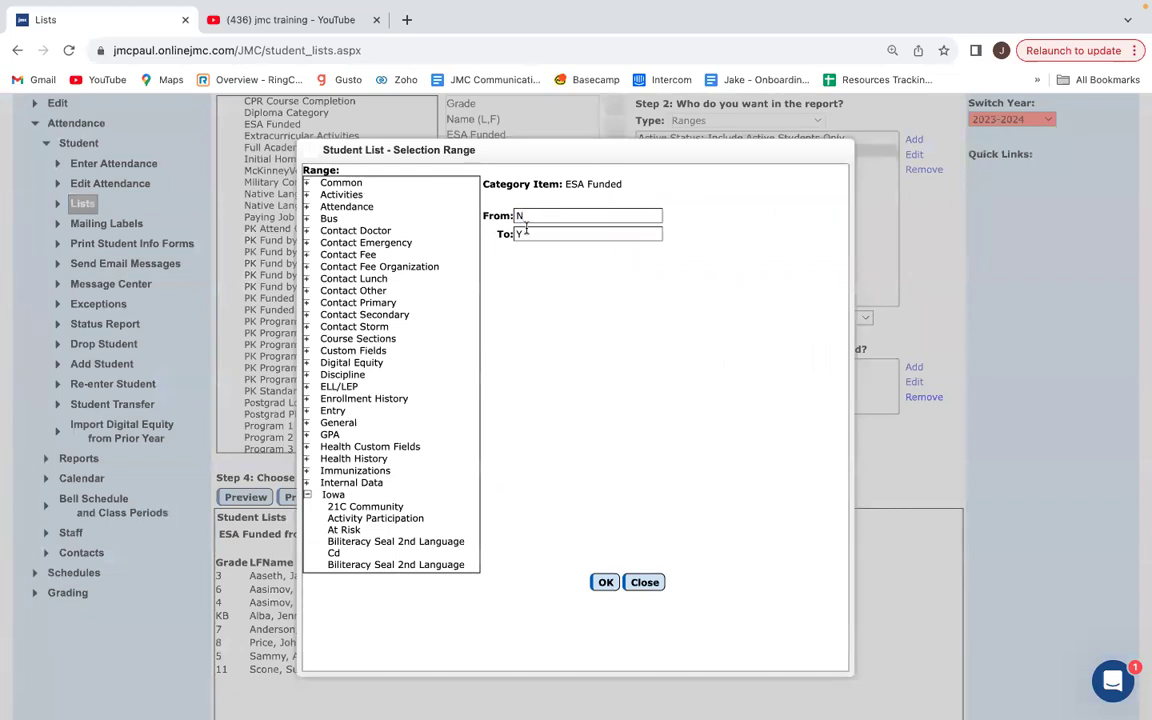
text(N)
click(604, 582)
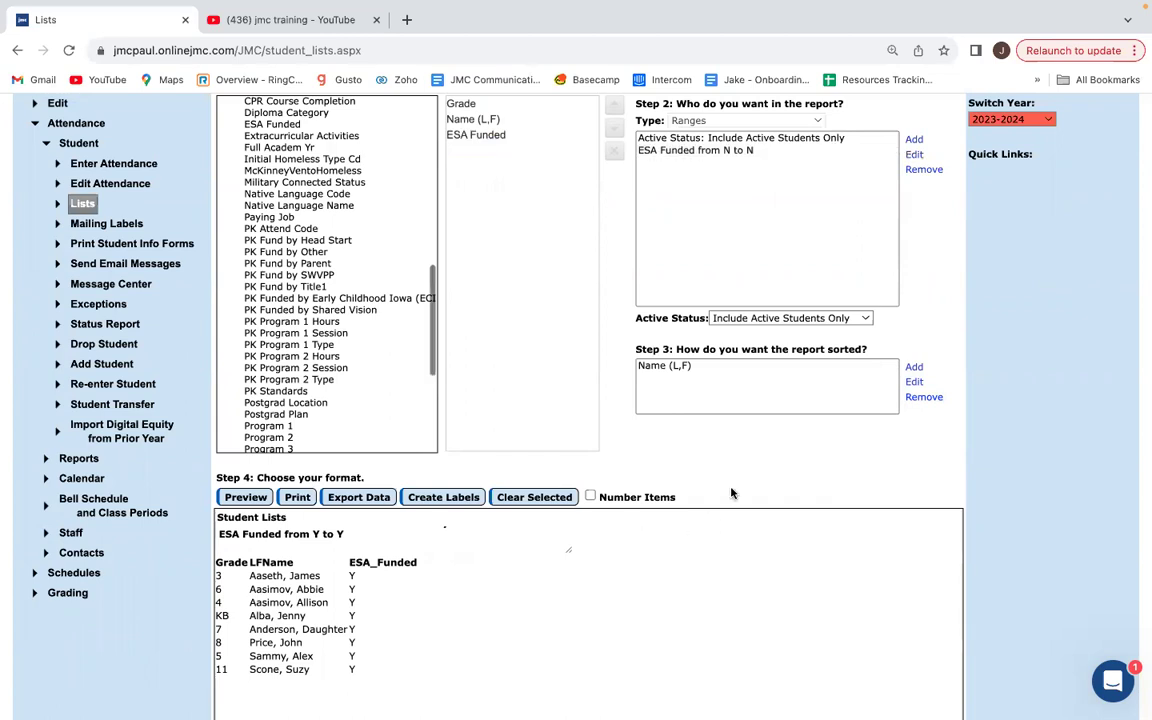
click(249, 500)
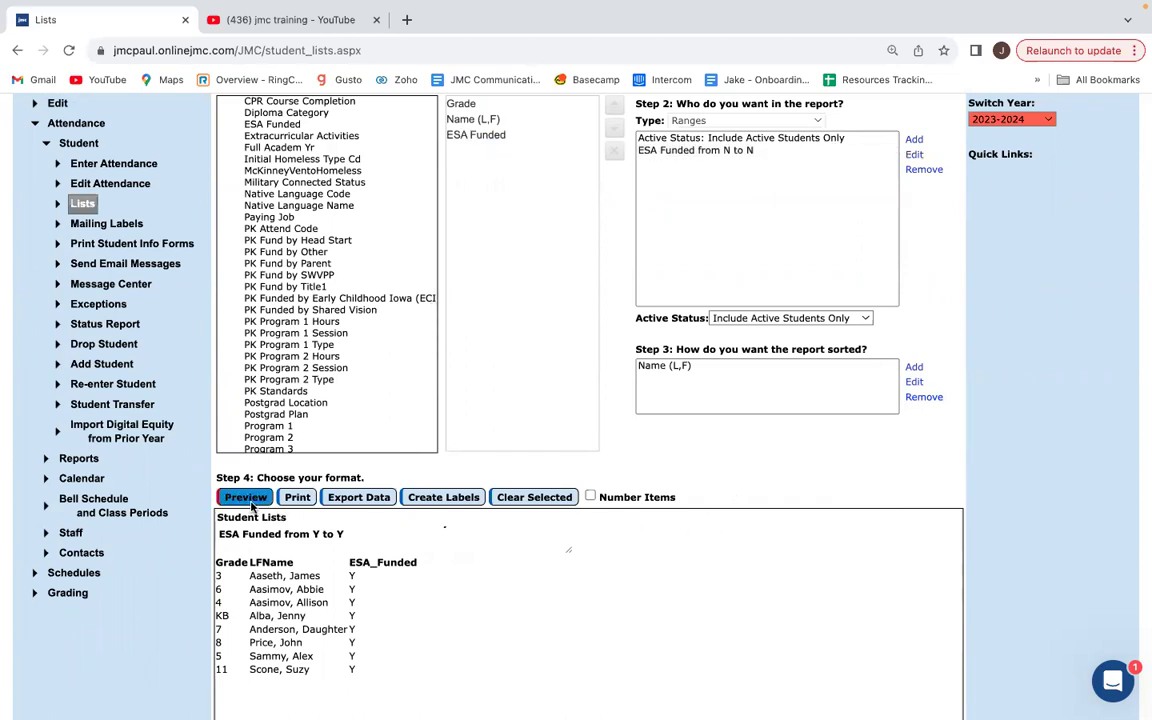
scroll(445, 573, down, 3)
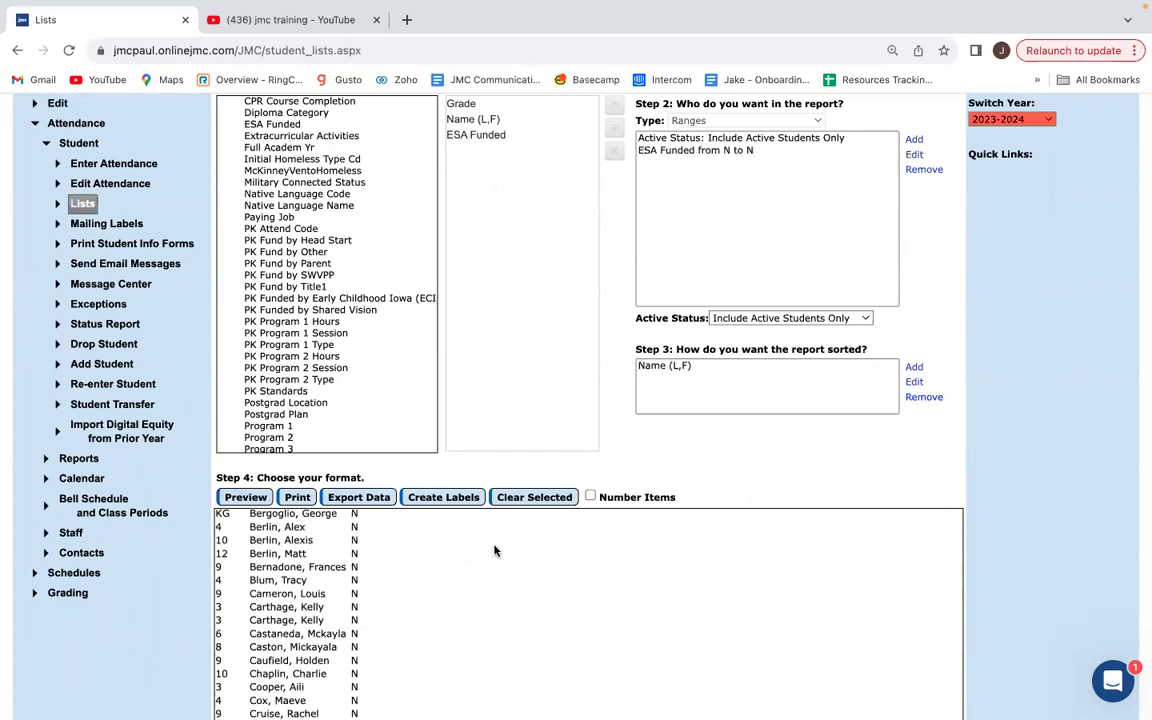
scroll(517, 571, down, 5)
scroll(525, 571, down, 3)
scroll(525, 571, up, 10)
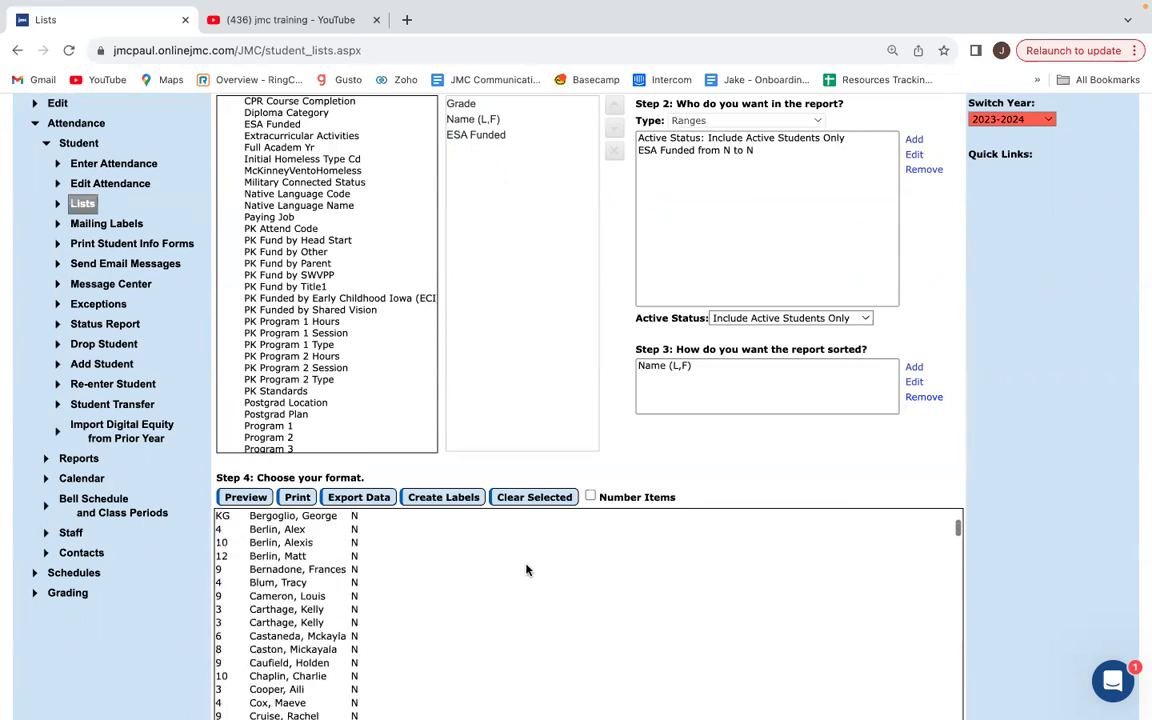
scroll(527, 571, up, 3)
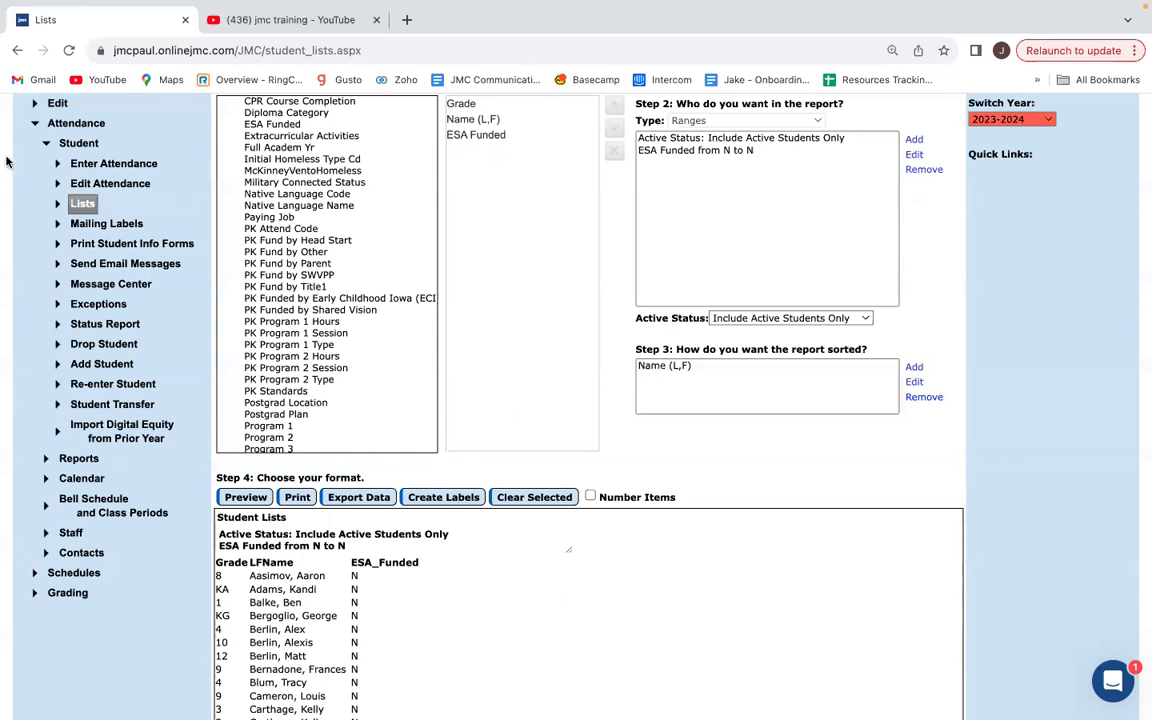
Collapse the Attendance menu and go to Edit > Mass Change Fields.
click(62, 140)
scroll(62, 160, up, 1)
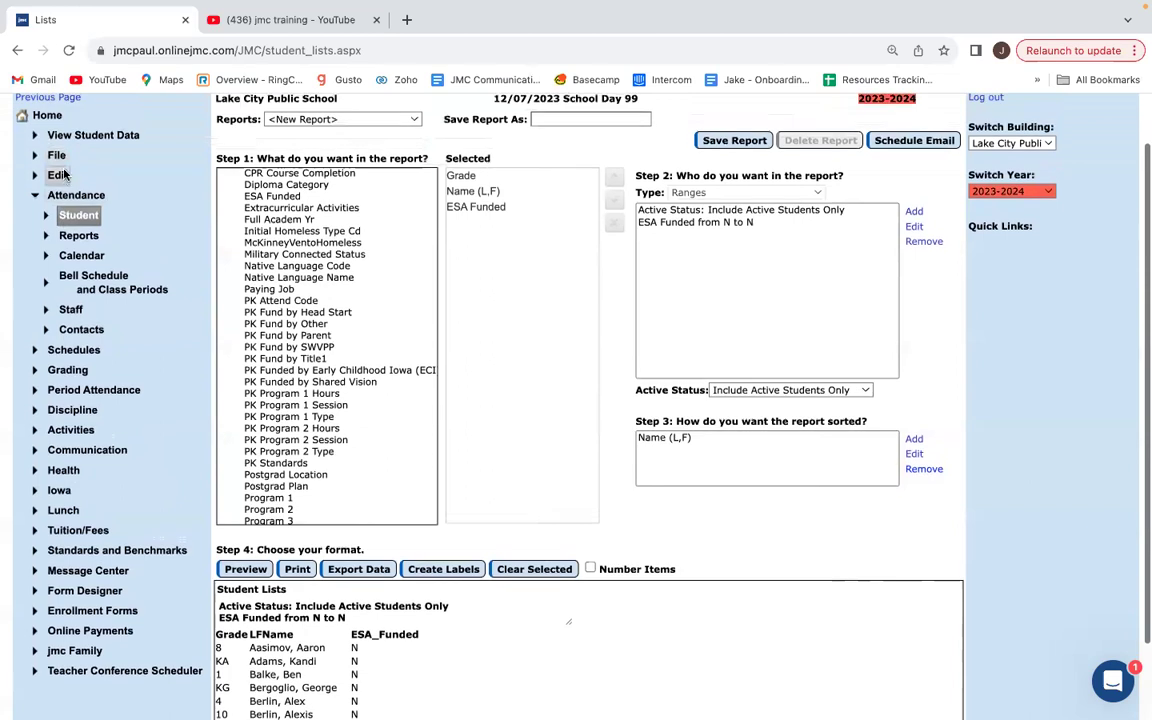
click(64, 195)
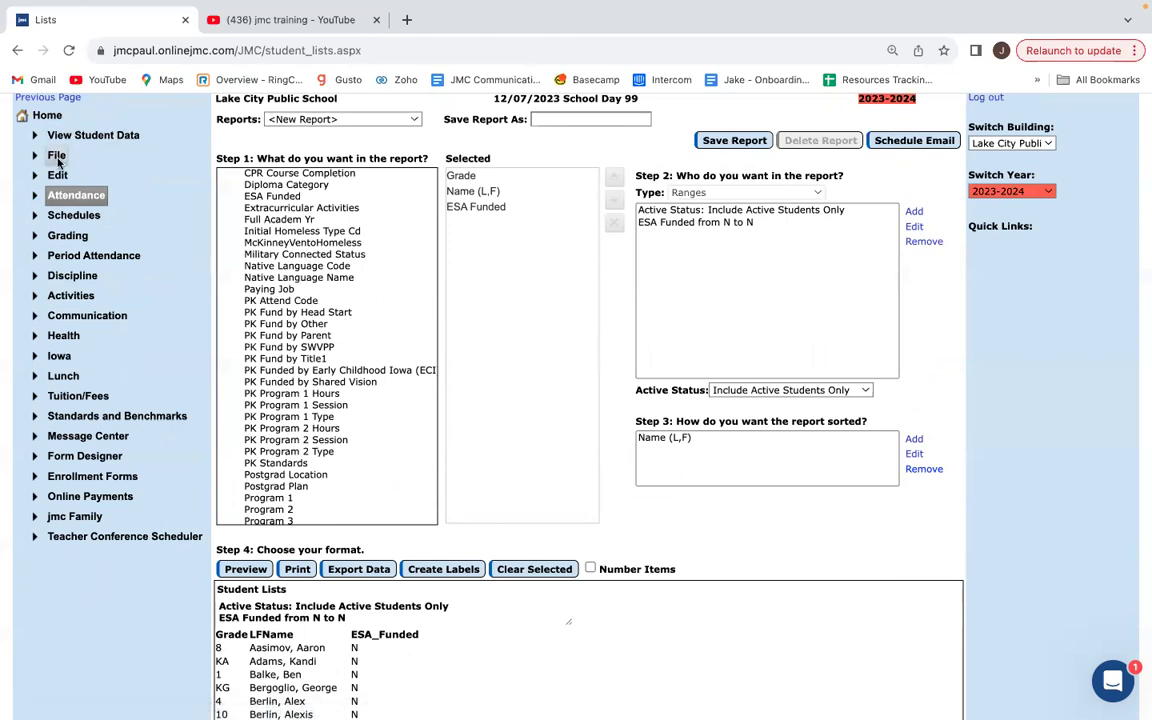
scroll(57, 165, down, 1)
scroll(59, 172, up, 2)
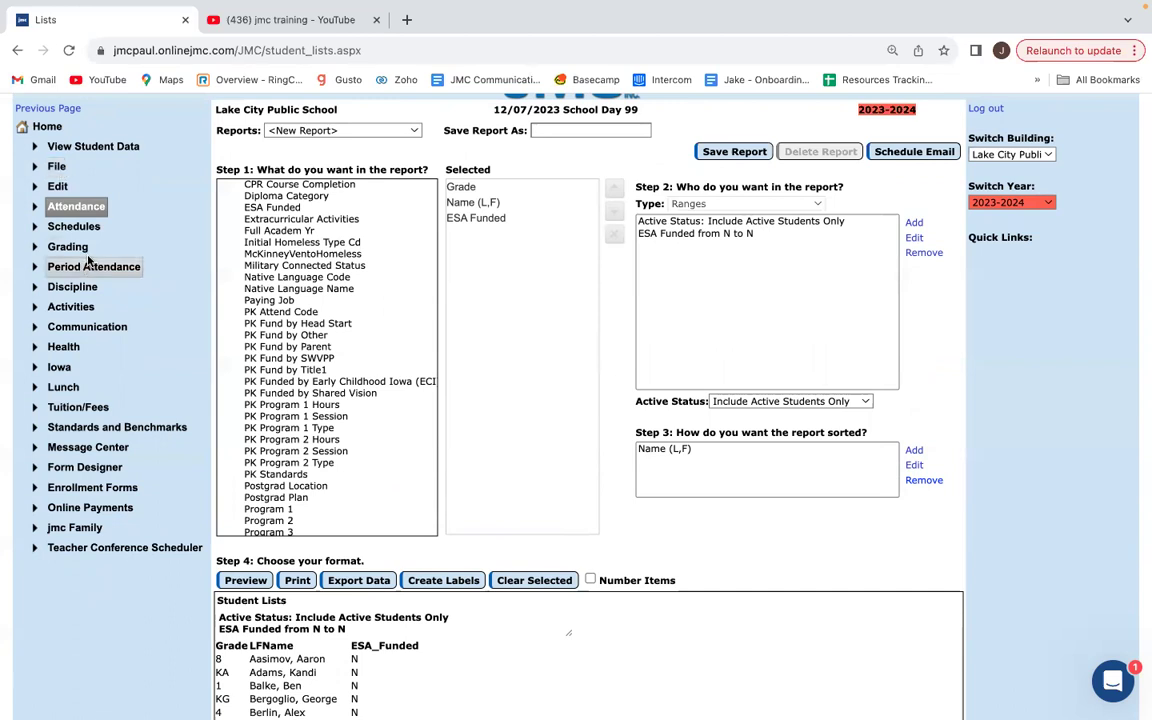
click(50, 188)
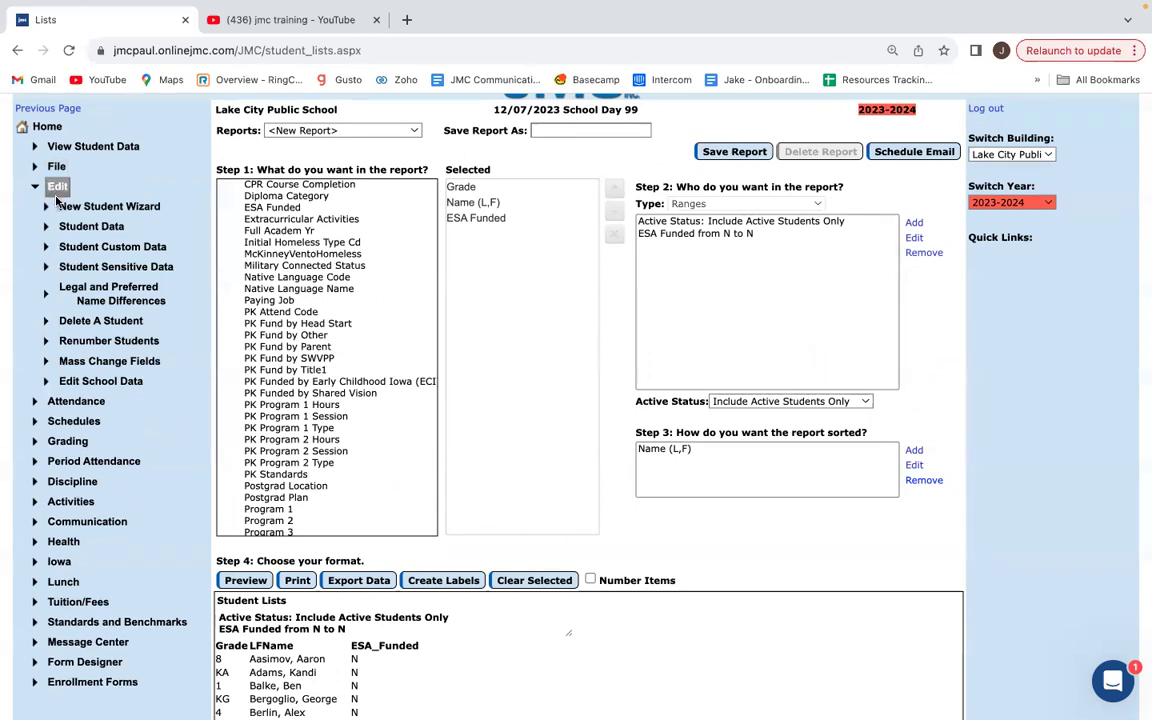
scroll(113, 368, up, 1)
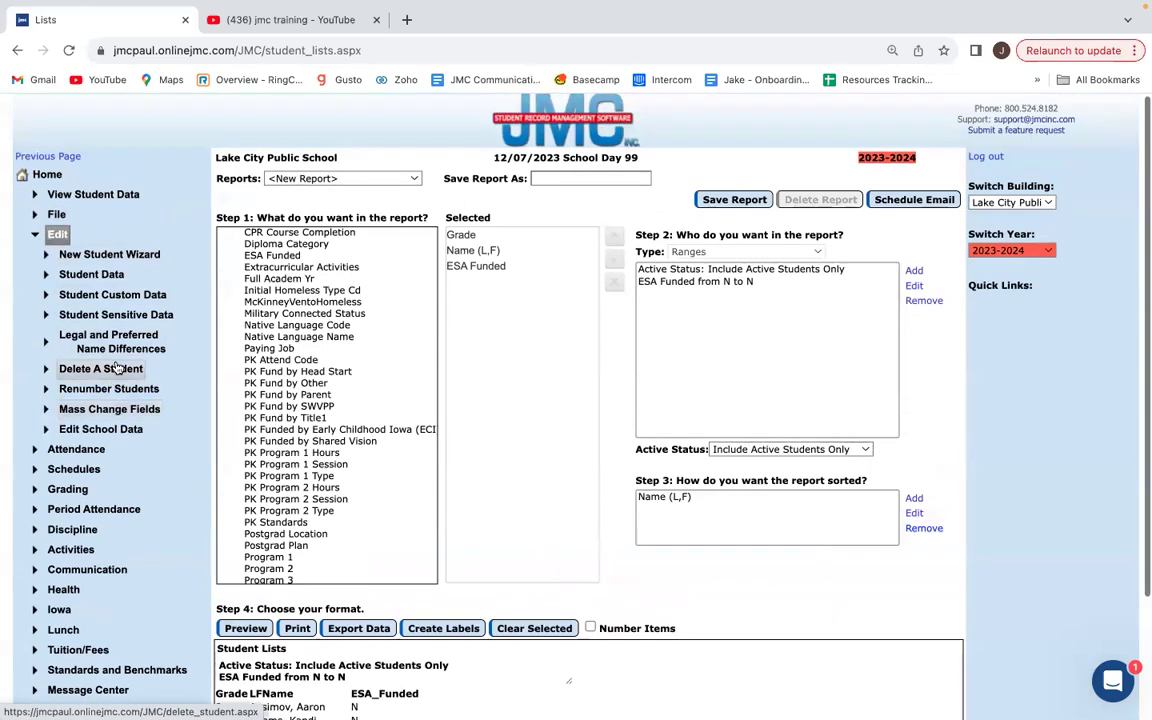
click(101, 416)
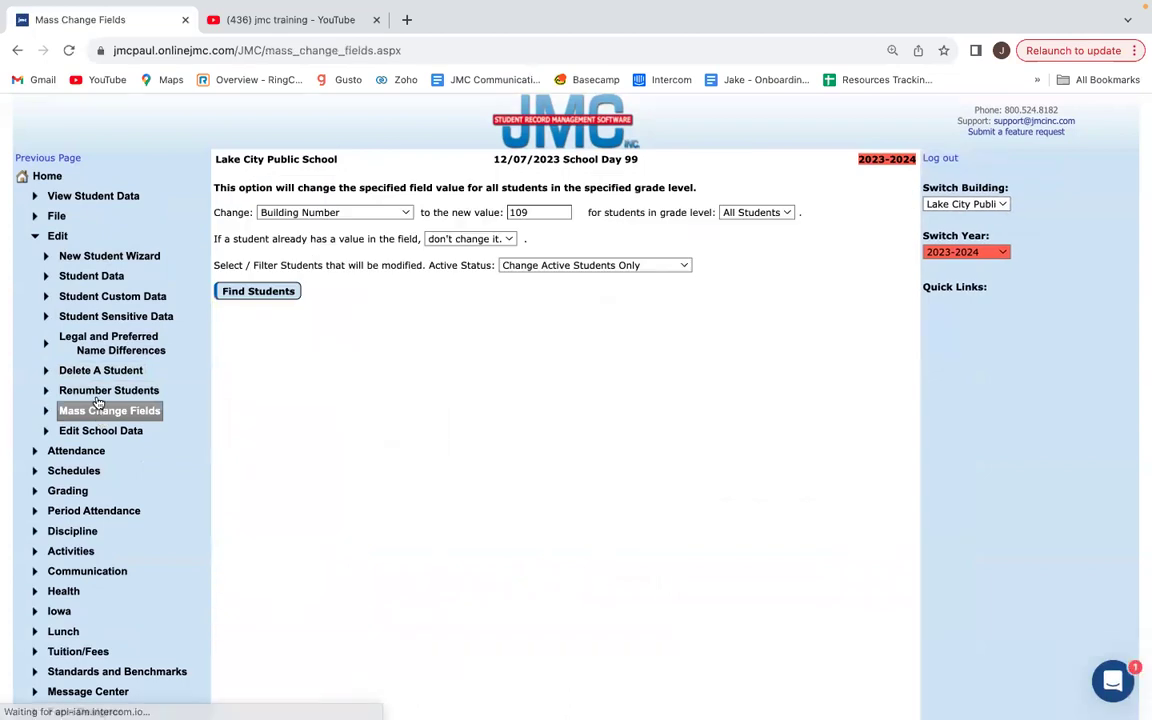
Review the Change field's dropdown options, then open View Student Data in a new tab.
click(330, 213)
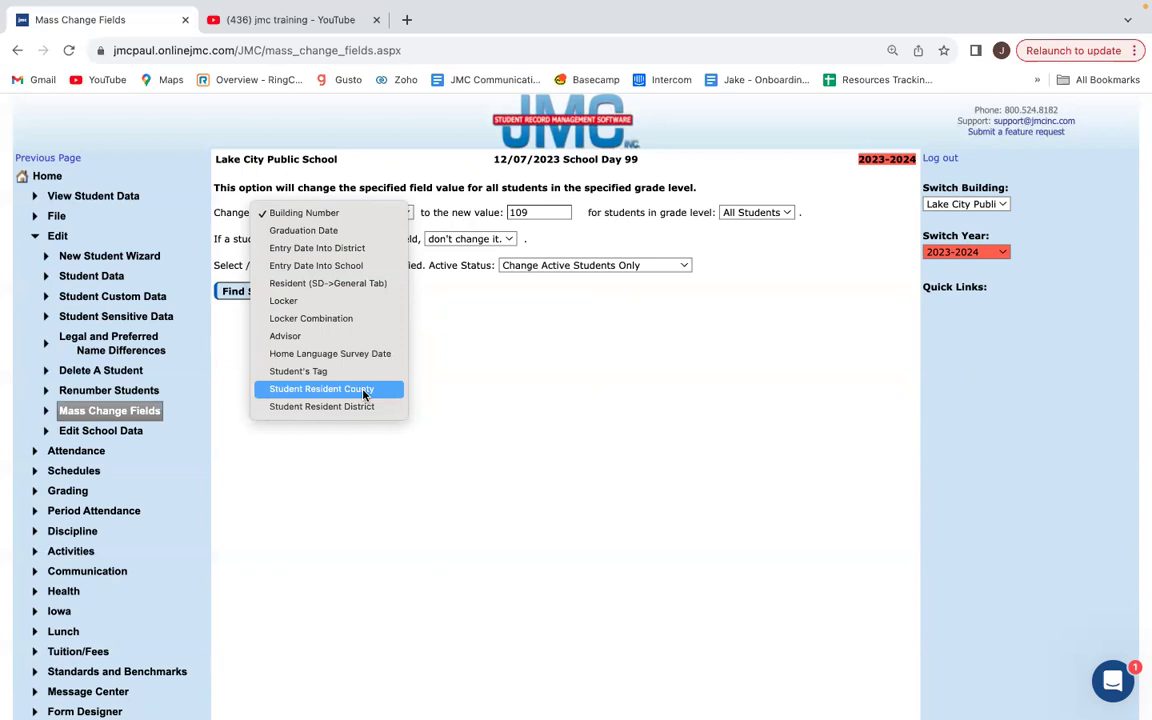
click(102, 200)
super+click(100, 197)
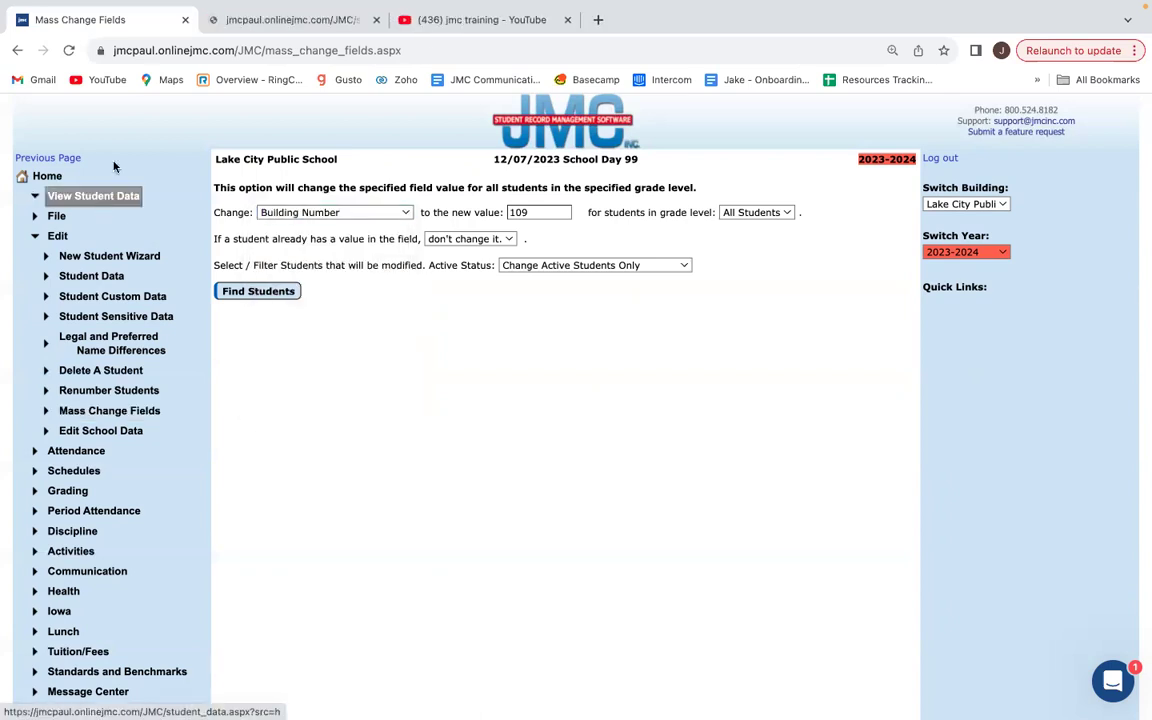
Show the current student's Enrollment tab in Student Data, then briefly switch to Mass Change Fields.
click(212, 22)
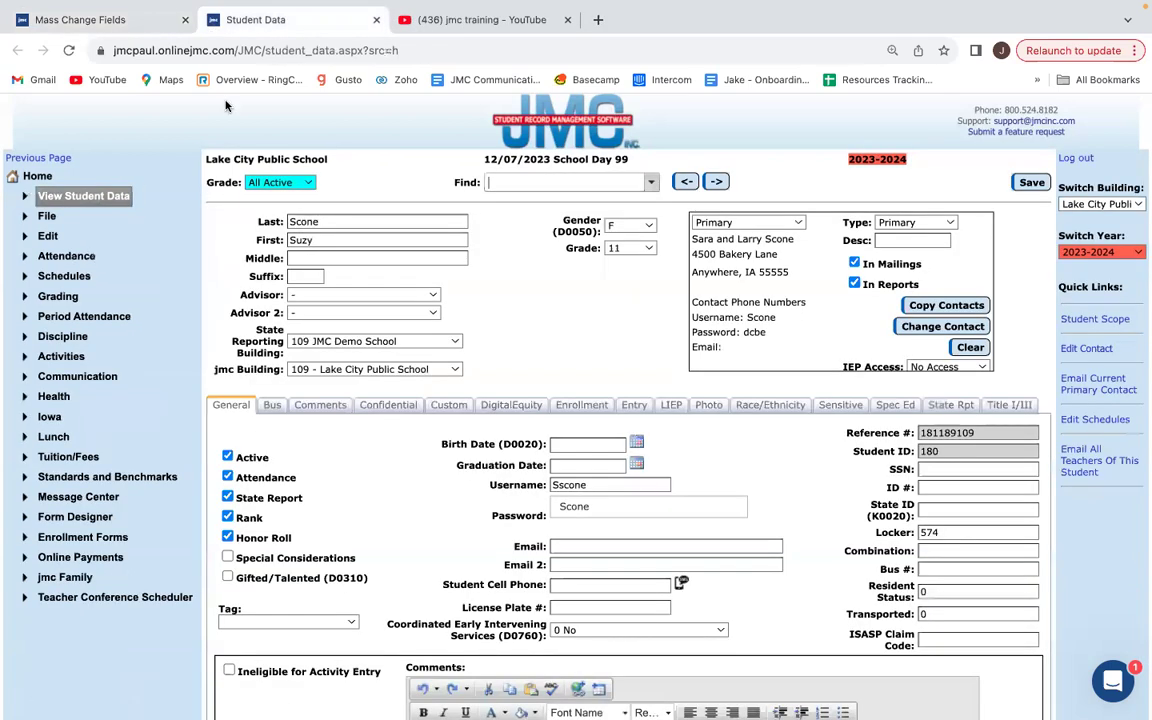
scroll(440, 400, down, 1)
scroll(457, 413, down, 1)
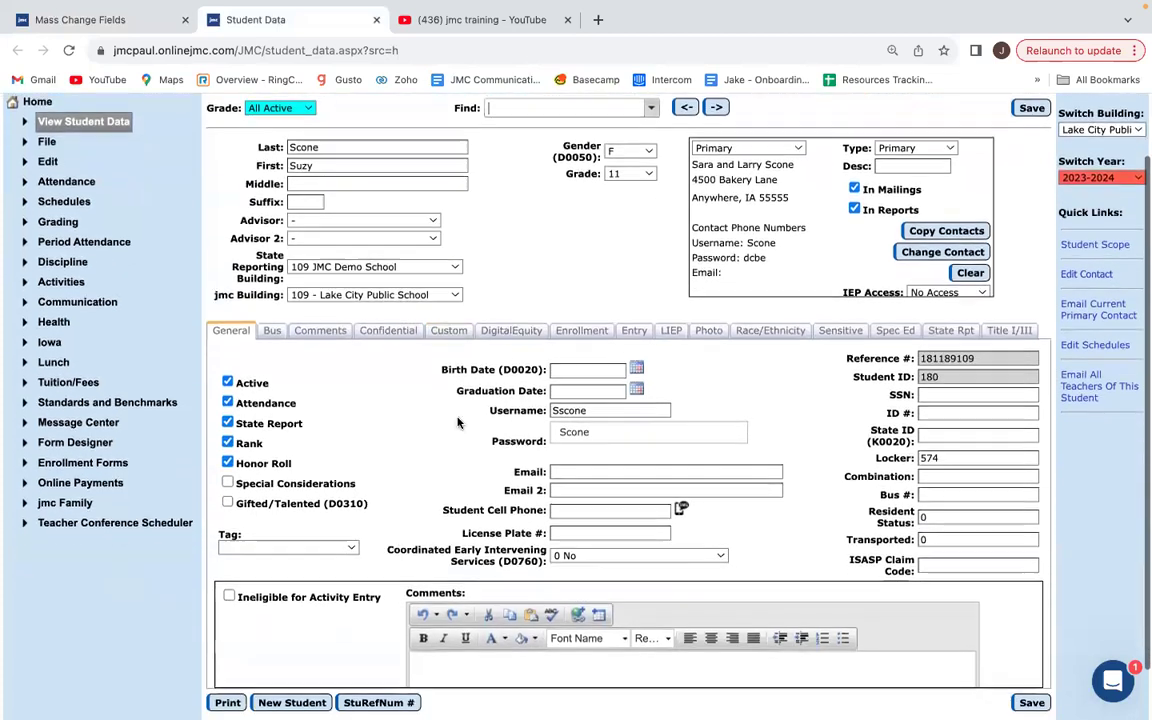
click(585, 321)
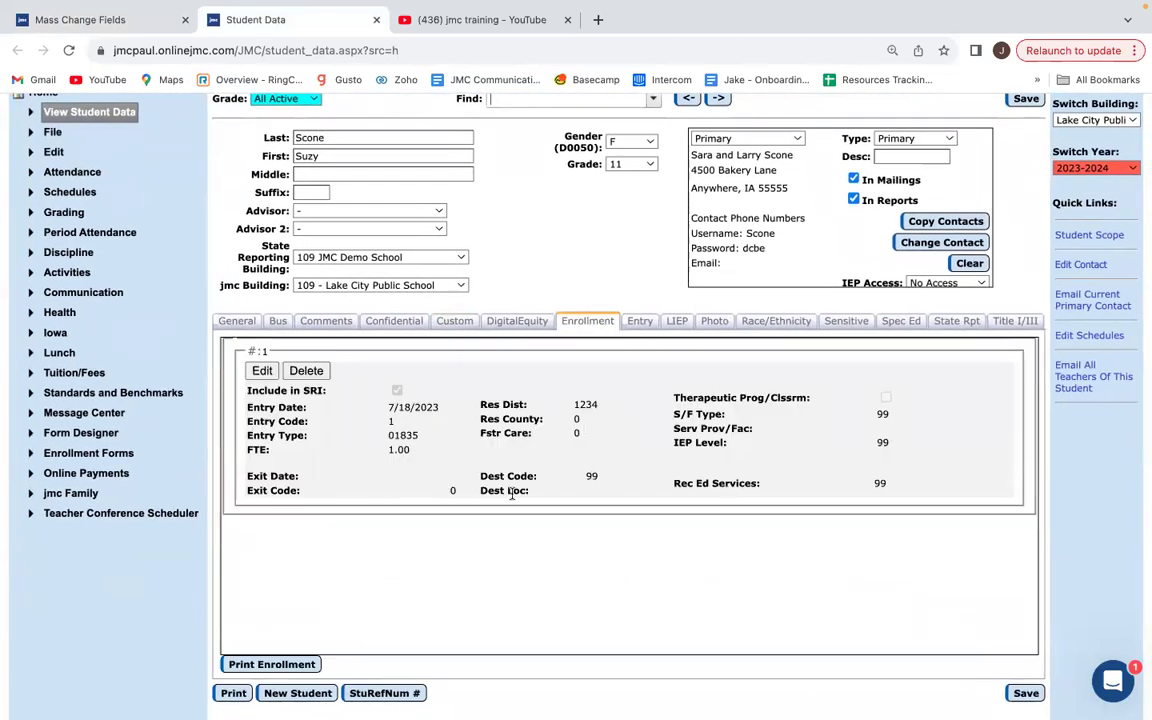
click(132, 22)
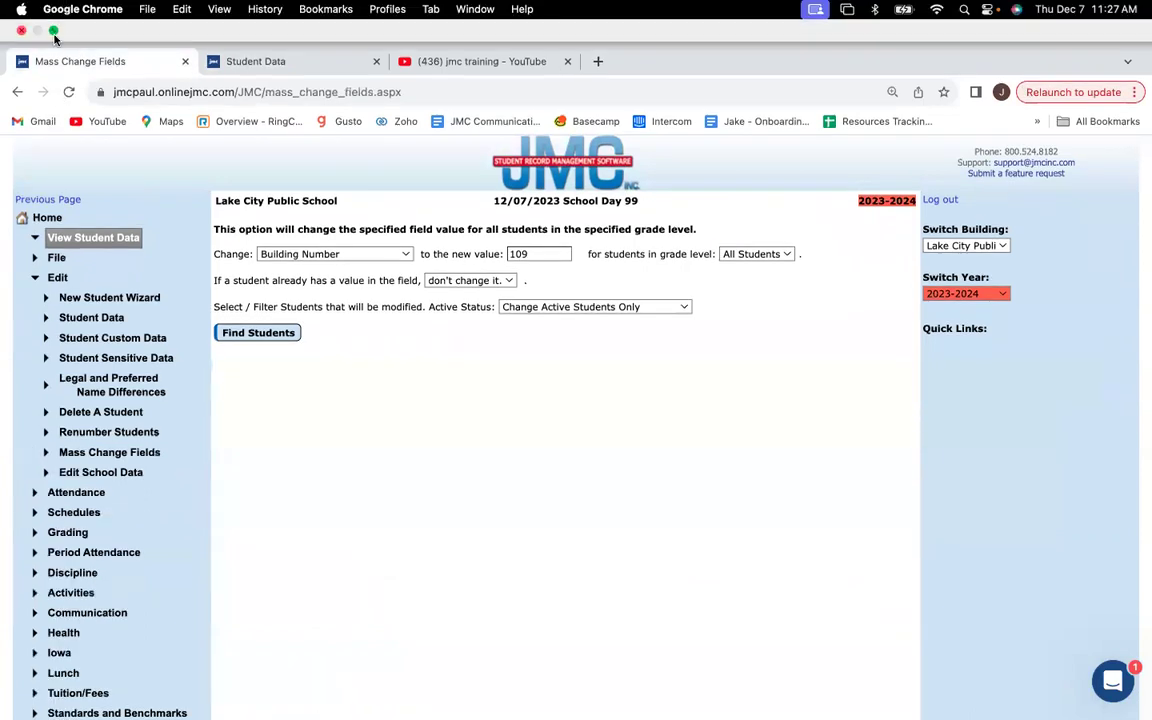
Exit browser full screen, move the window down, and return to the student's enrollment record.
click(47, 30)
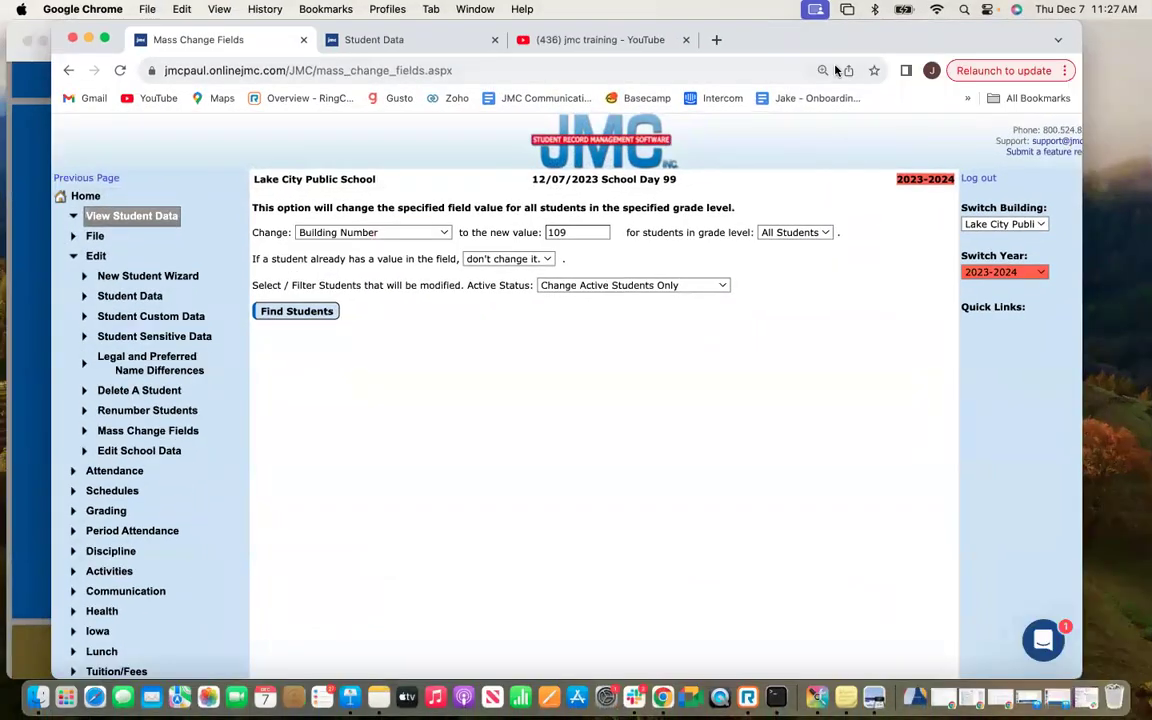
drag(381, 43, 378, 83)
click(378, 83)
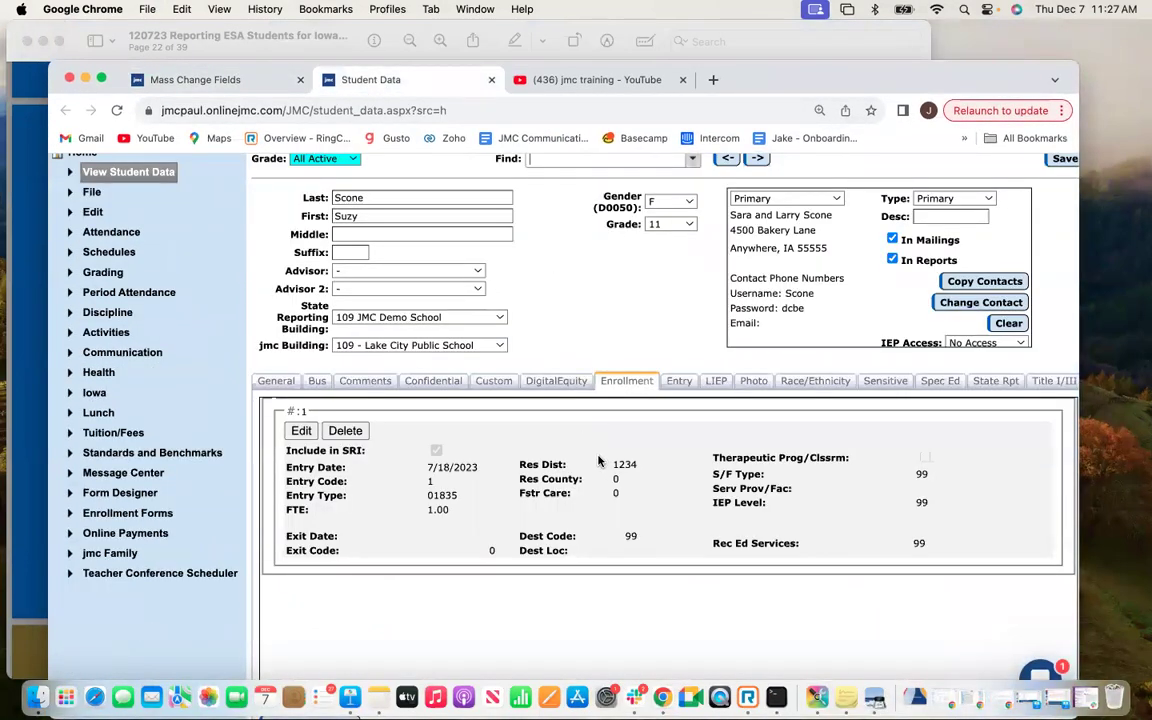
scroll(600, 462, down, 1)
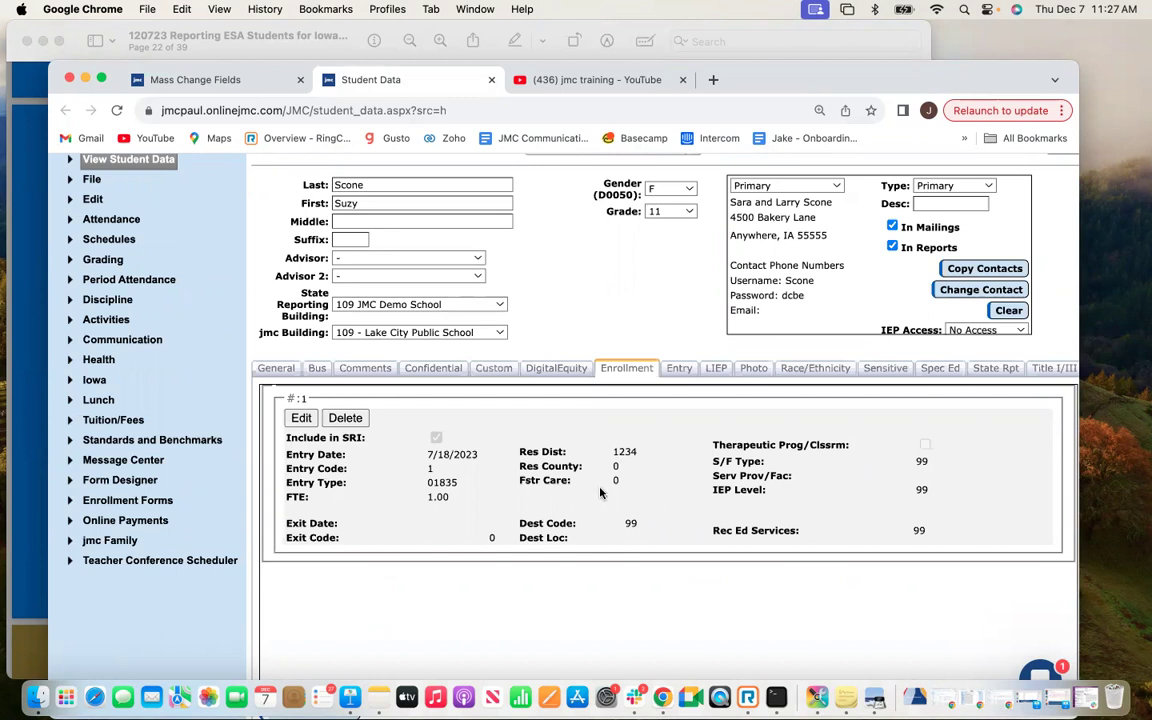
scroll(634, 524, up, 1)
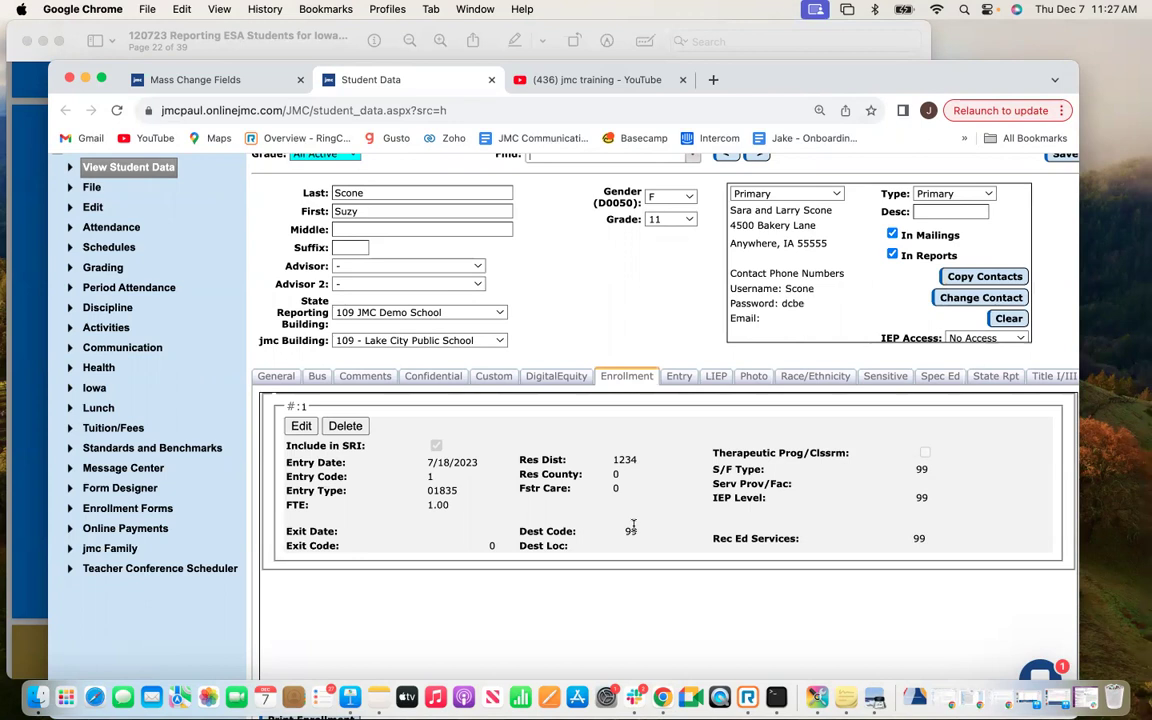
scroll(632, 522, up, 2)
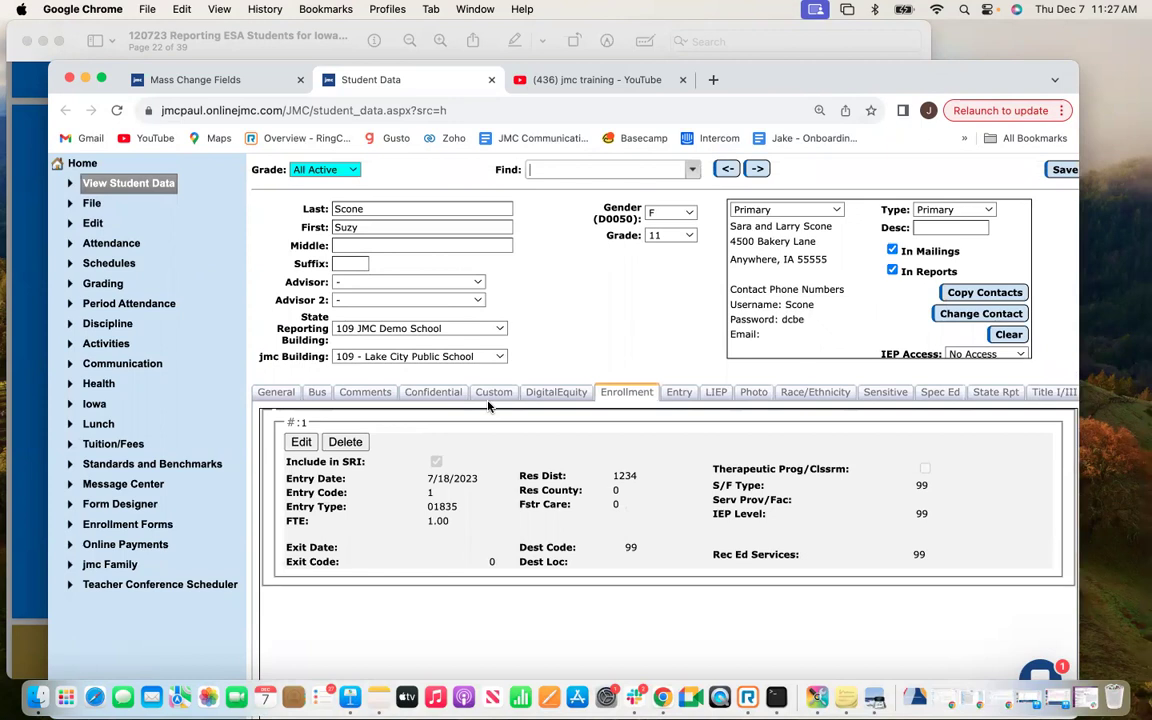
Highlight the Res County and Res Dist fields, expand Edit, and switch to the Mass Change Fields tab.
scroll(600, 300, down, 1)
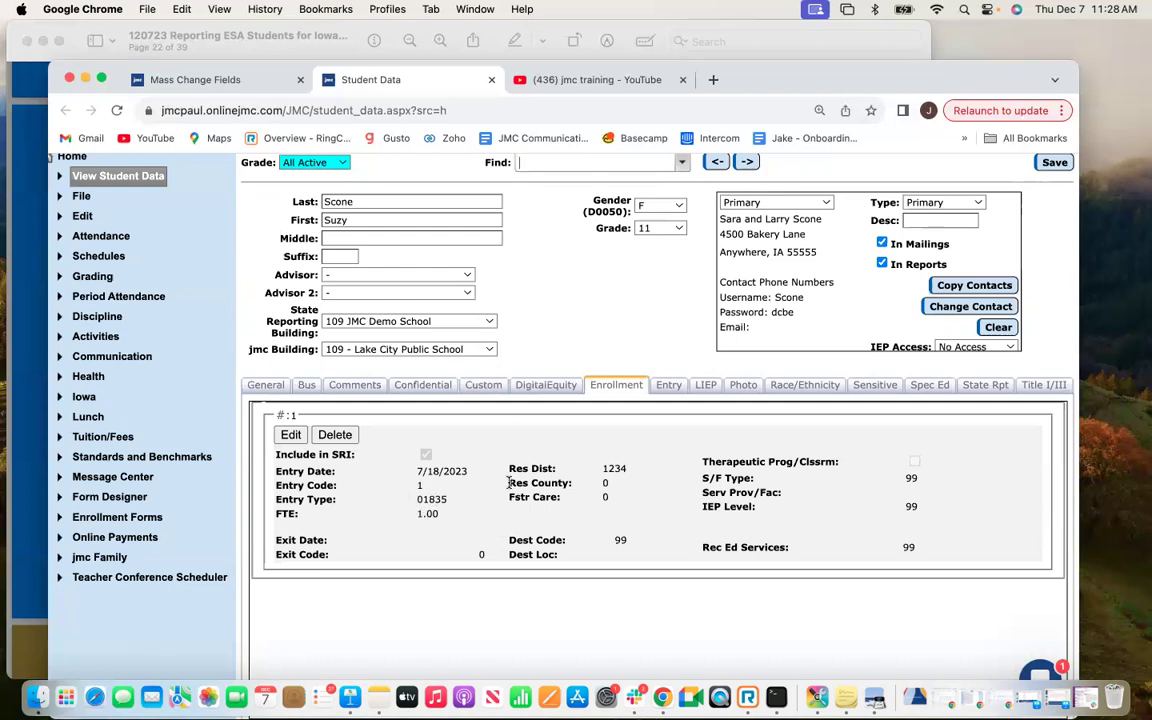
drag(509, 483, 582, 486)
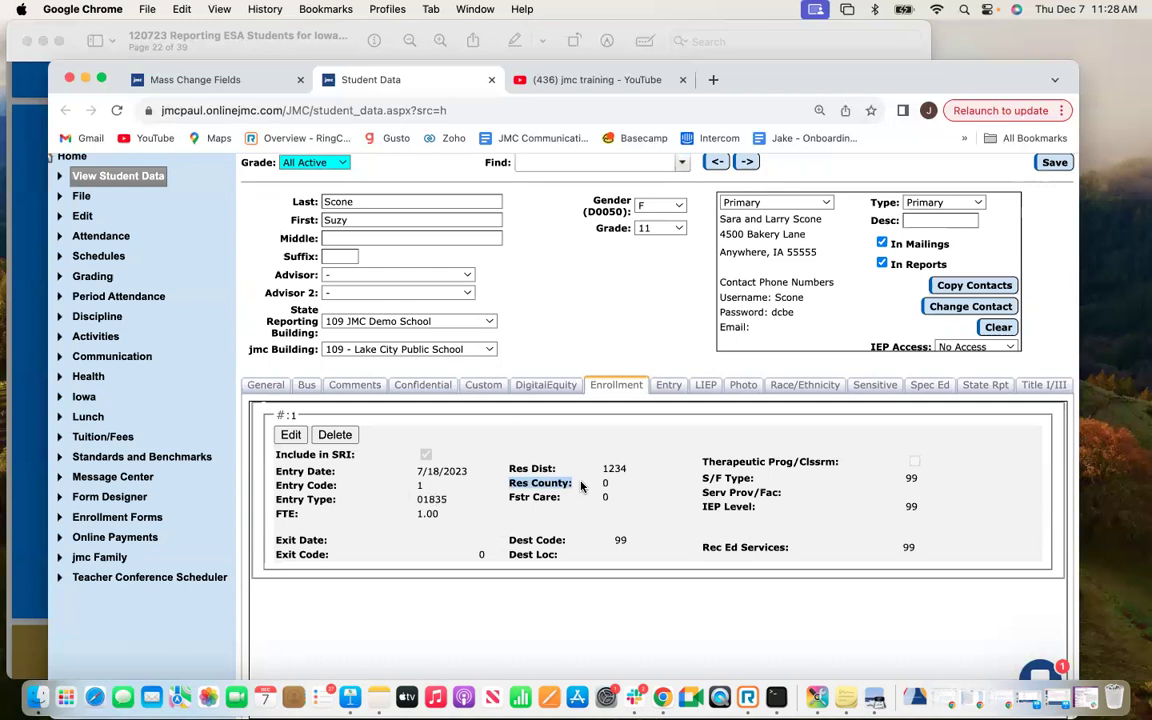
drag(509, 470, 573, 485)
click(84, 197)
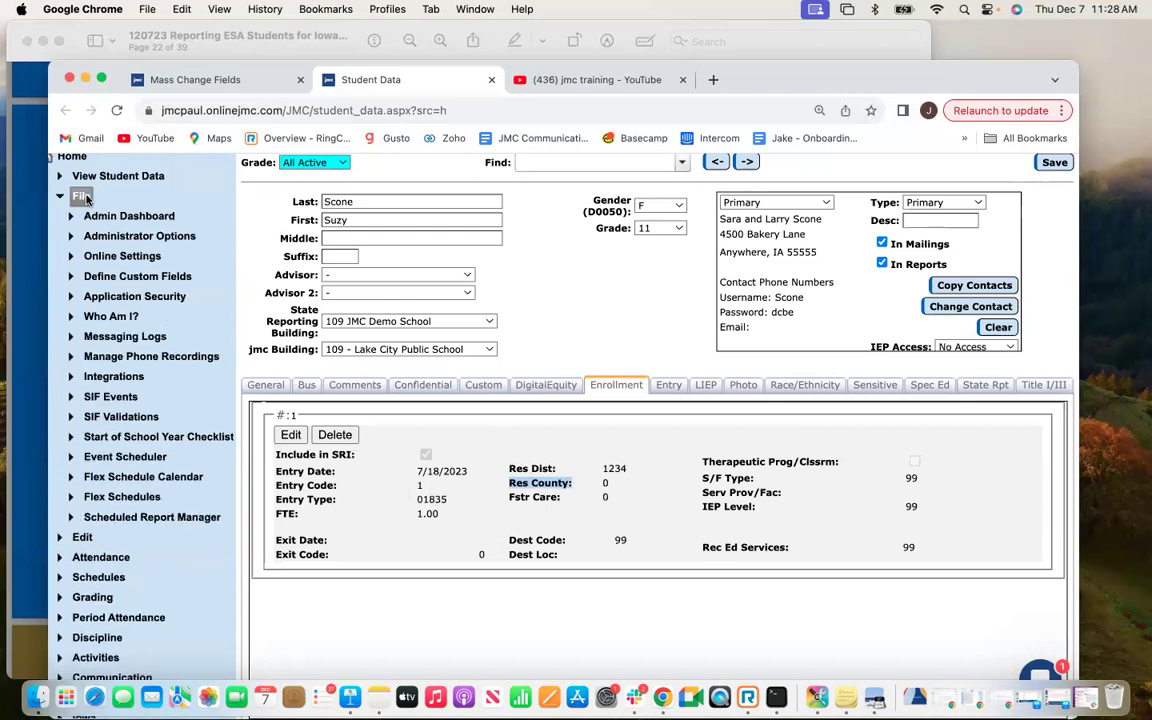
click(84, 197)
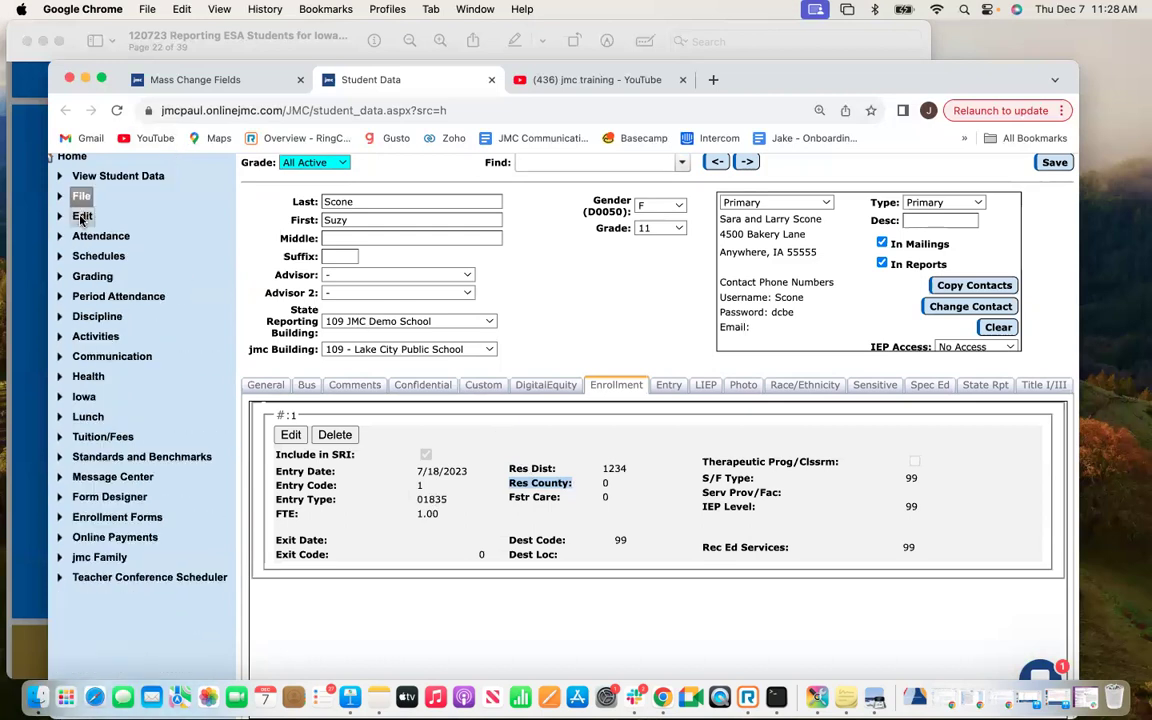
click(82, 218)
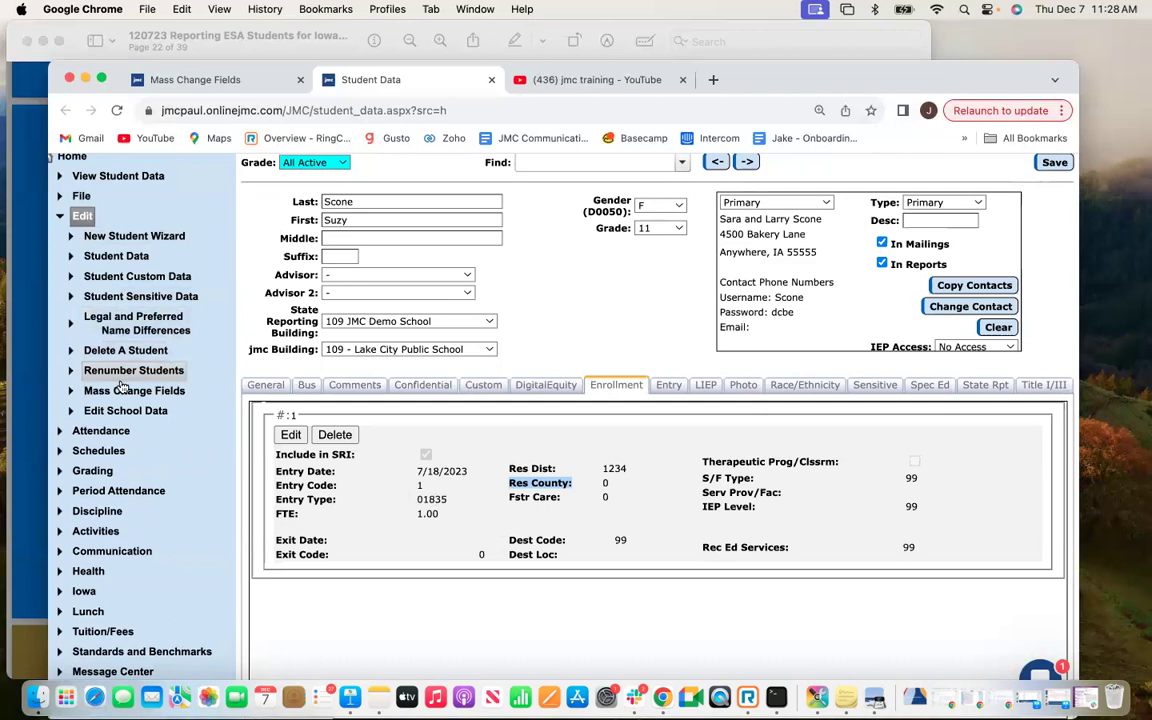
click(212, 83)
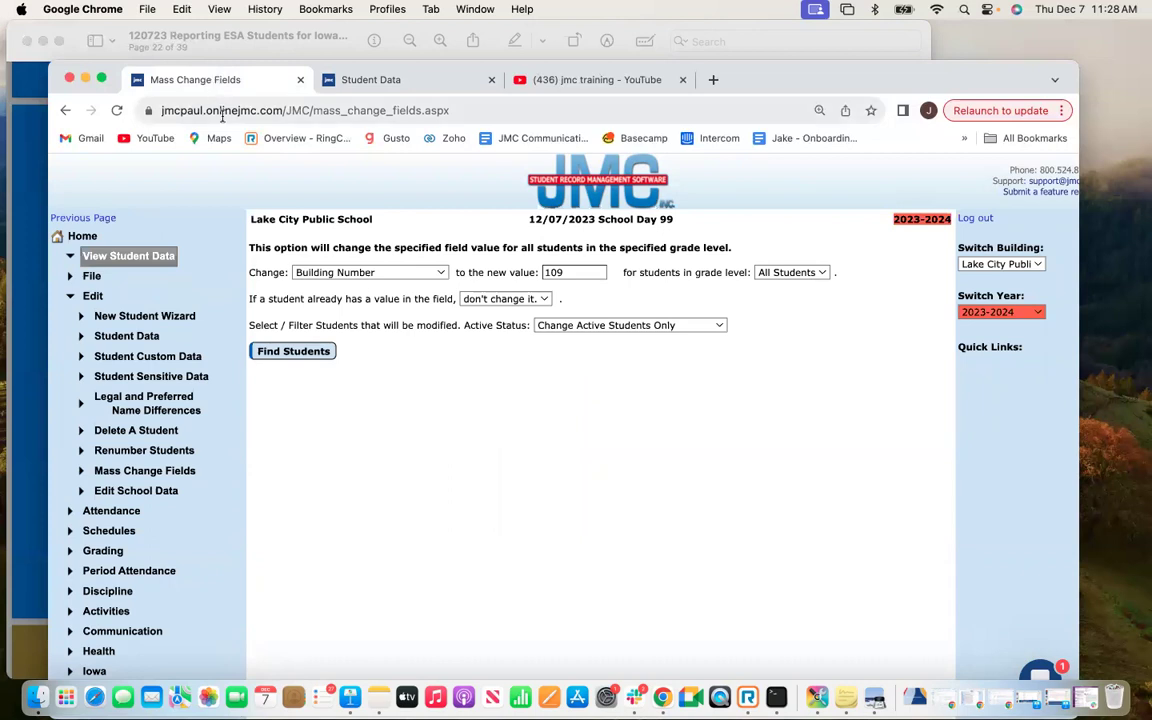
Choose Student Resident County as the mass change field, then return to the student's record.
click(369, 273)
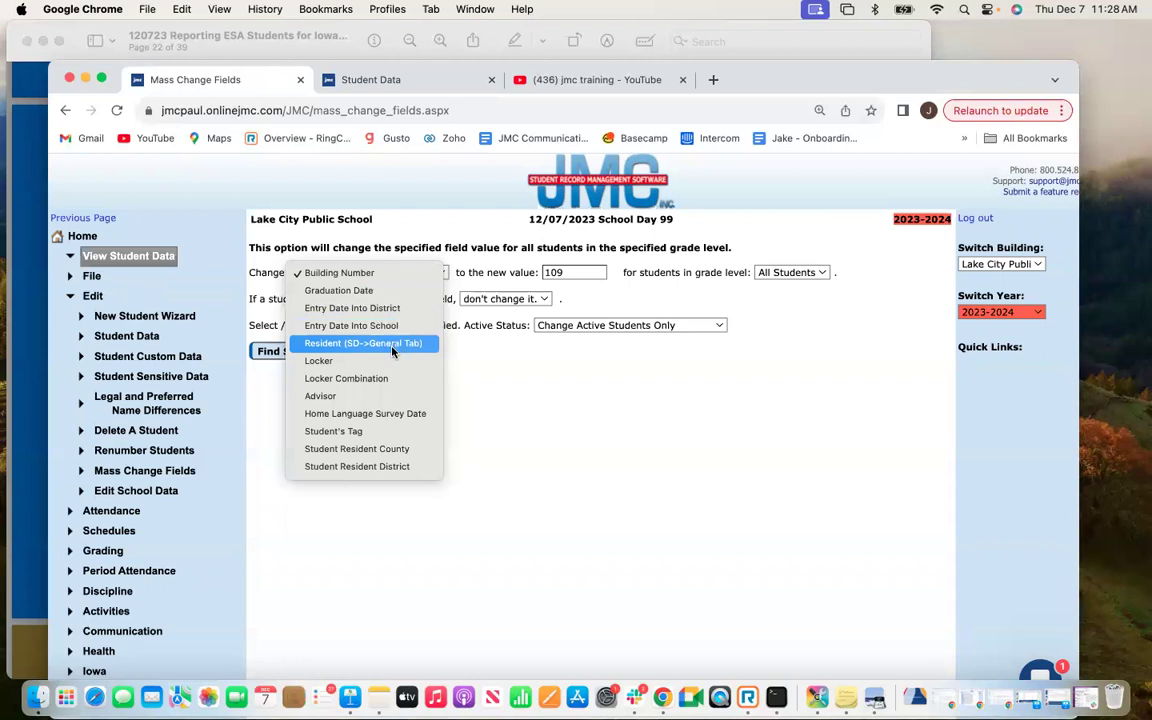
click(405, 455)
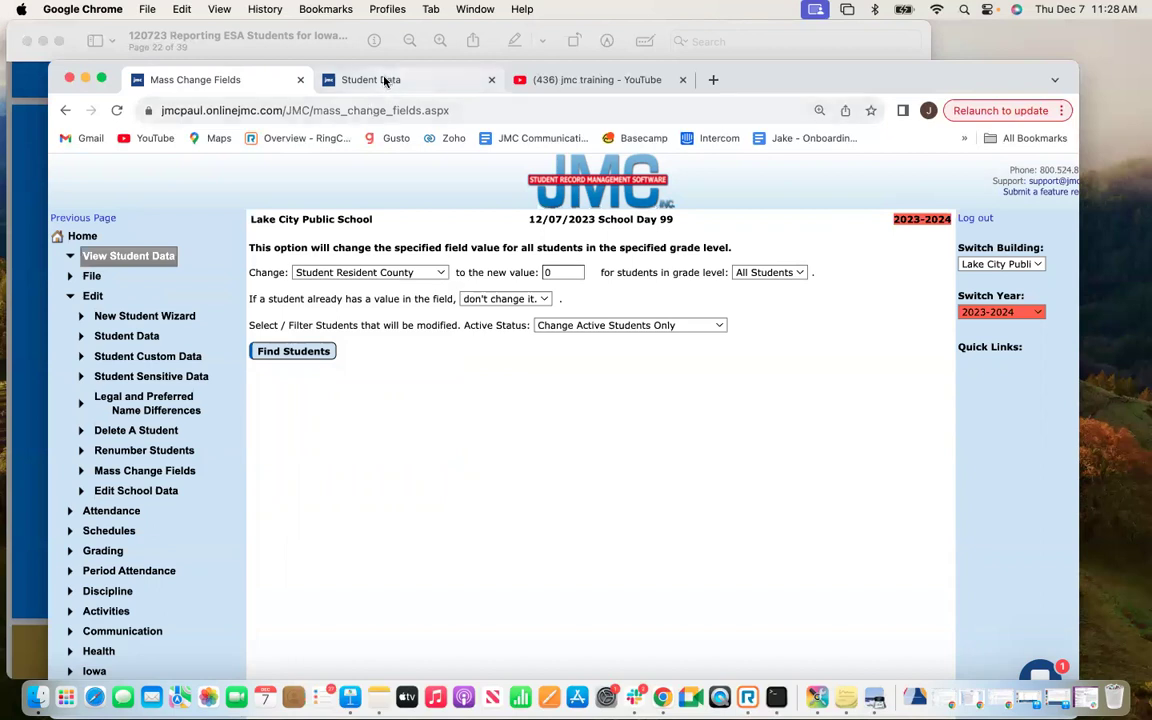
click(352, 79)
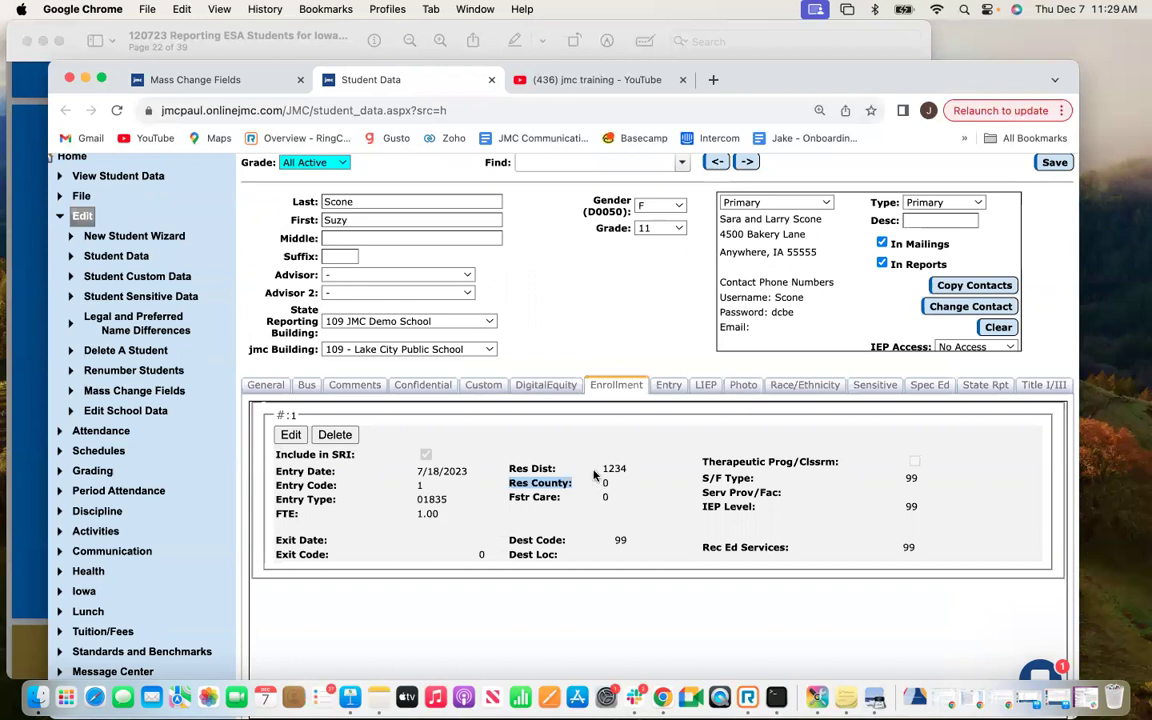
drag(470, 471, 402, 487)
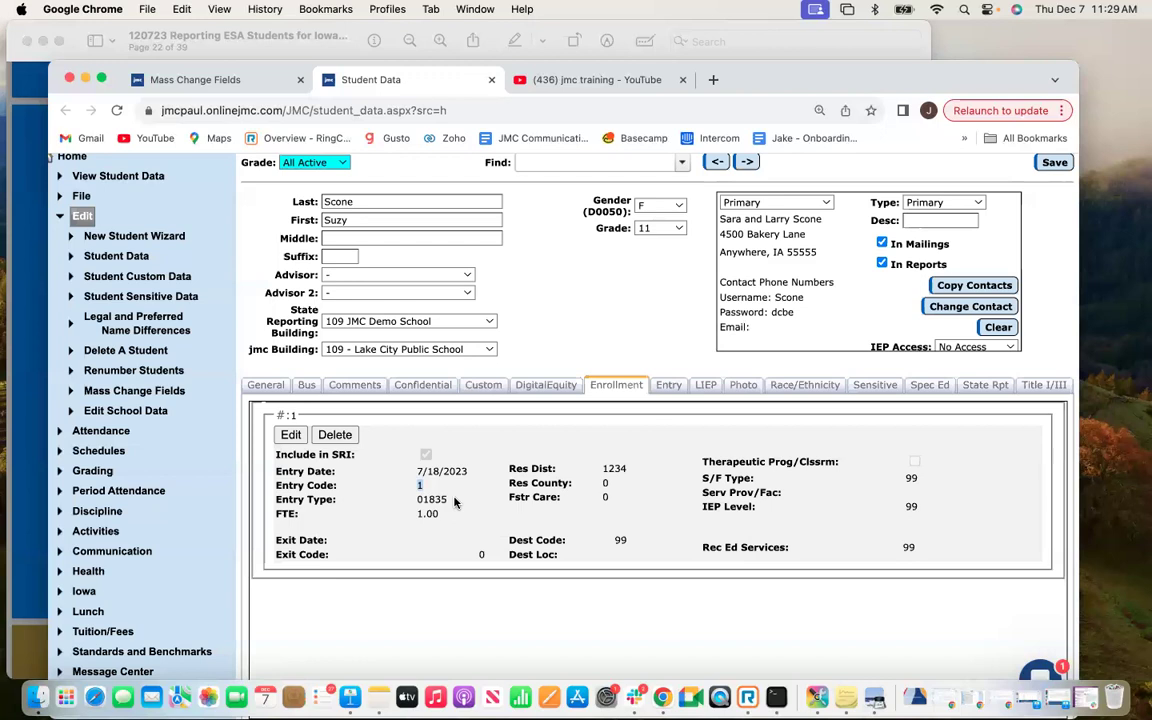
click(478, 507)
scroll(477, 528, up, 1)
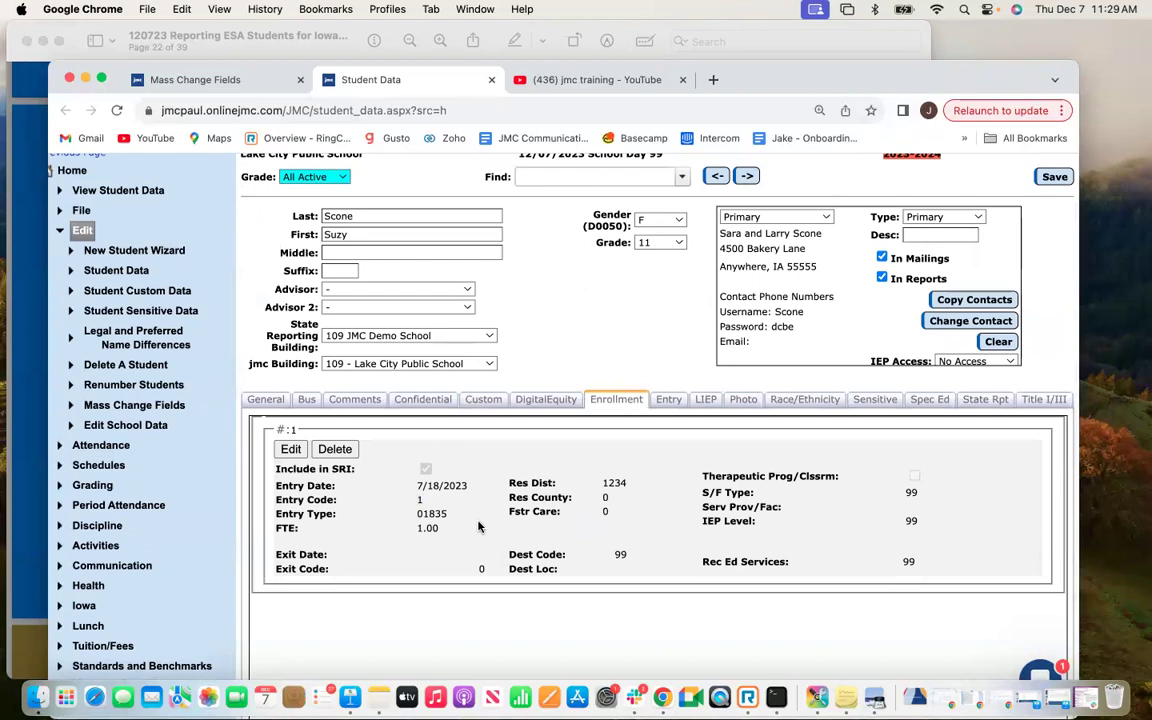
scroll(478, 527, up, 1)
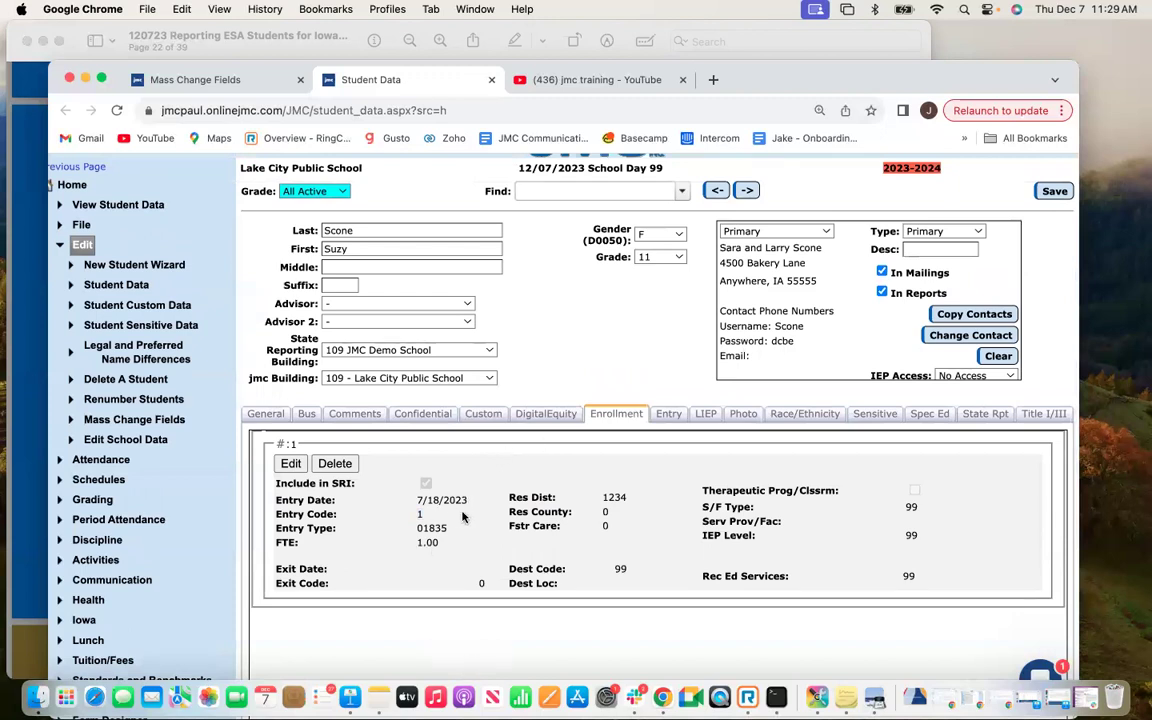
Advance three student records to a grade 7 student's enrollment (resident district 1234, county 0).
click(747, 191)
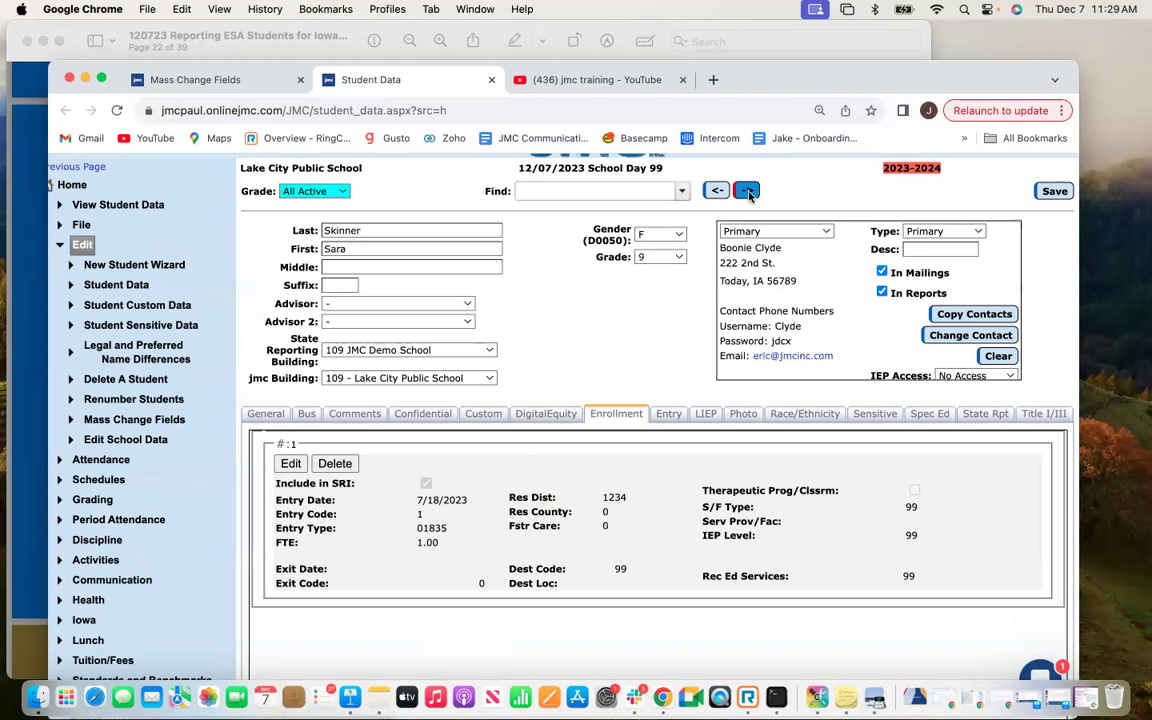
click(747, 191)
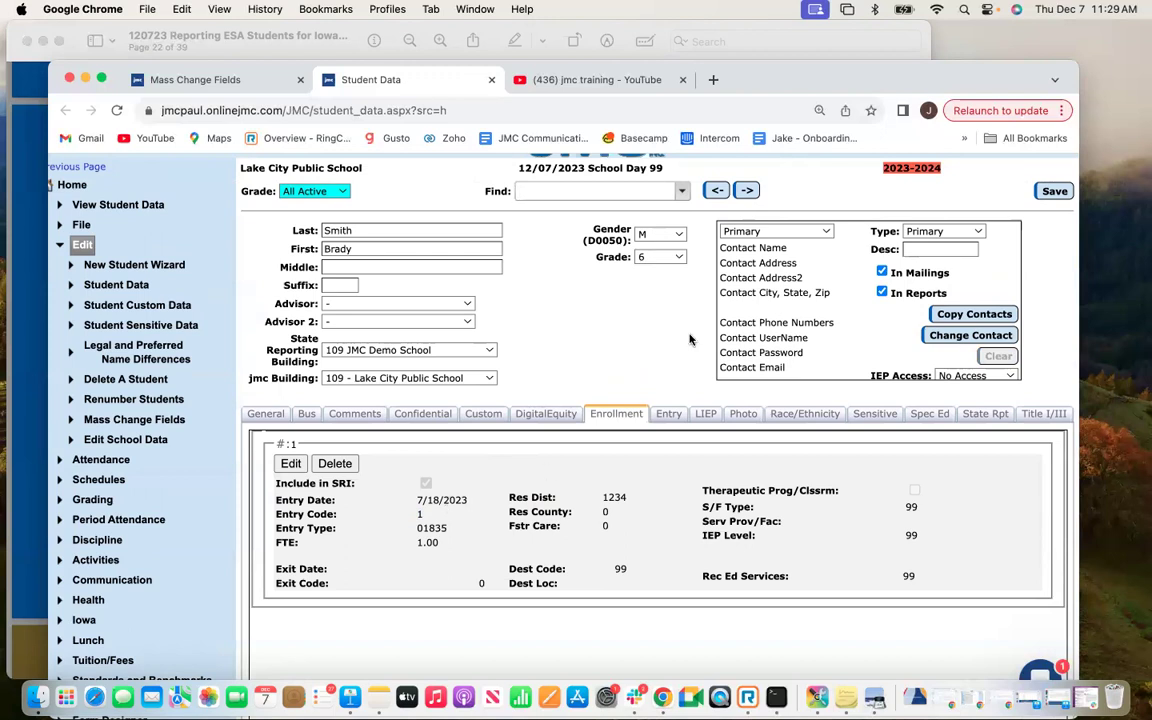
click(747, 191)
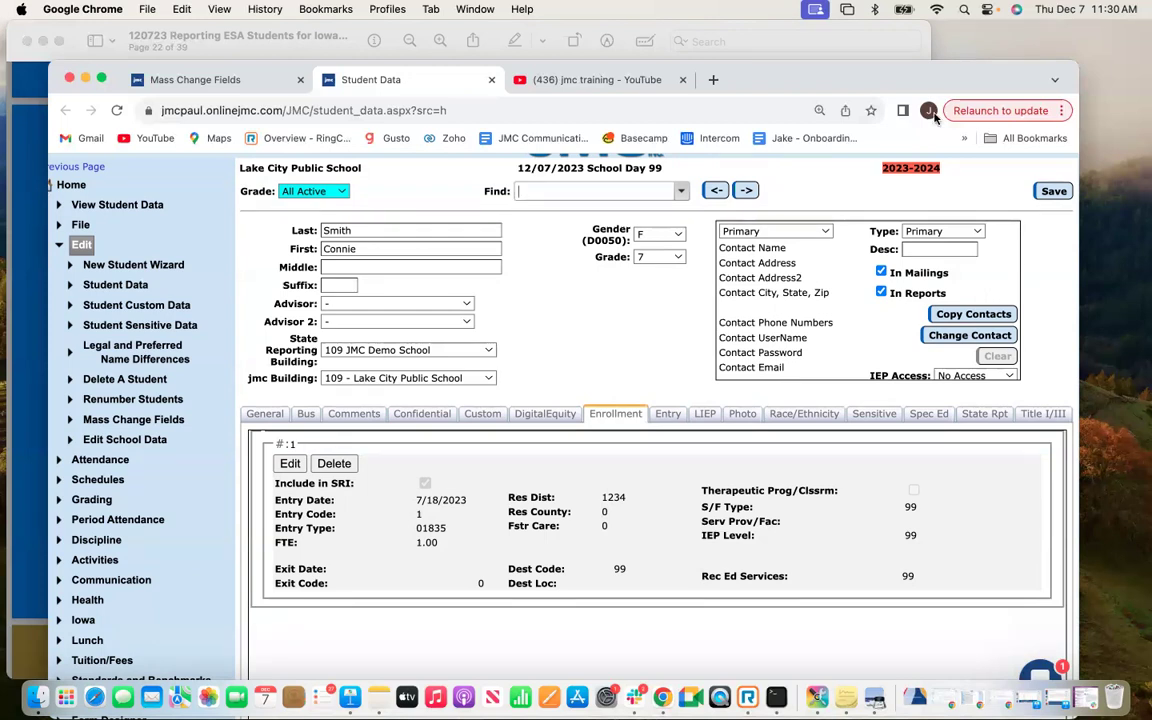
Show the ESA reporting presentation full screen and advance one page.
drag(103, 62, 174, 6)
click(65, 220)
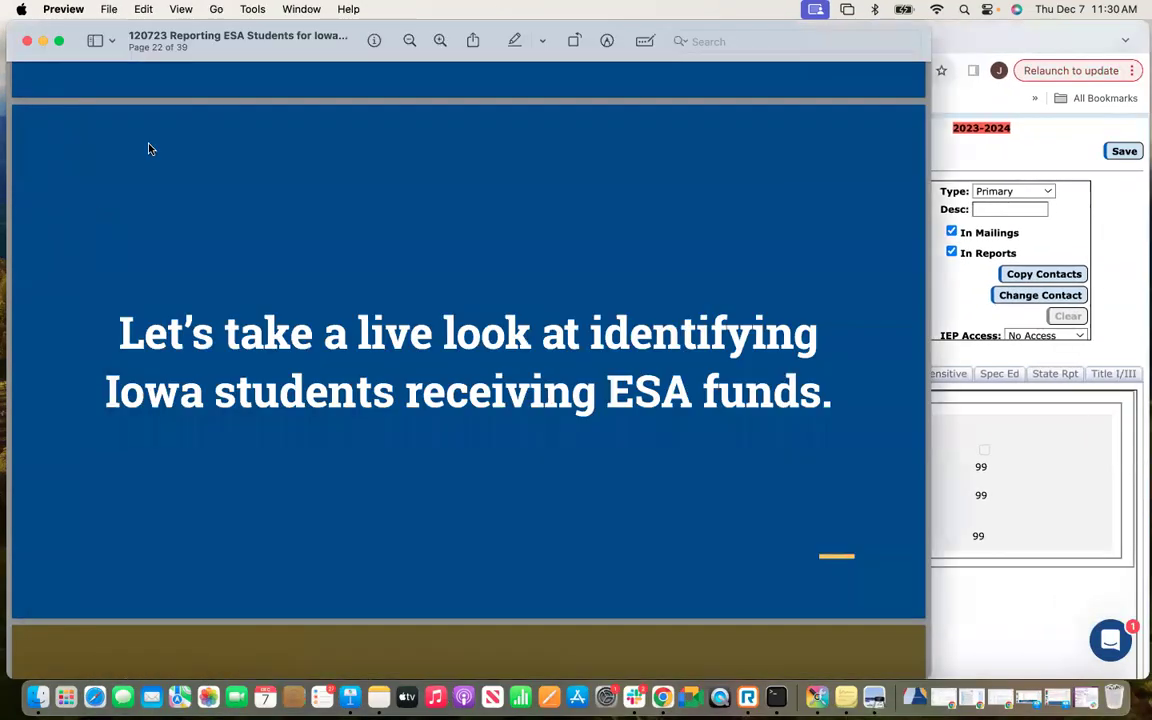
click(55, 37)
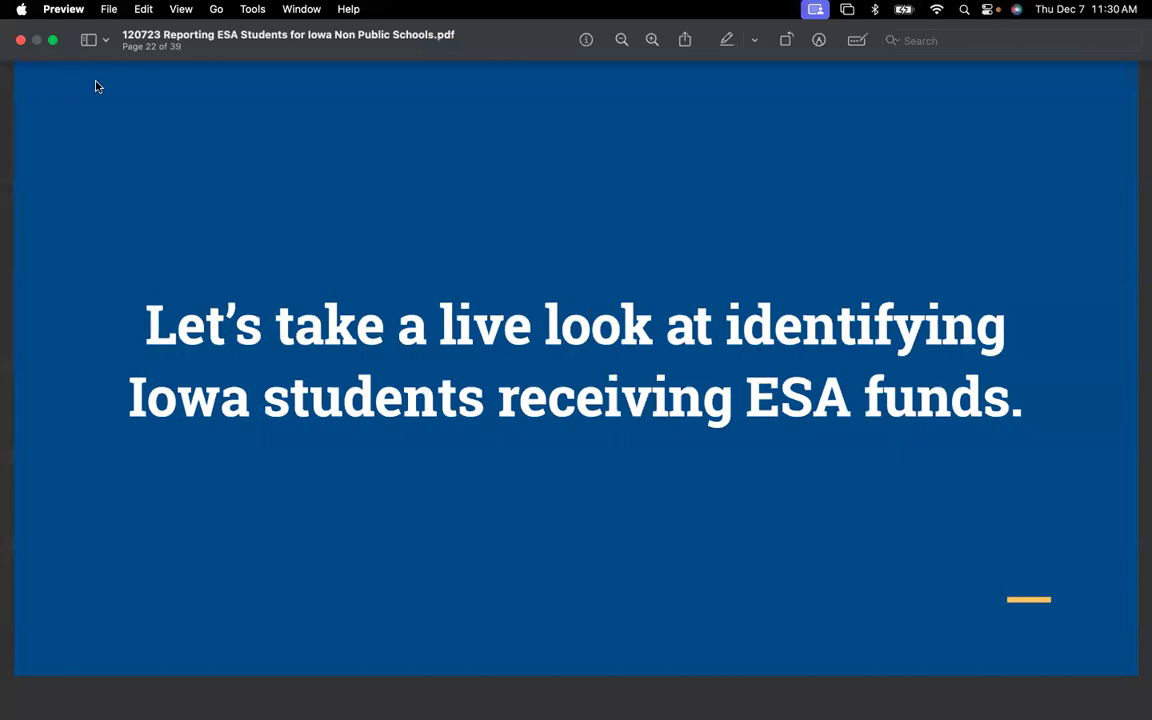
key(Down)
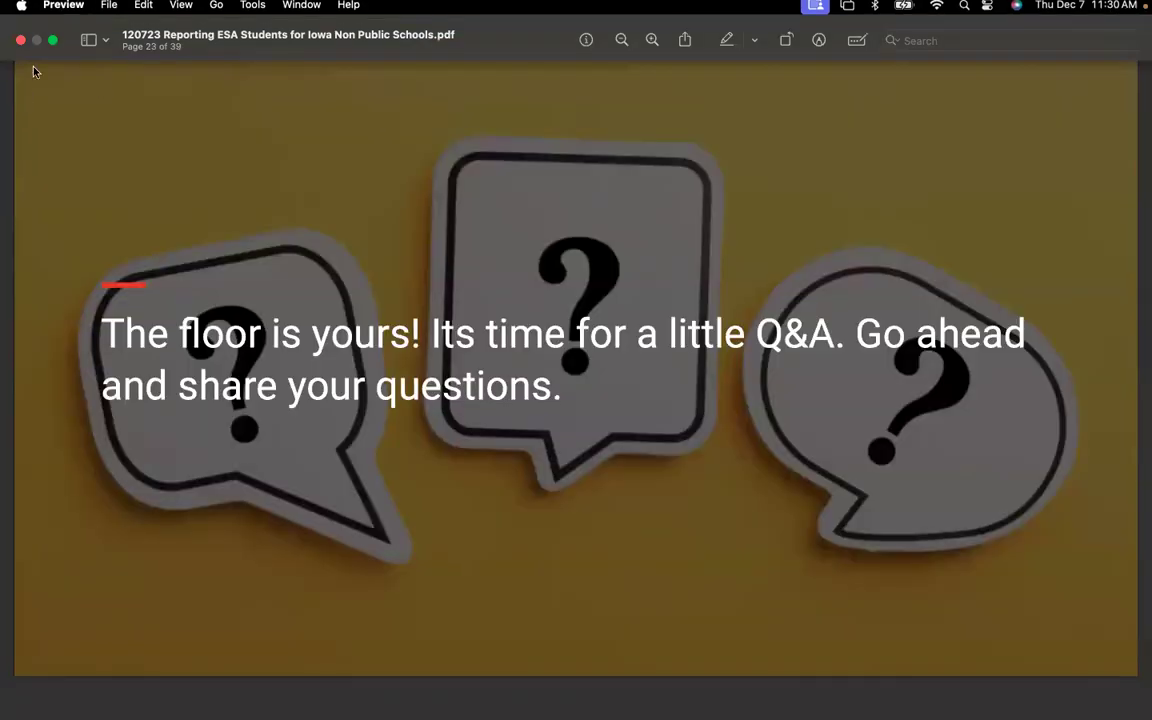
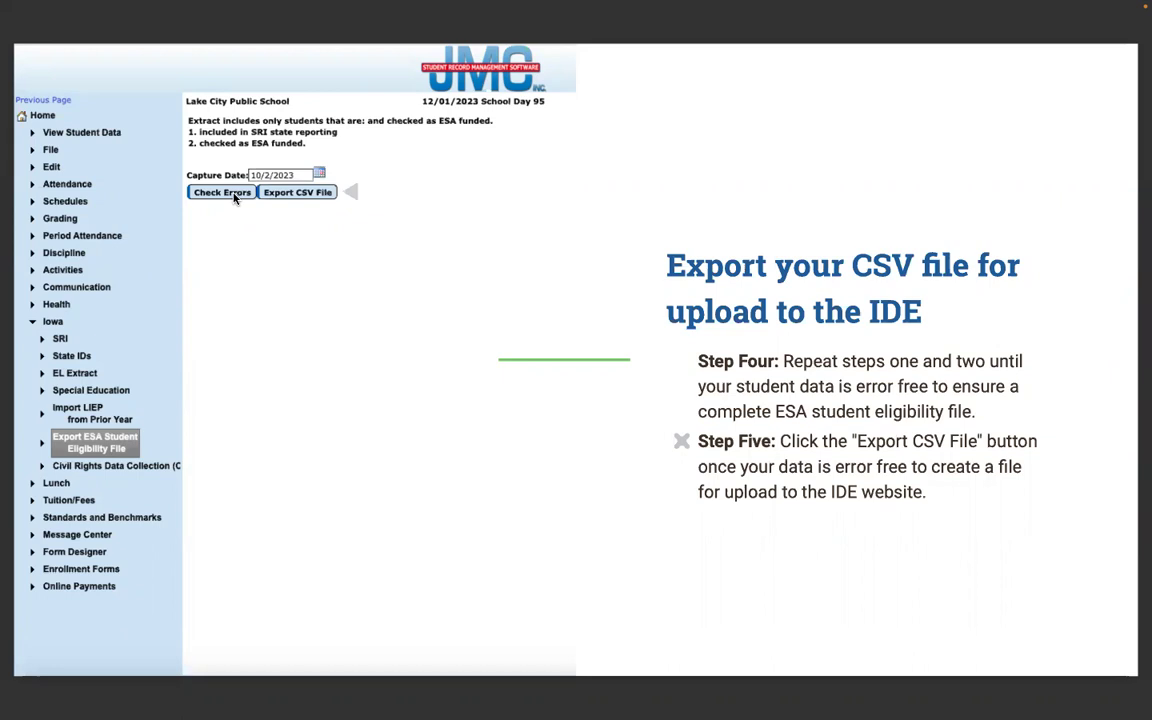
Advance to the live ESA export demo slide, exit the slideshow, and bring Chrome forward.
key(Right)
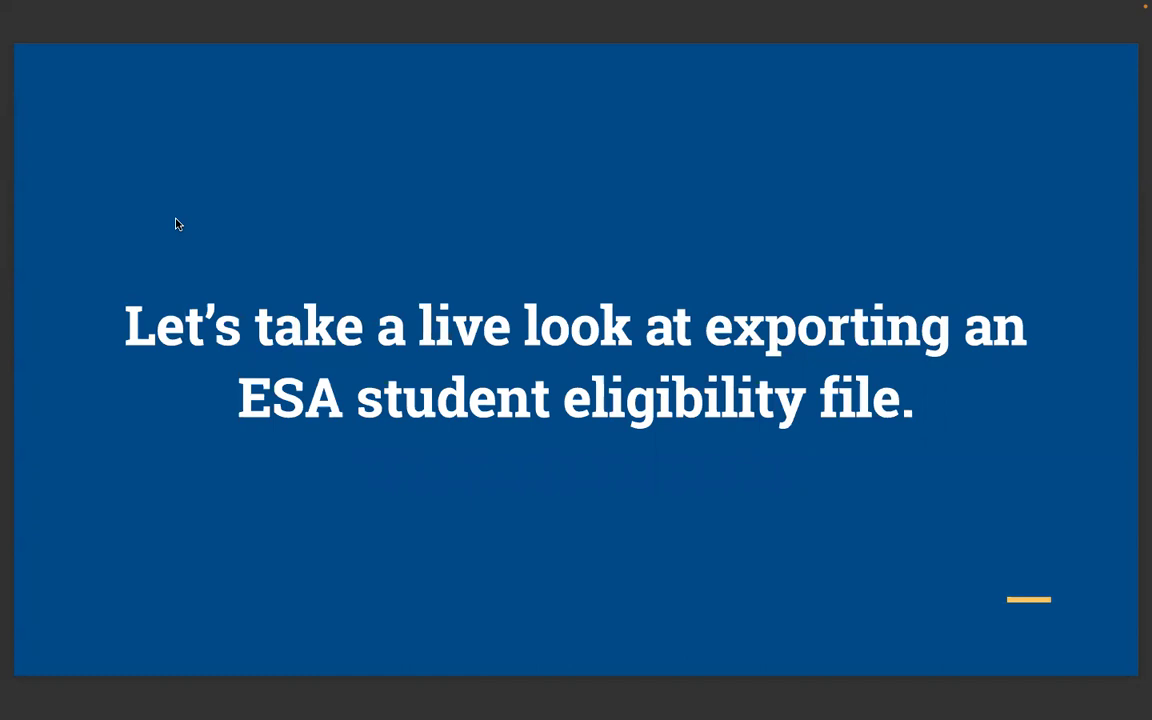
key(Escape)
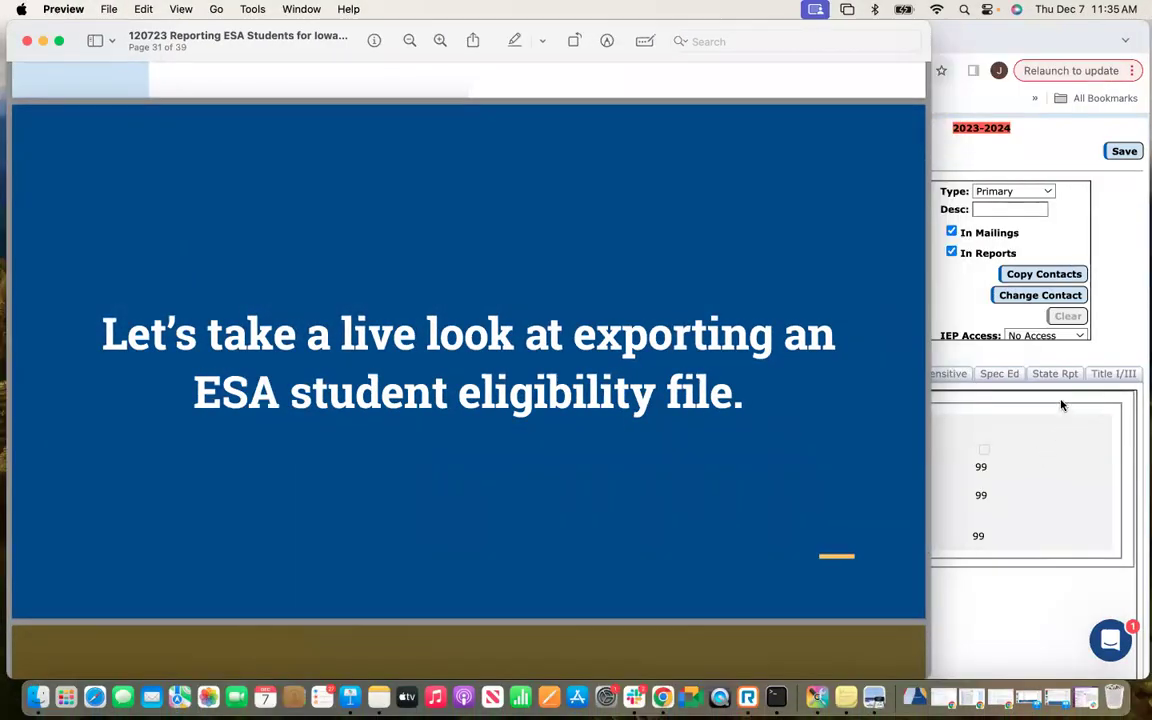
click(940, 398)
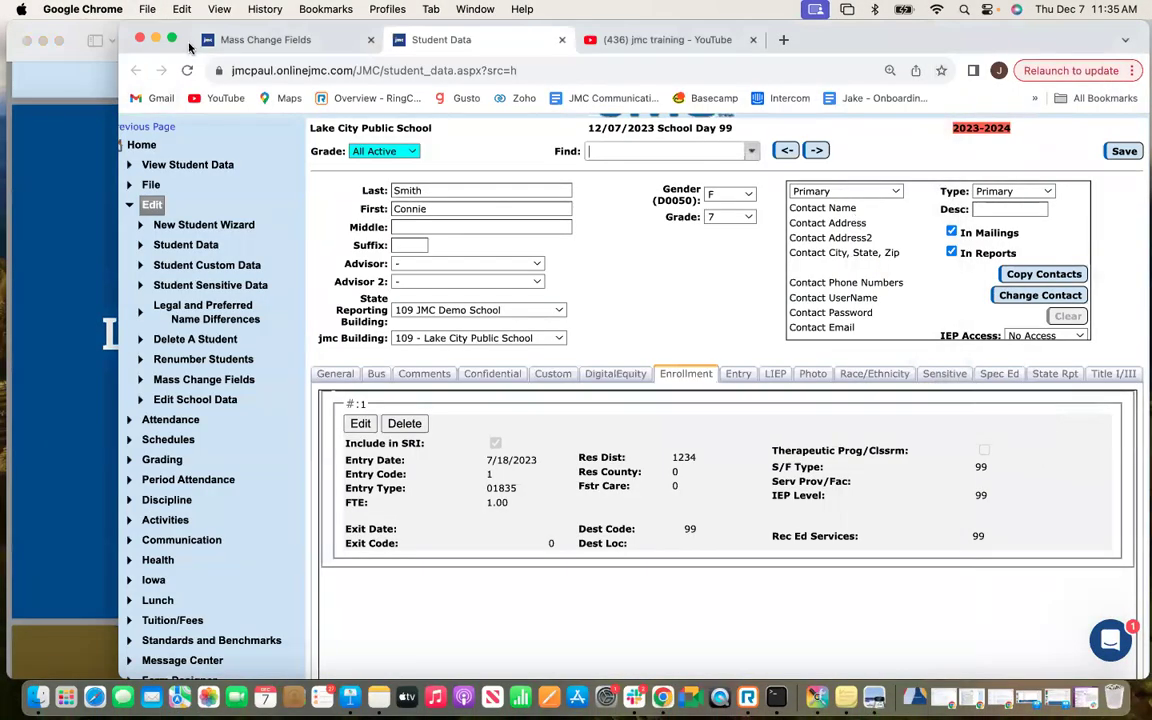
Maximize Chrome and open Iowa > Export ESA Student Eligibility File from the navigation.
click(171, 39)
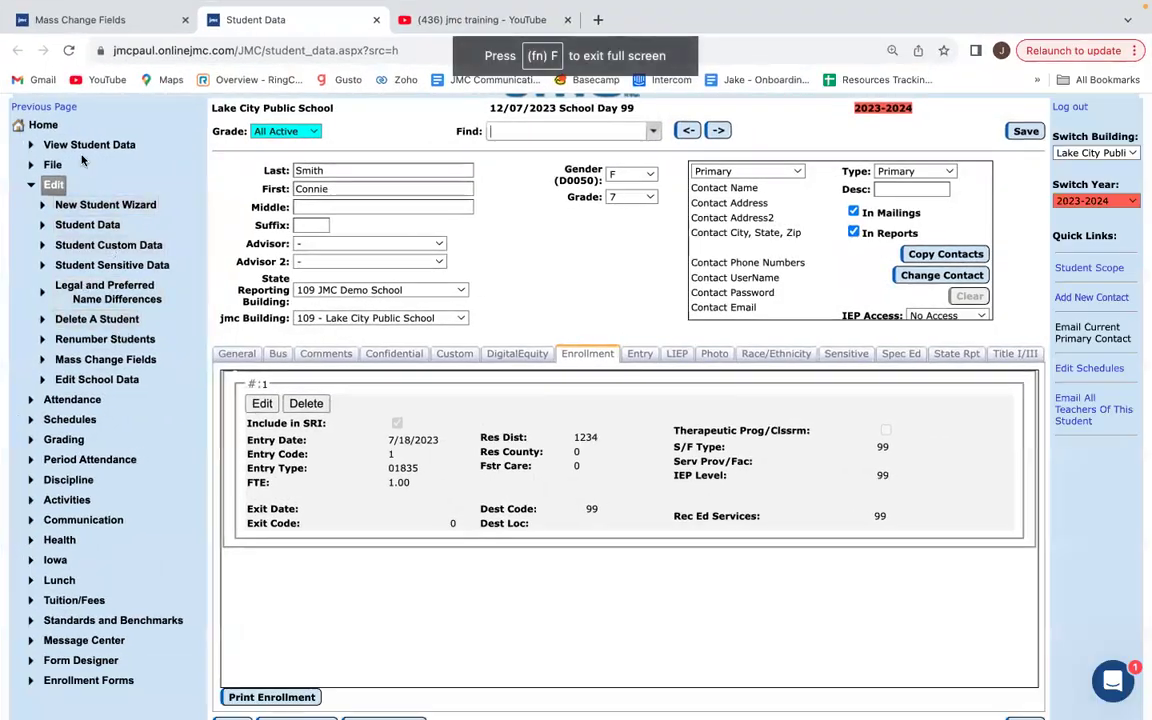
click(53, 184)
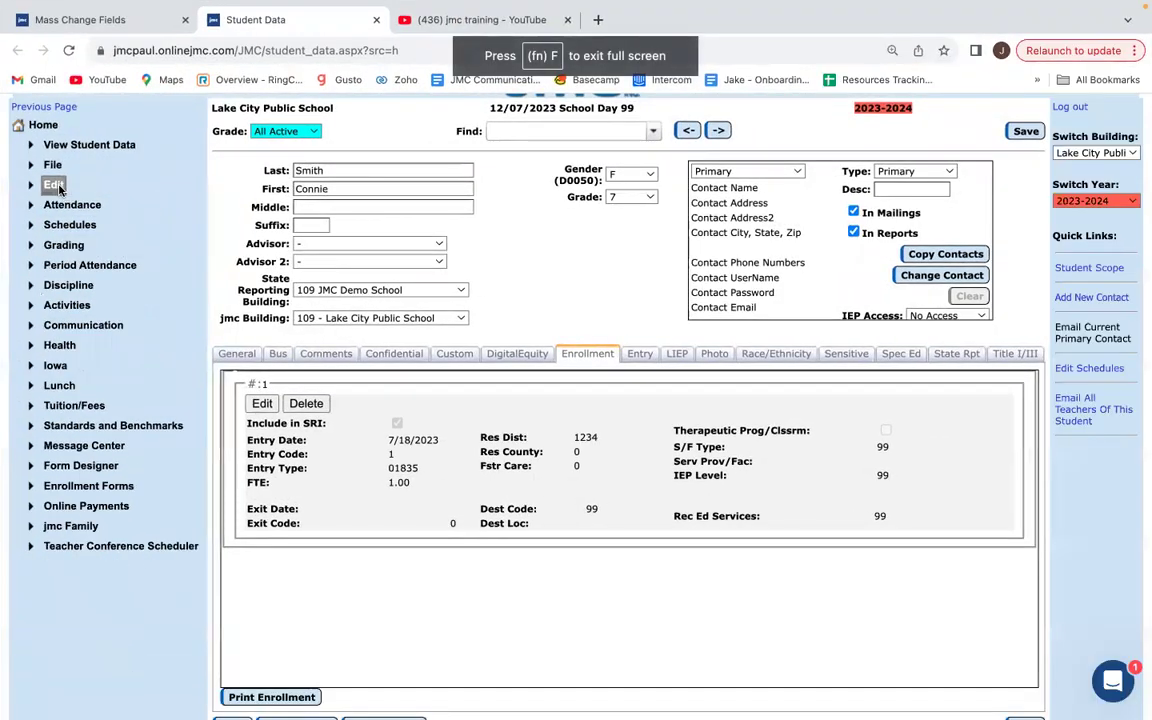
click(55, 366)
scroll(110, 335, down, 1)
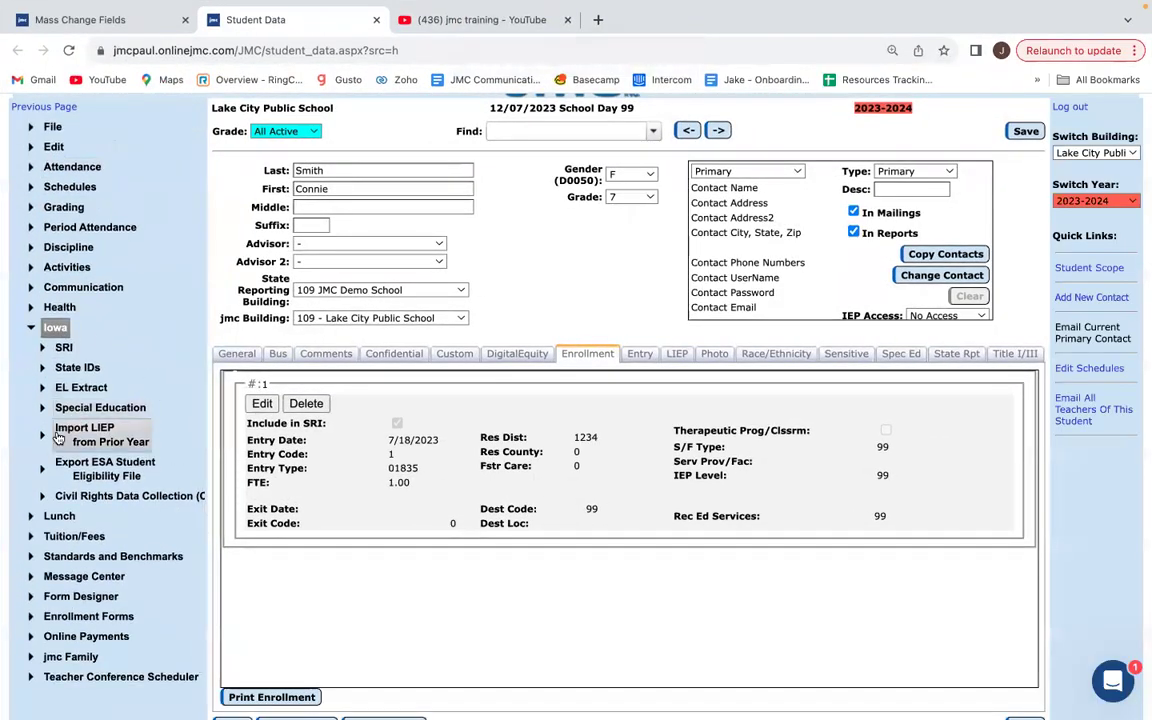
click(95, 474)
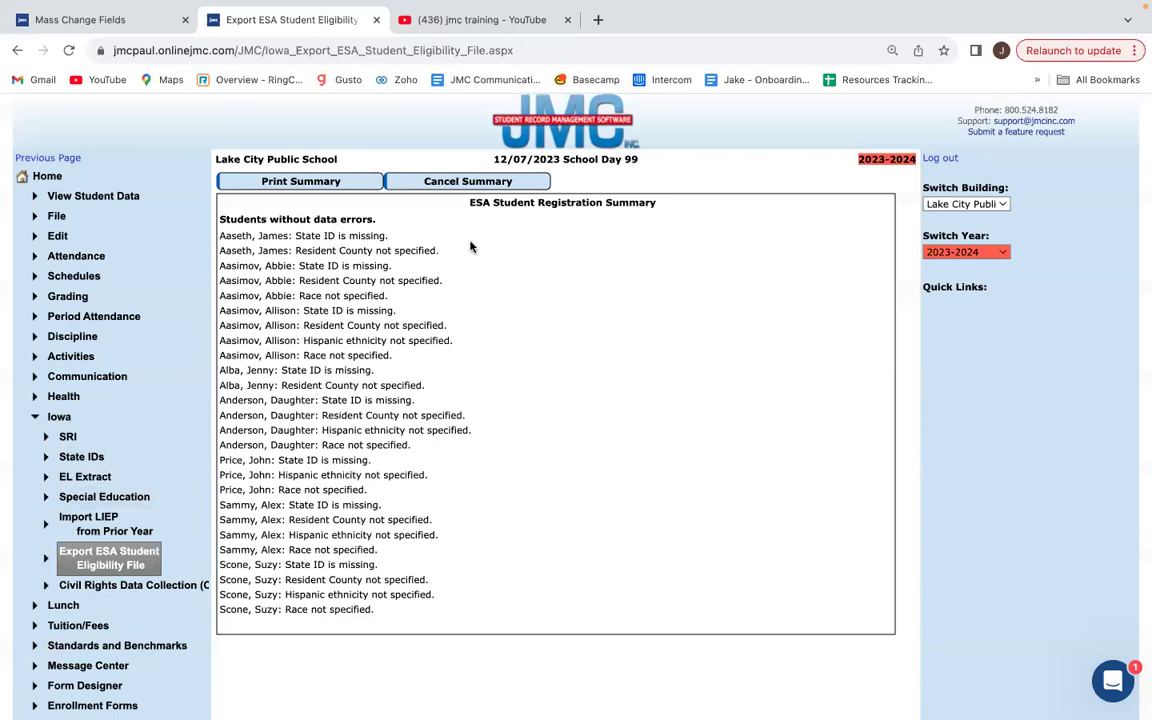
Rerun Check Errors, highlight the first missing State ID error, and open Student Data in a new tab.
click(479, 182)
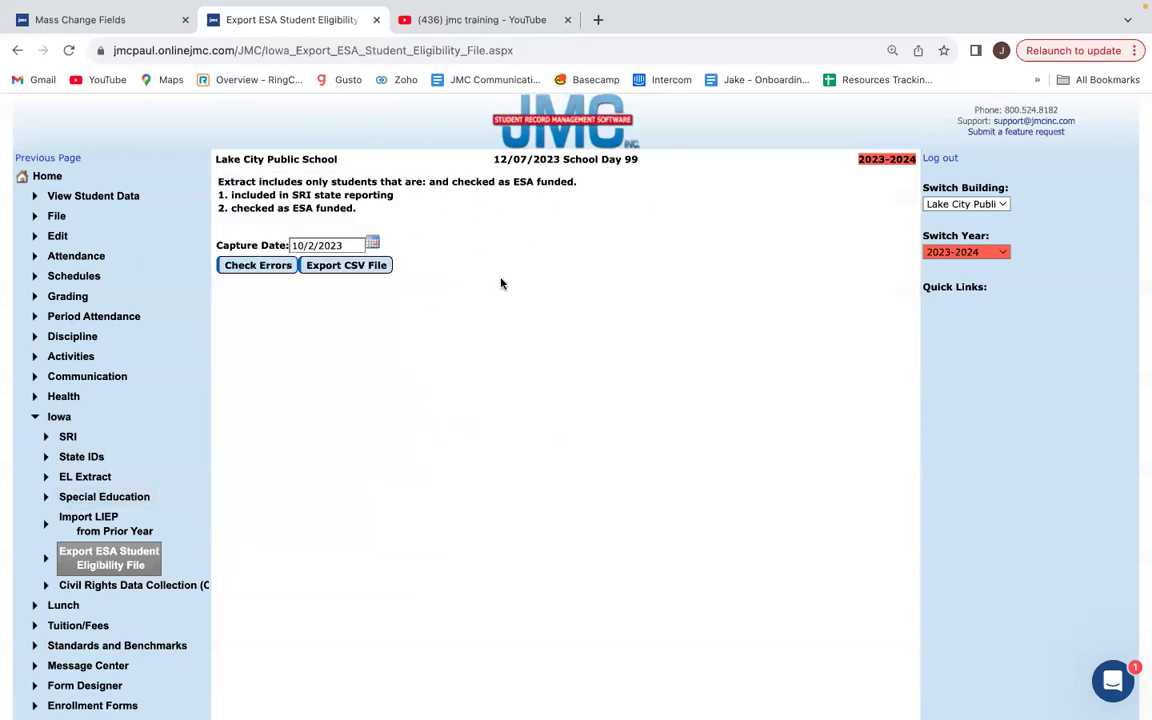
click(258, 267)
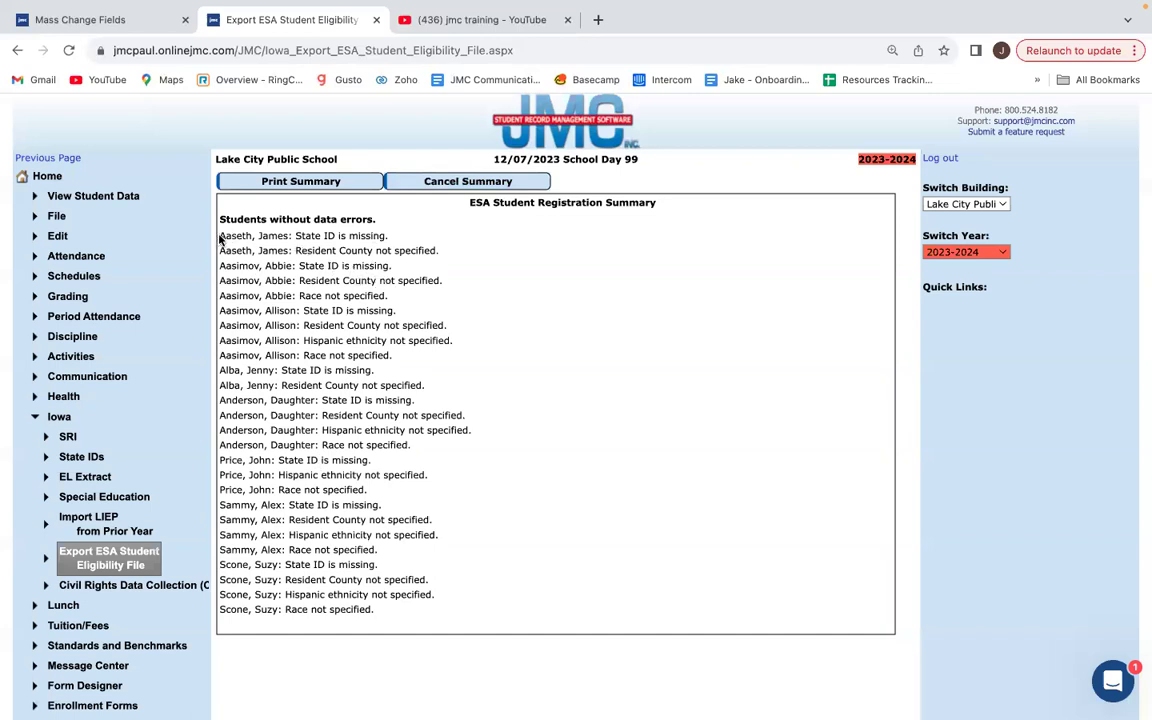
drag(219, 237, 378, 243)
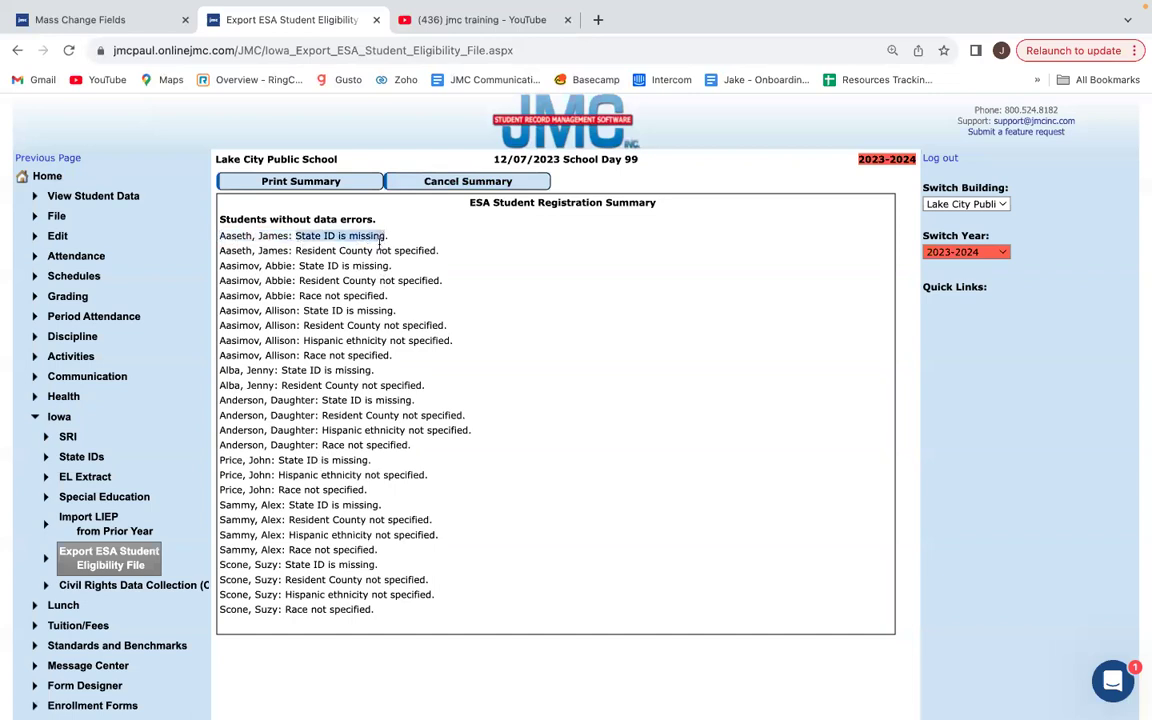
super+click(91, 199)
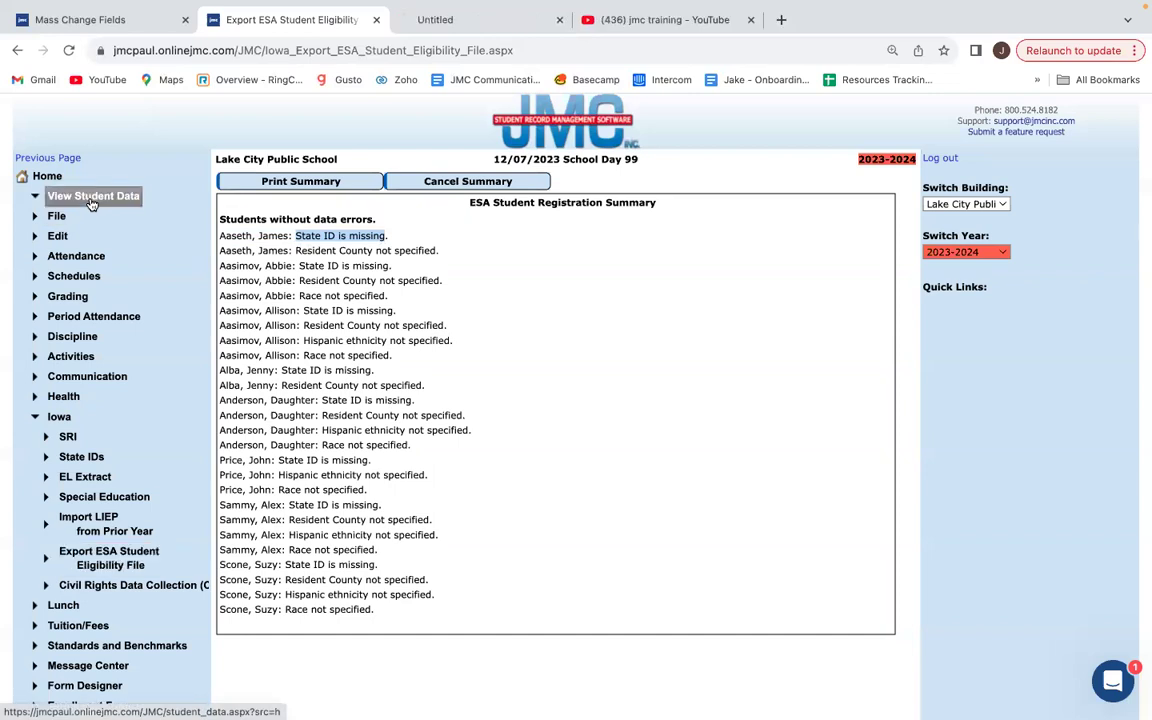
click(444, 24)
Find and load the record of the student flagged for a missing State ID.
click(521, 181)
text(aa)
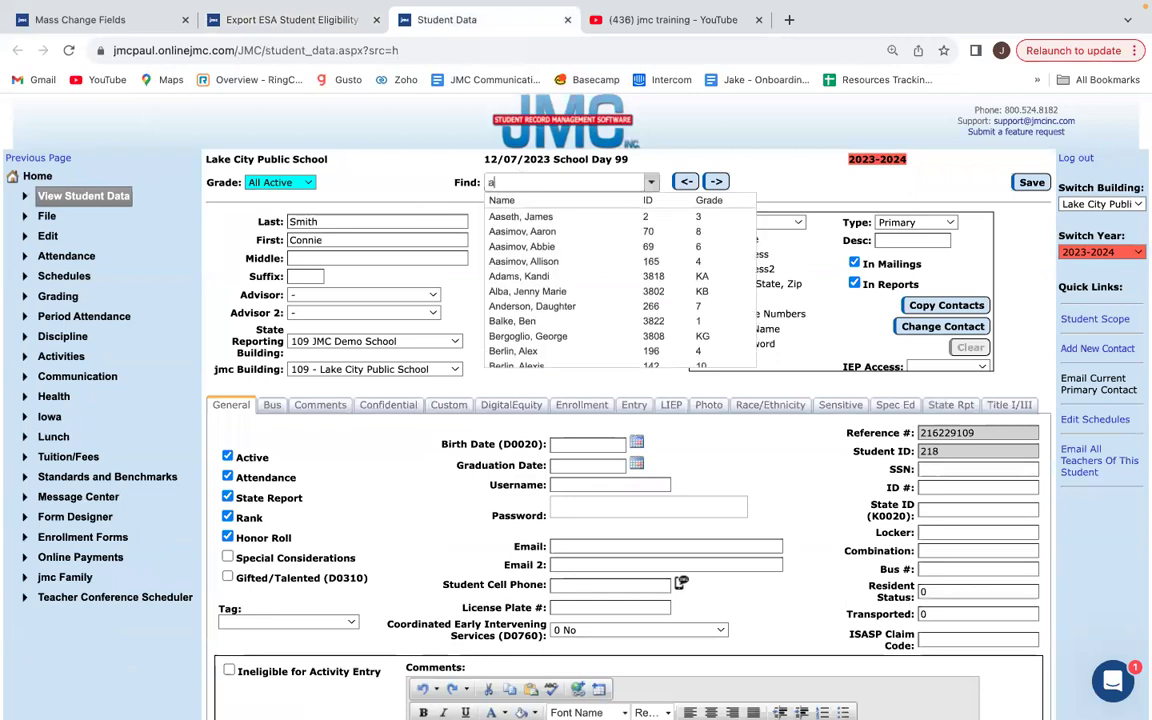
click(530, 217)
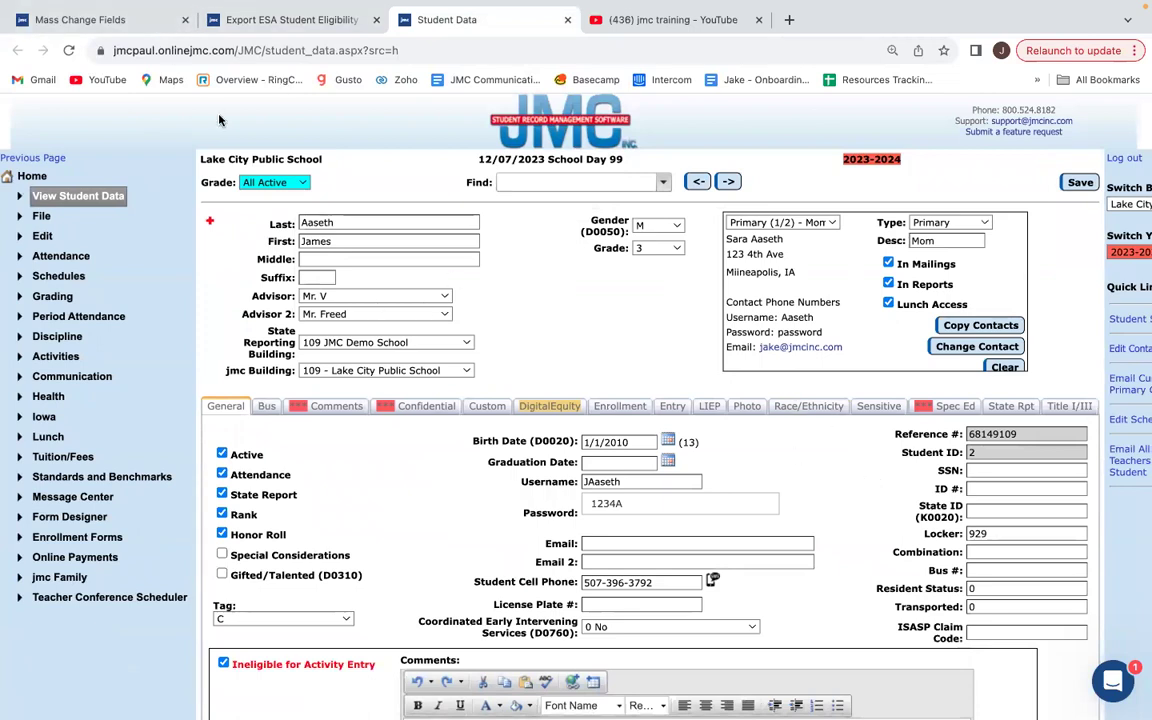
click(307, 21)
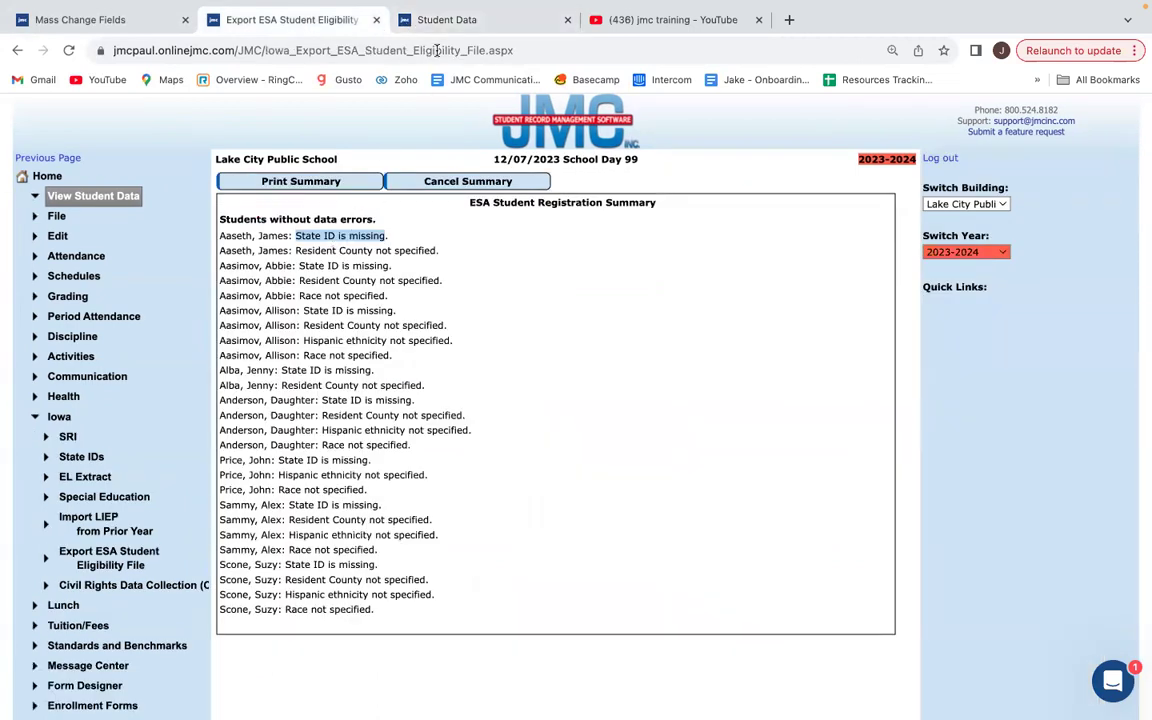
click(395, 22)
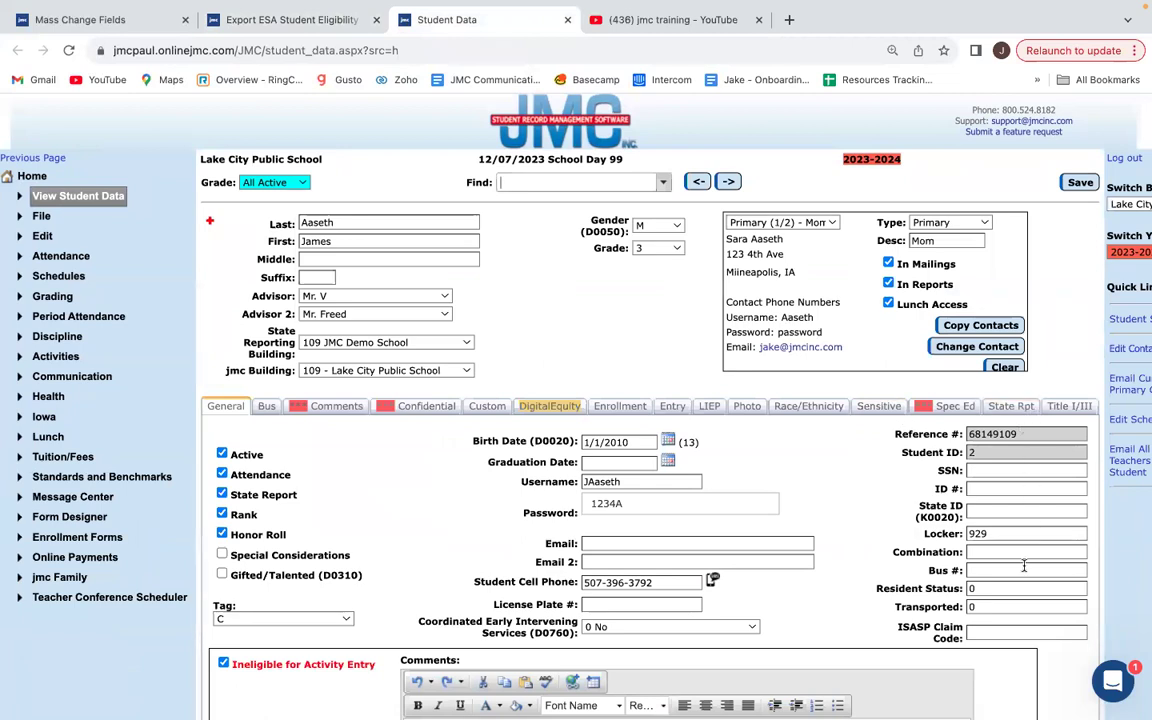
Enter a 10-digit State ID in K0020 and save the student's record.
click(978, 510)
text(654321)
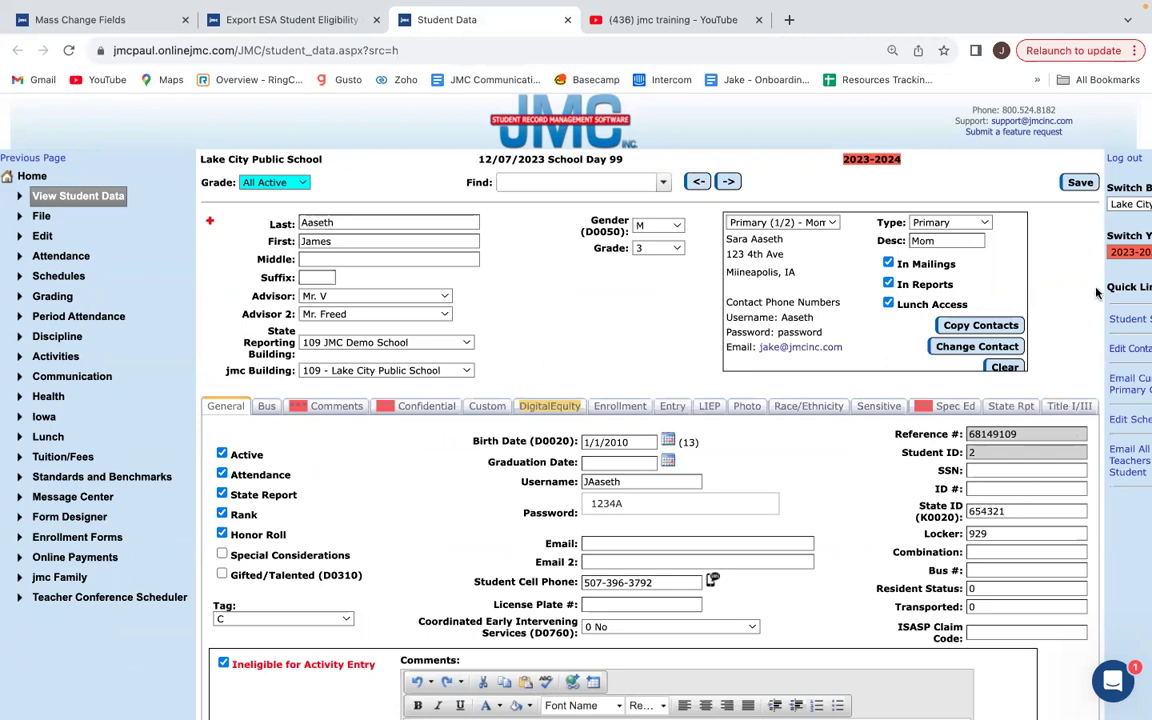
click(1079, 187)
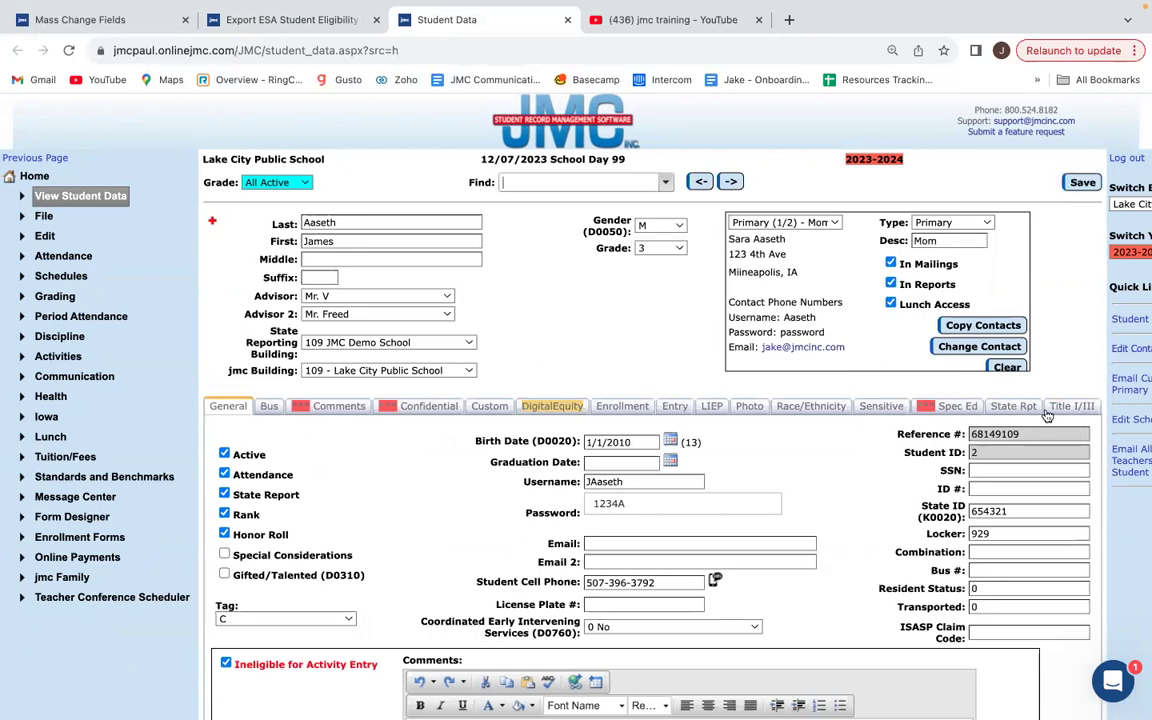
click(1010, 513)
text(2345)
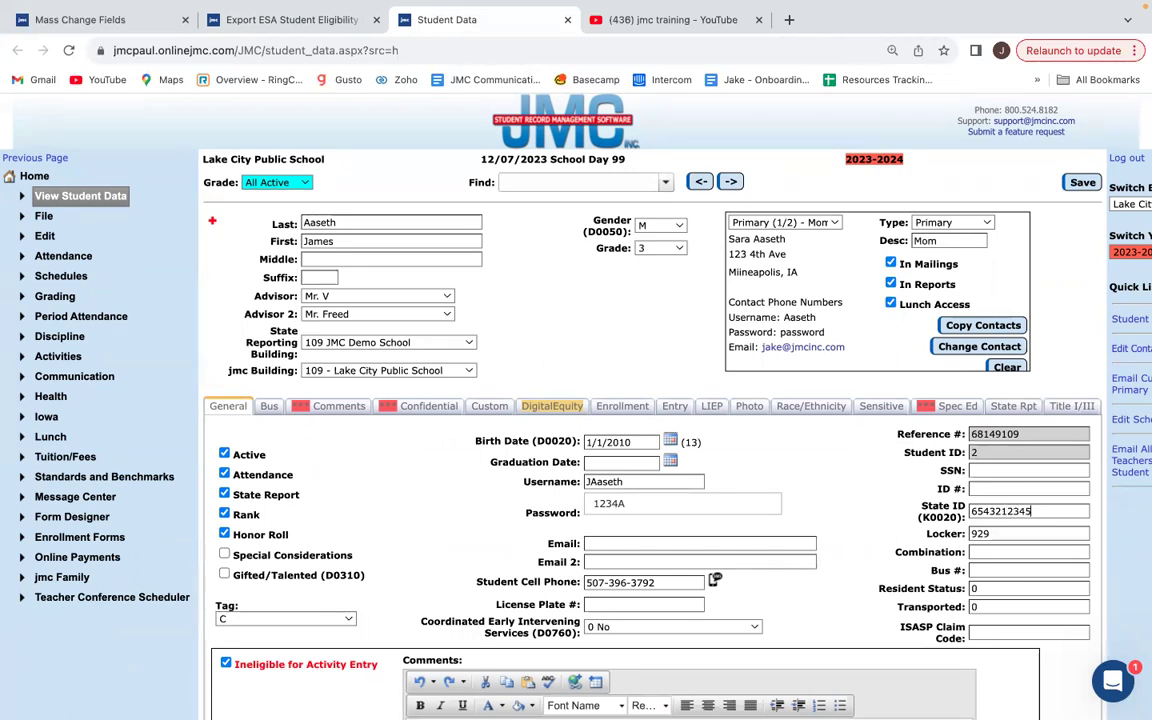
click(1091, 187)
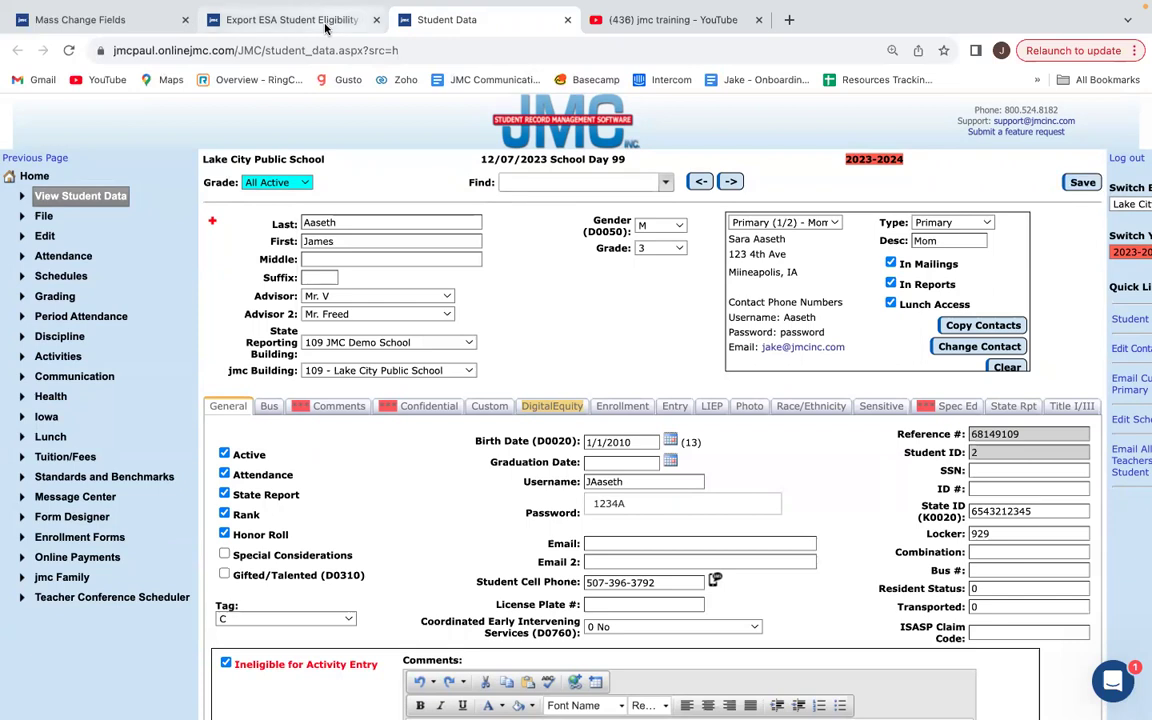
click(325, 22)
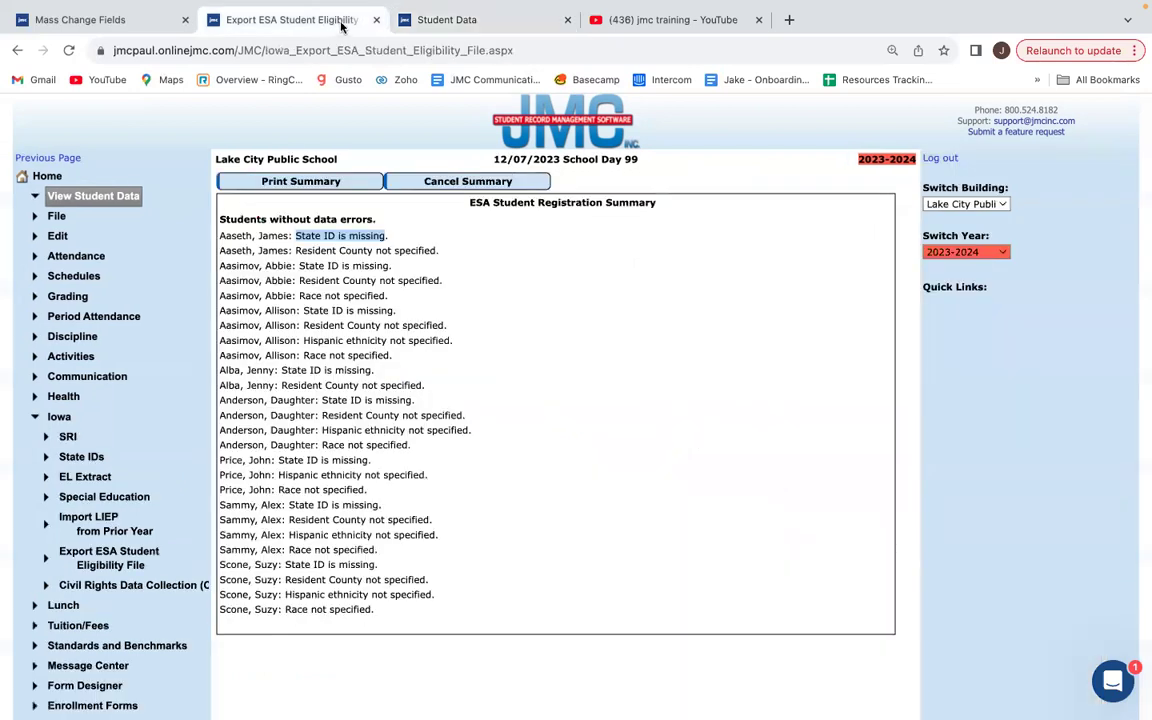
Highlight the first student's State ID and resident county errors, then return to their record.
click(397, 245)
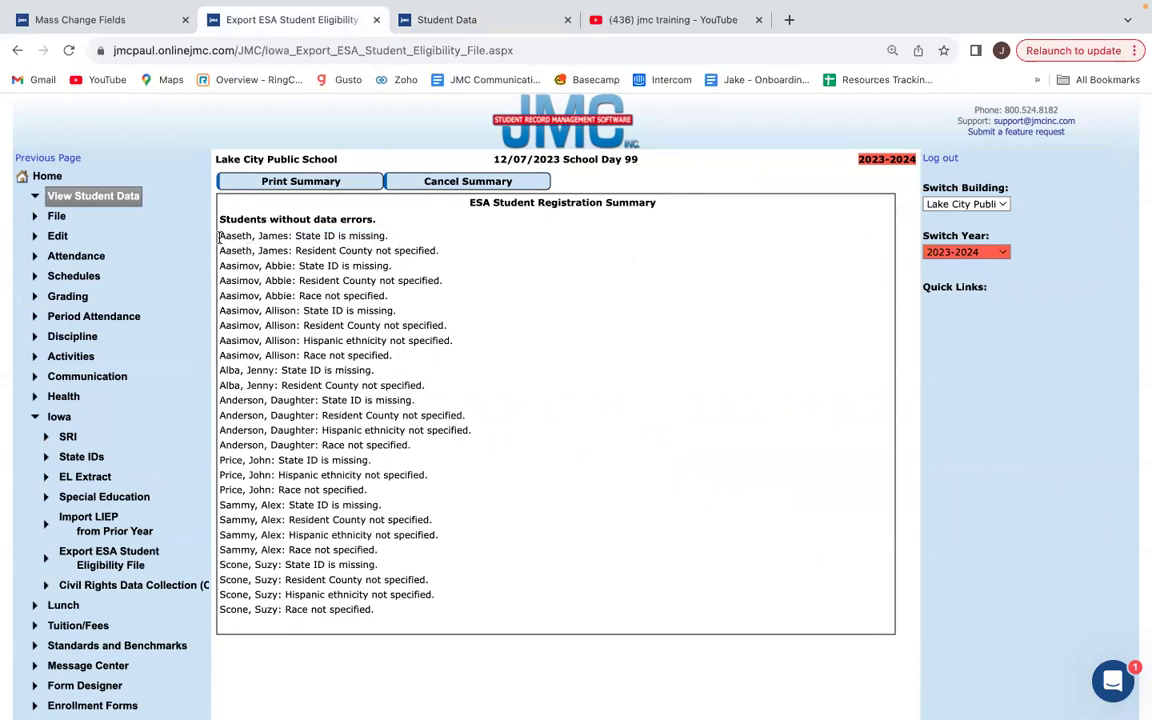
drag(219, 237, 441, 252)
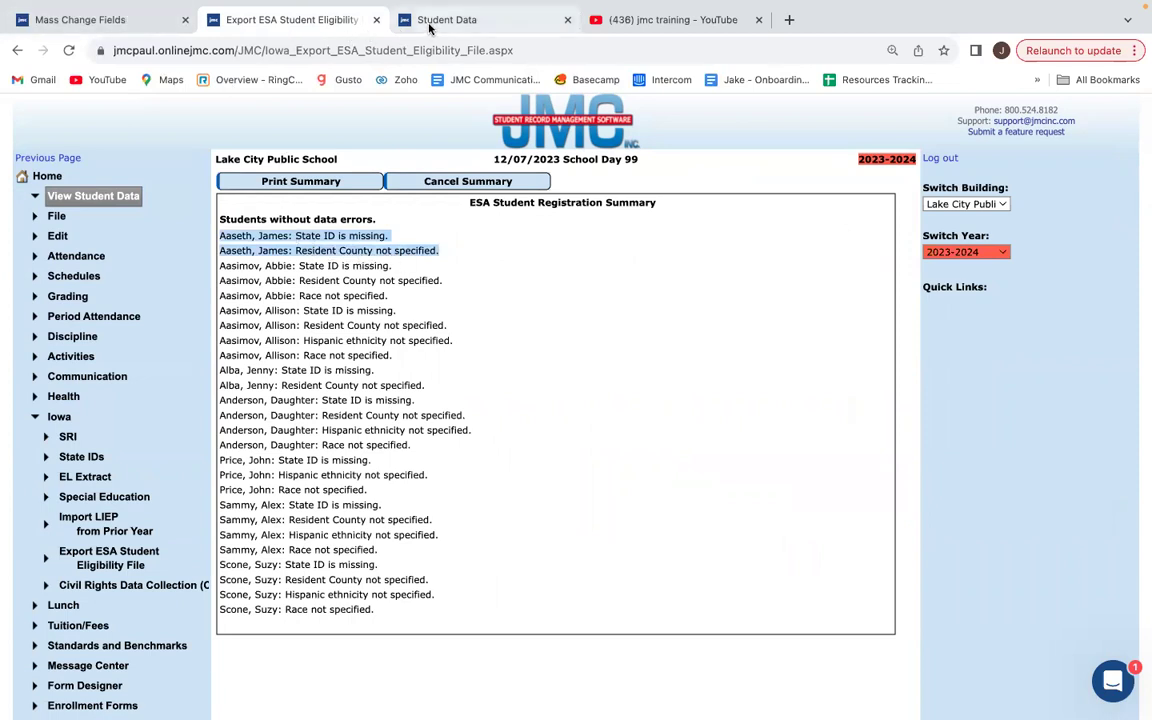
click(498, 22)
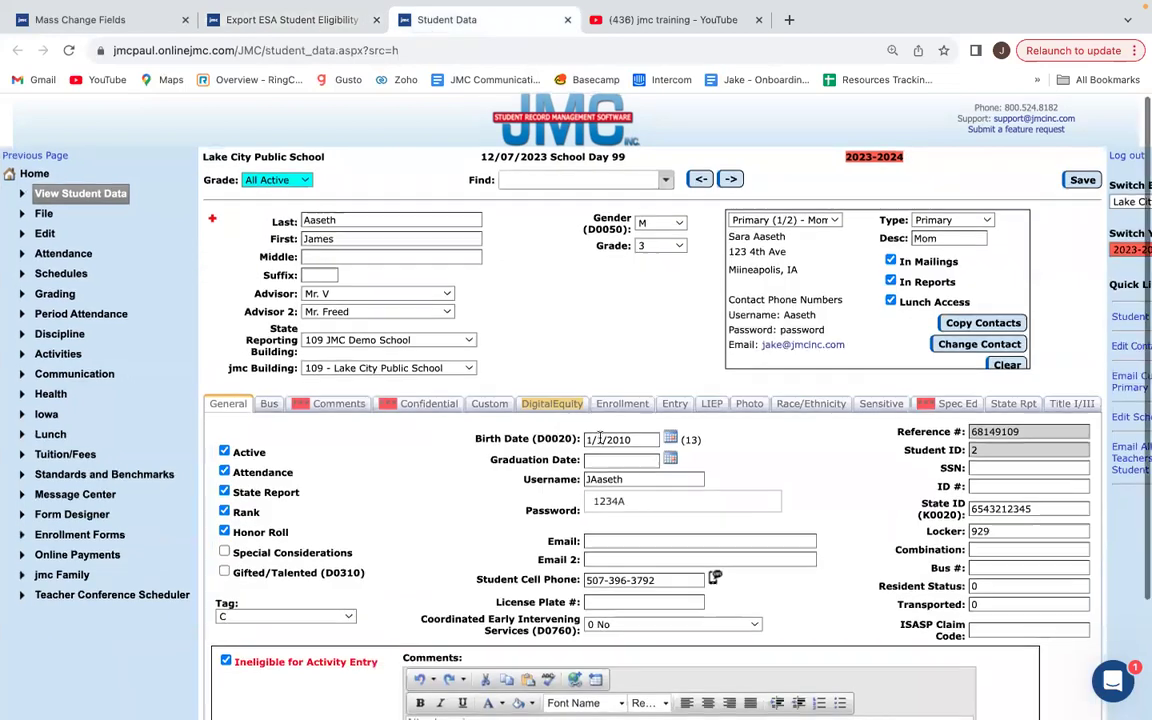
scroll(600, 400, down, 1)
Set Res County to 85 on the student's enrollment record and update it.
click(623, 374)
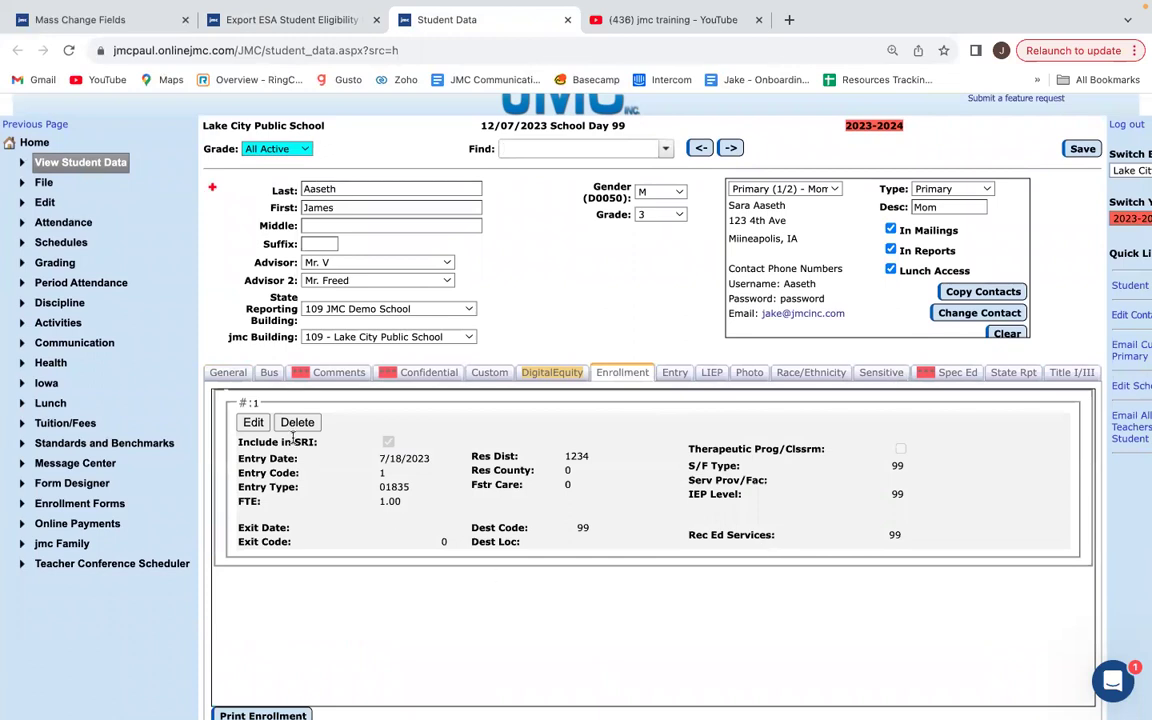
click(243, 425)
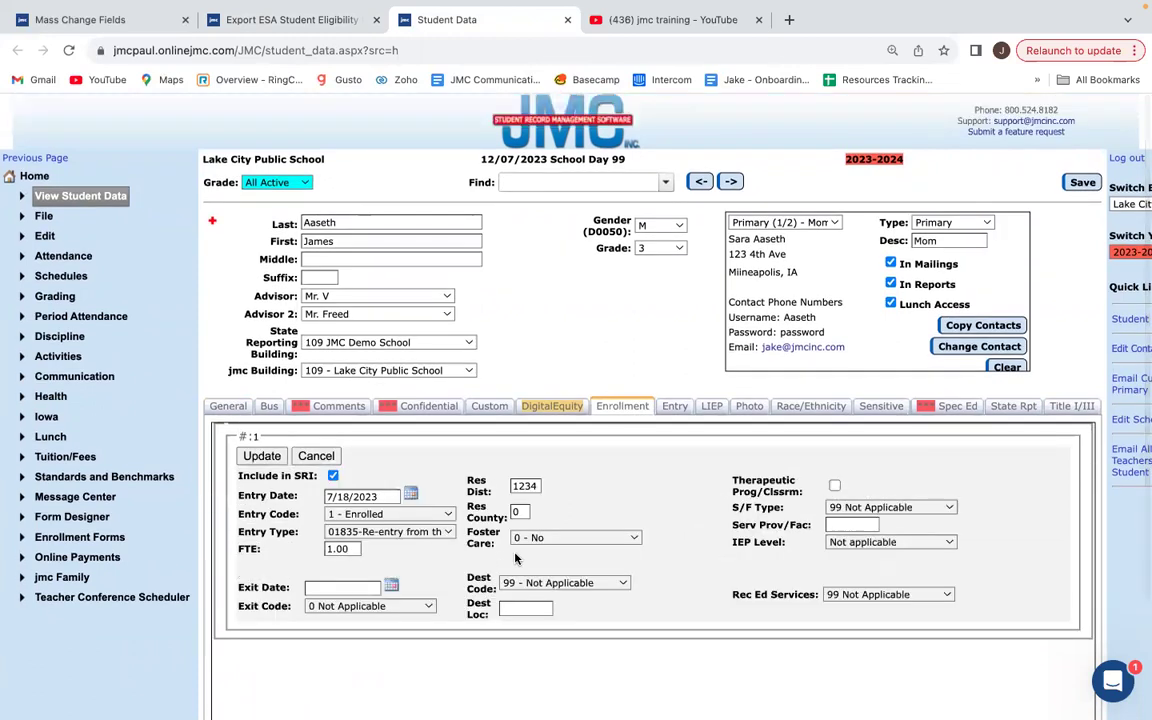
click(516, 511)
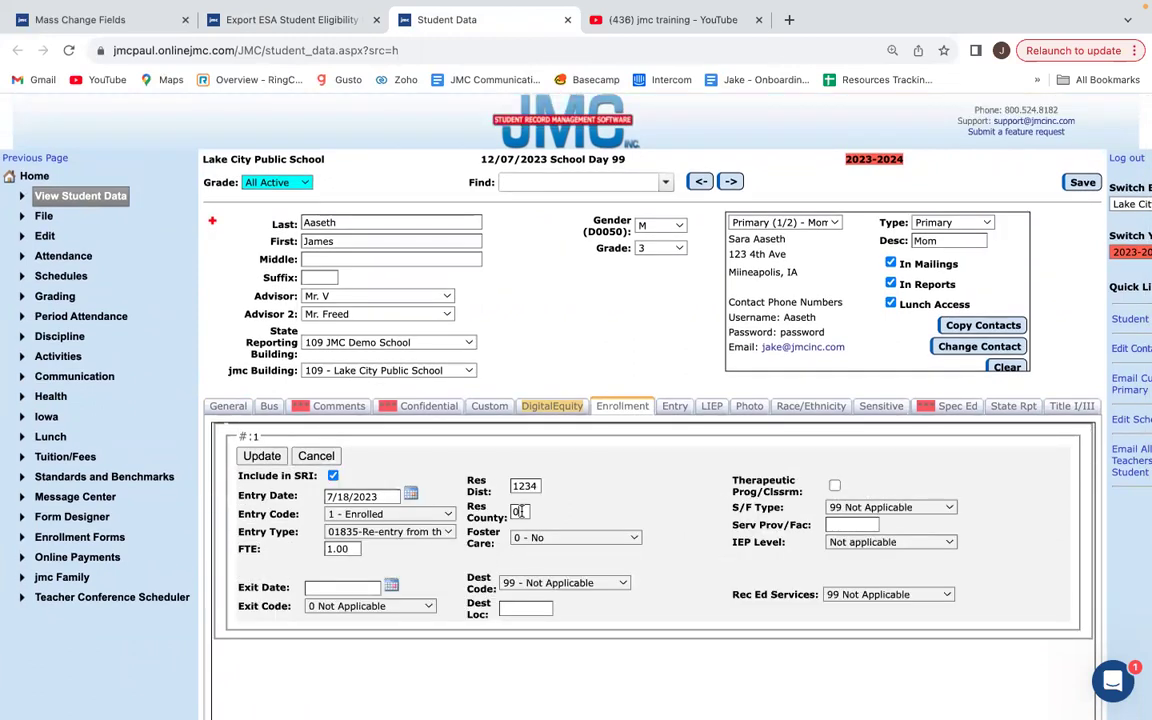
text(85)
click(262, 457)
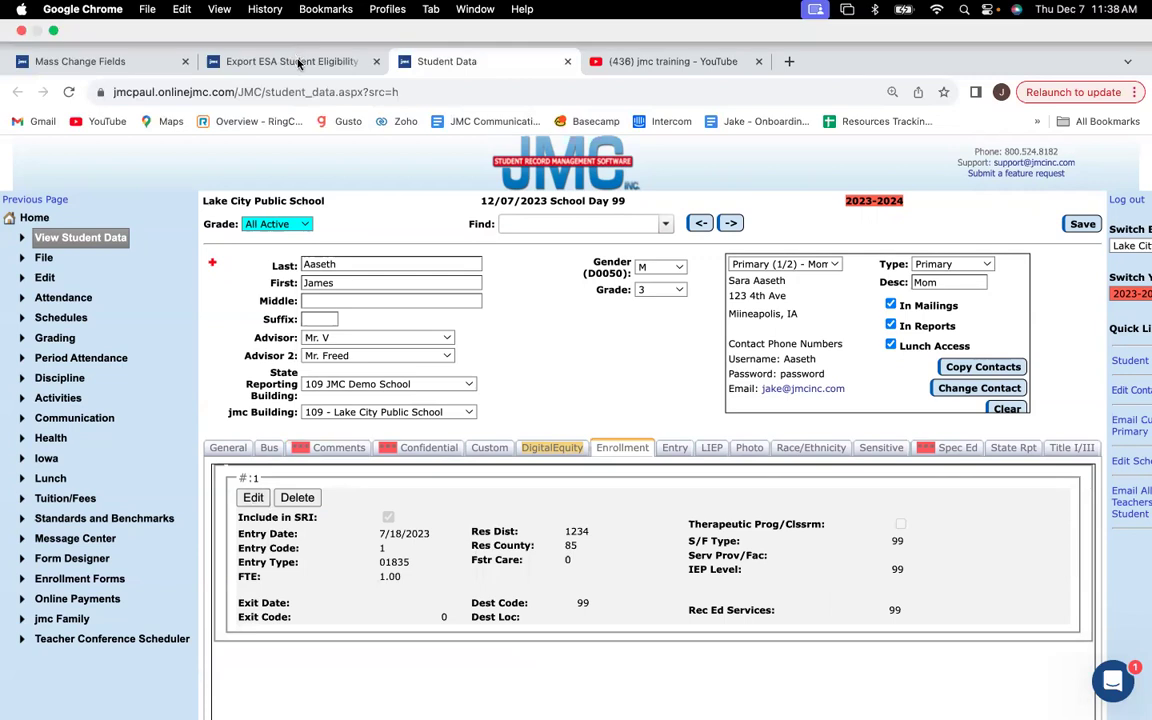
click(290, 19)
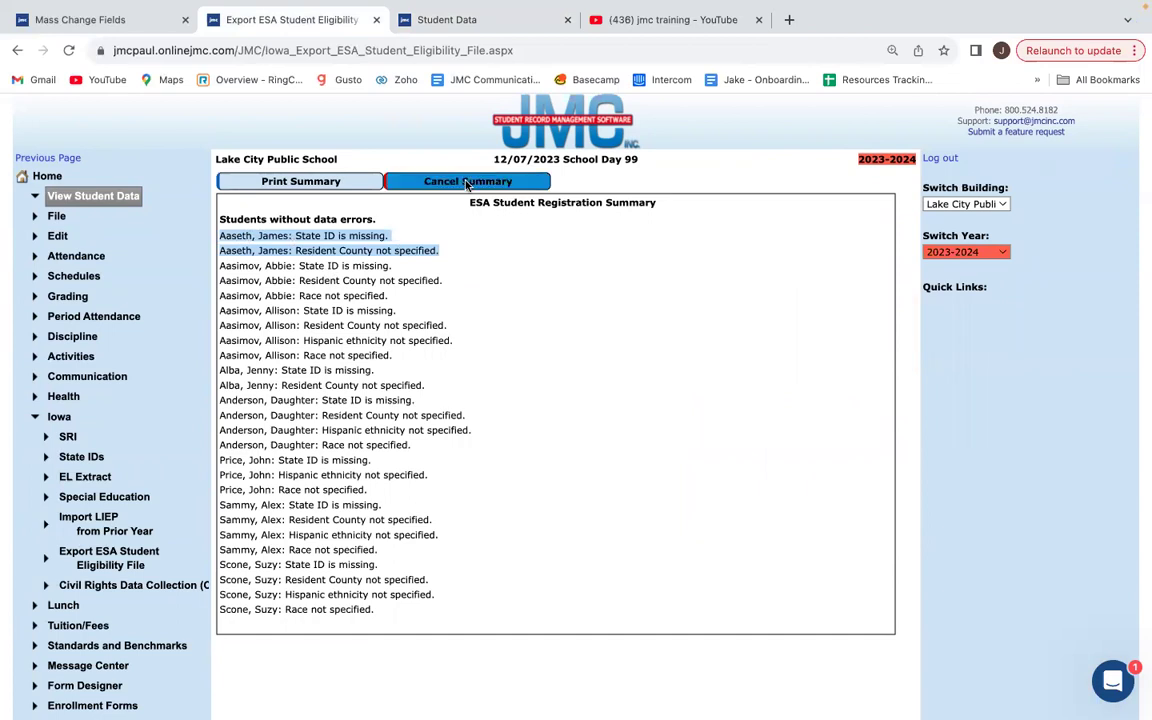
Rerun Check Errors twice to confirm the student's errors cleared, ending on the export form.
click(422, 181)
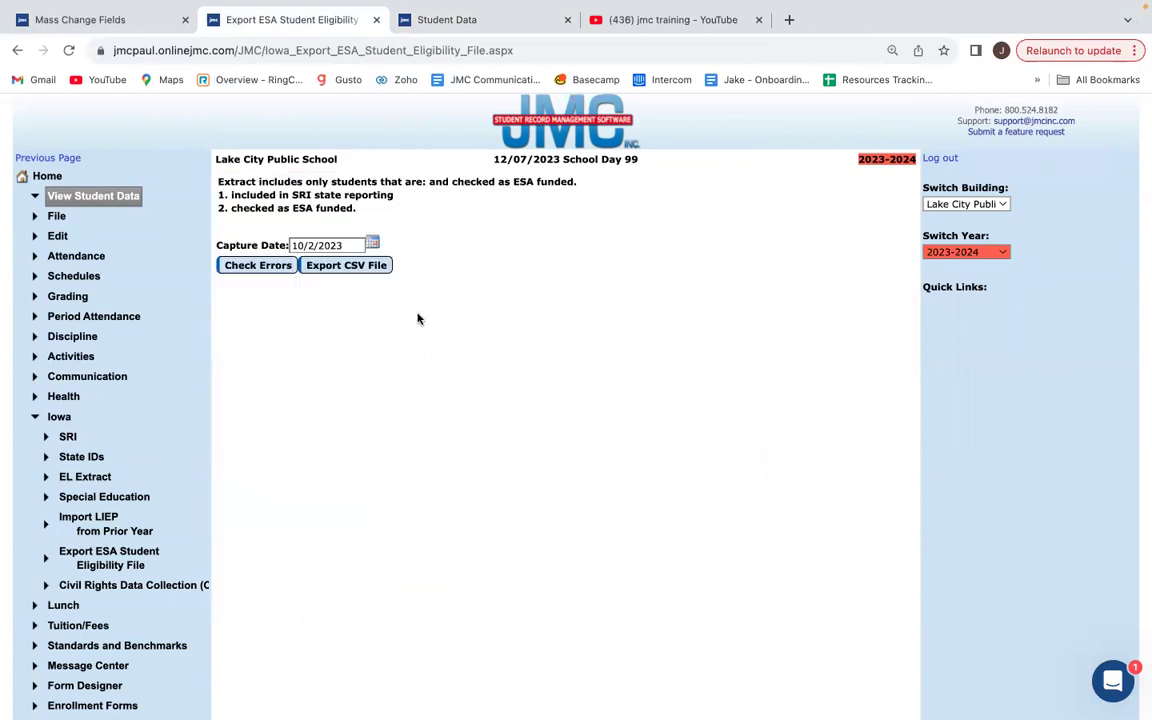
click(252, 265)
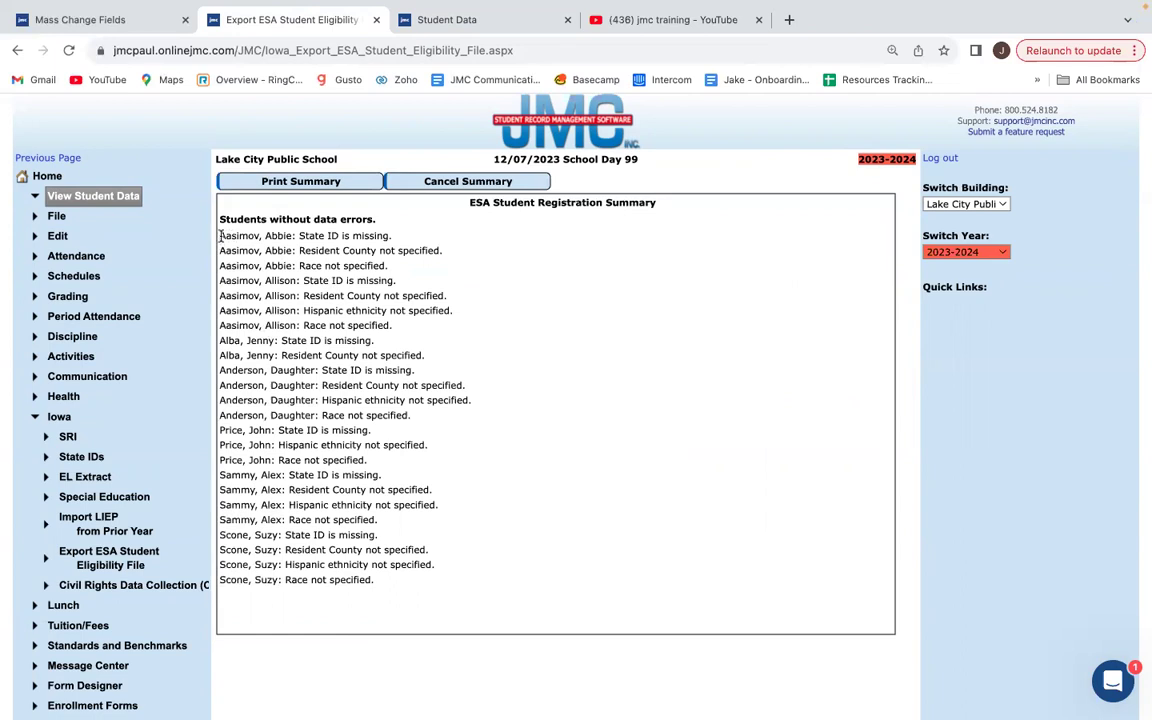
drag(219, 236, 276, 278)
click(297, 247)
click(453, 182)
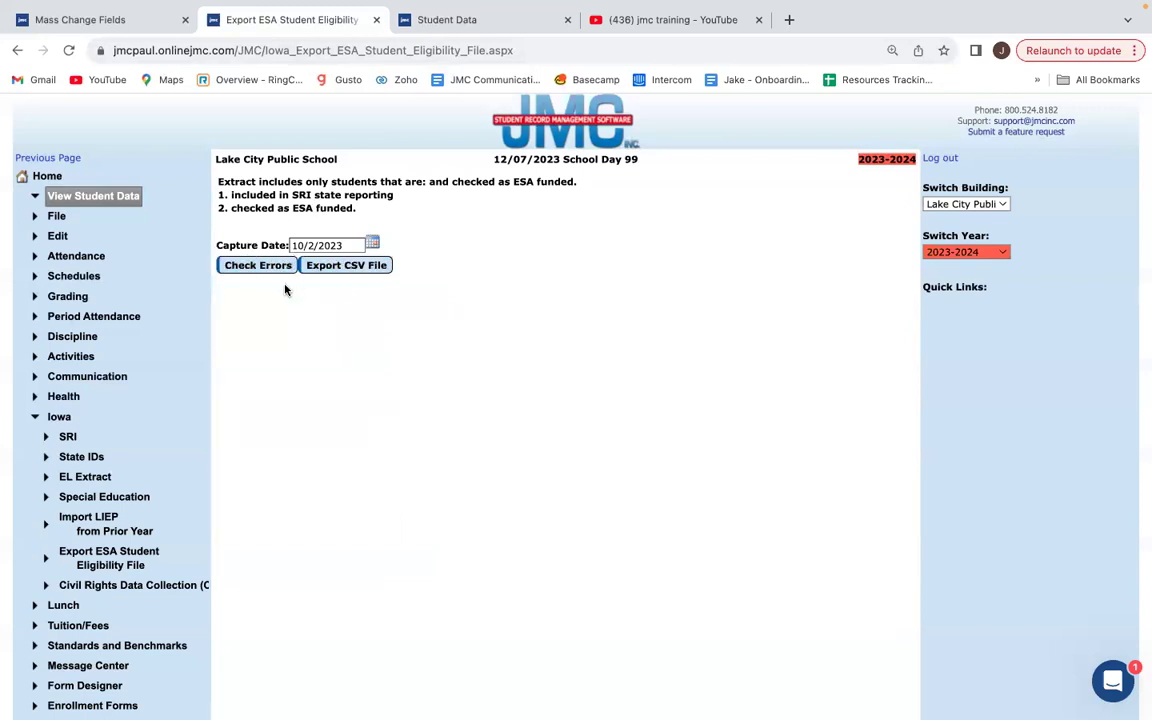
click(262, 266)
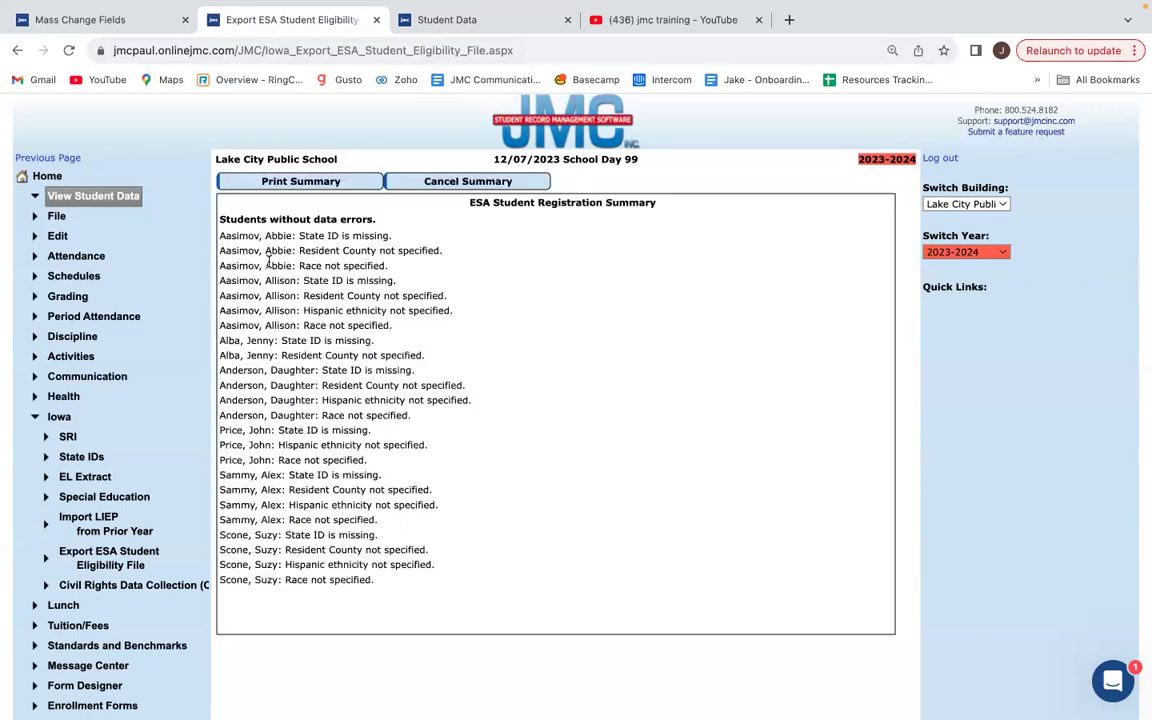
click(450, 180)
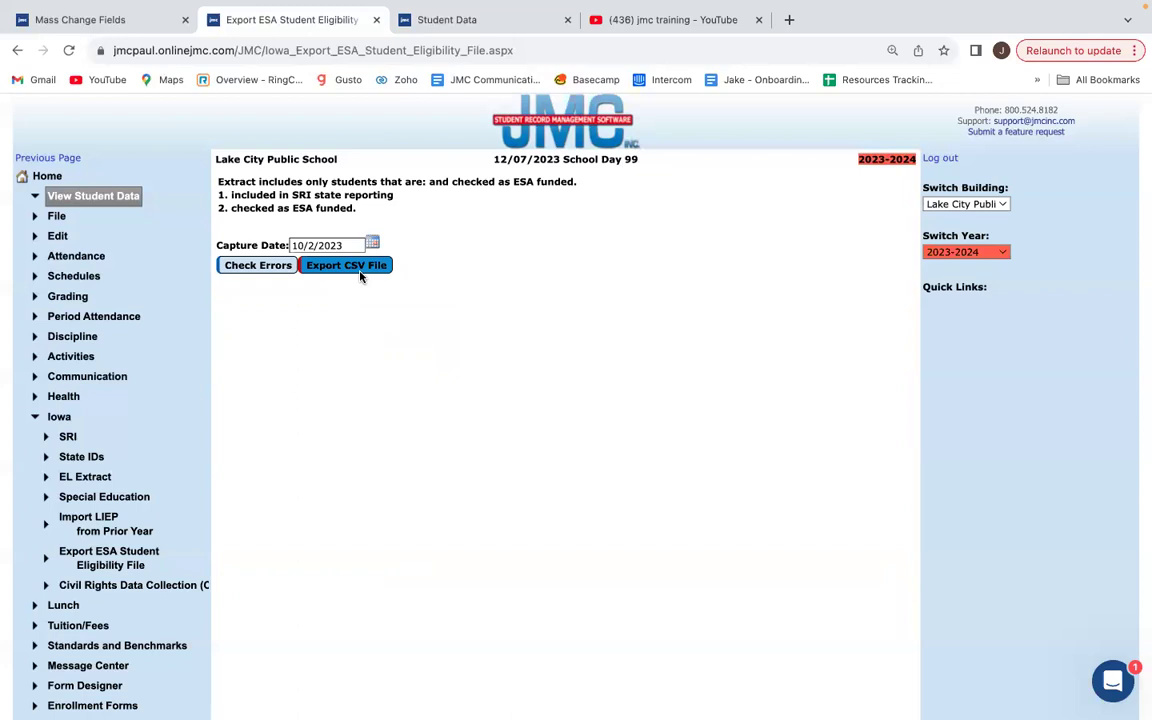
Export the ESA eligibility CSV for 10/2/2023, open the download, and exit Chrome full screen.
click(348, 268)
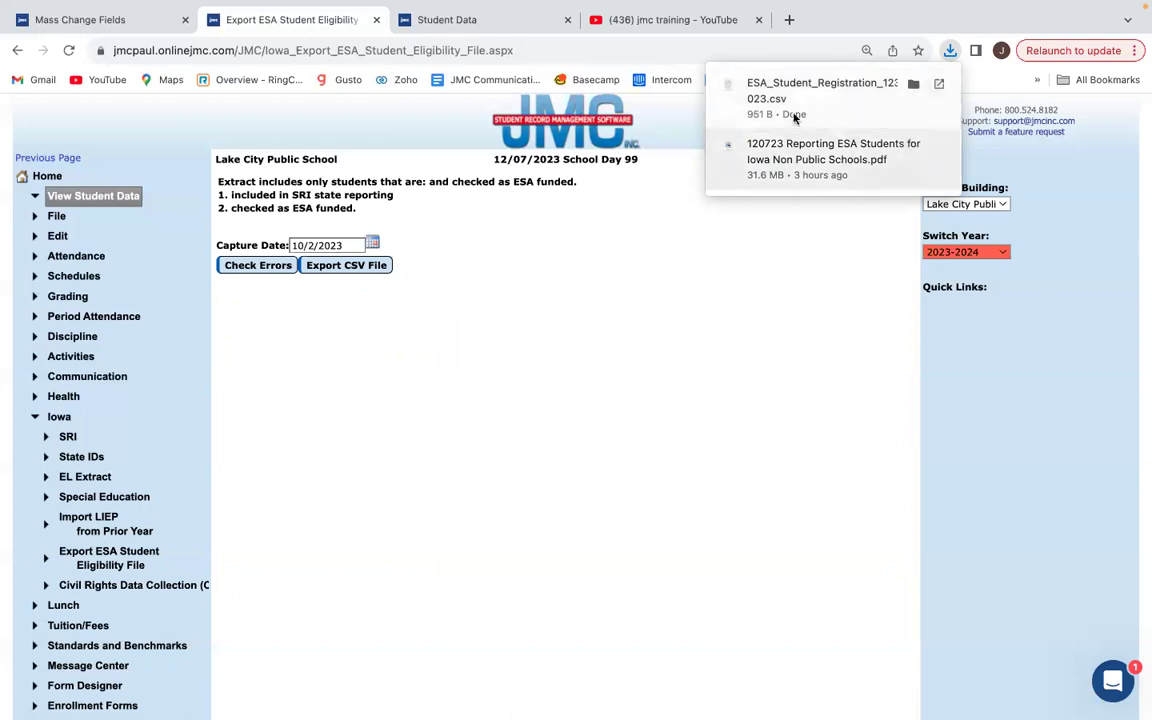
click(824, 83)
key(super+l)
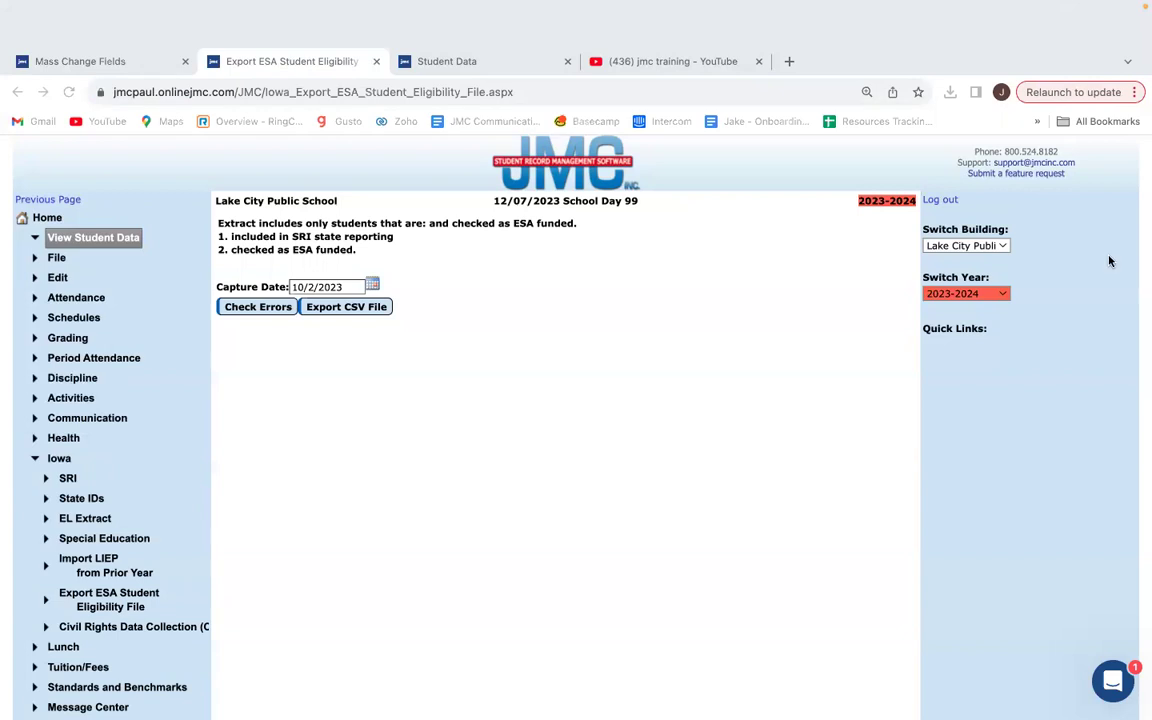
click(54, 6)
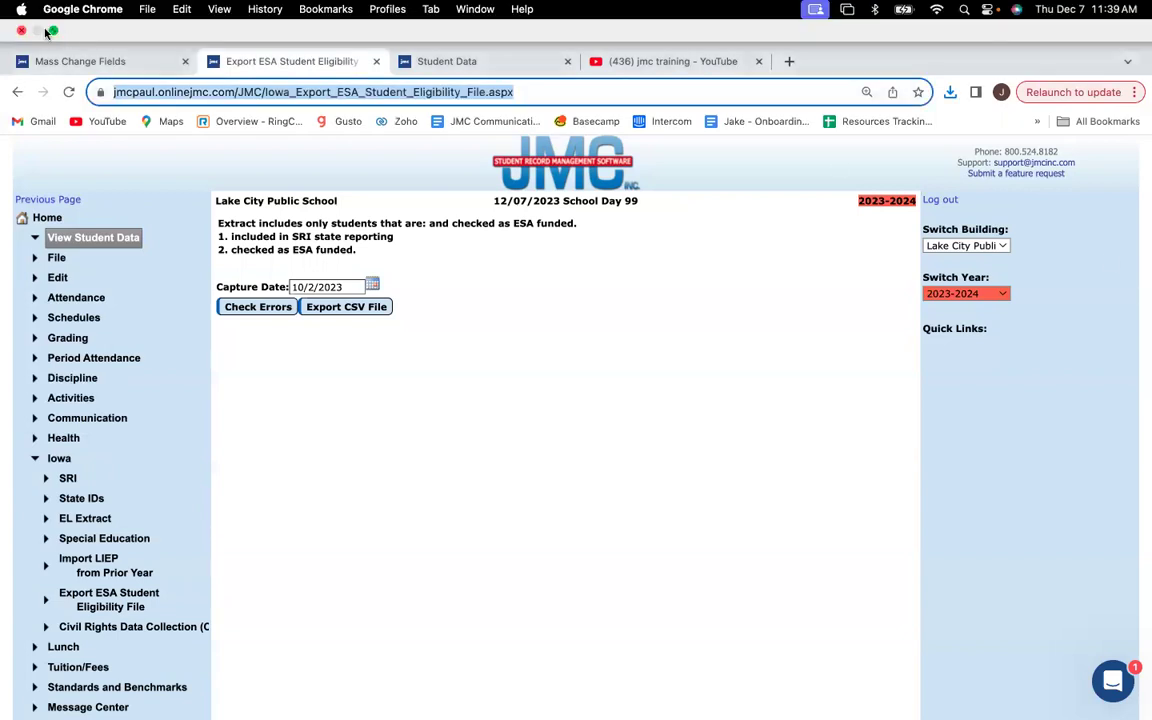
click(52, 31)
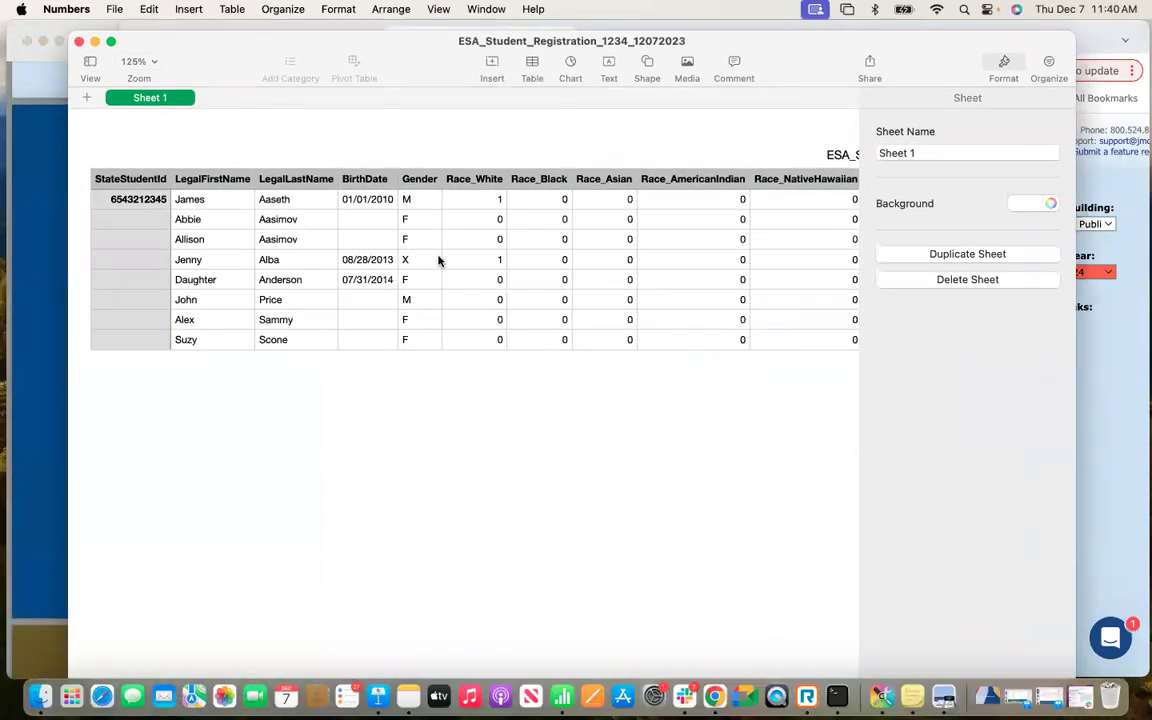
Review the CSV columns from StateStudentId through DestinationLocation in Numbers, then close it.
scroll(440, 265, right, 15)
scroll(455, 270, right, 15)
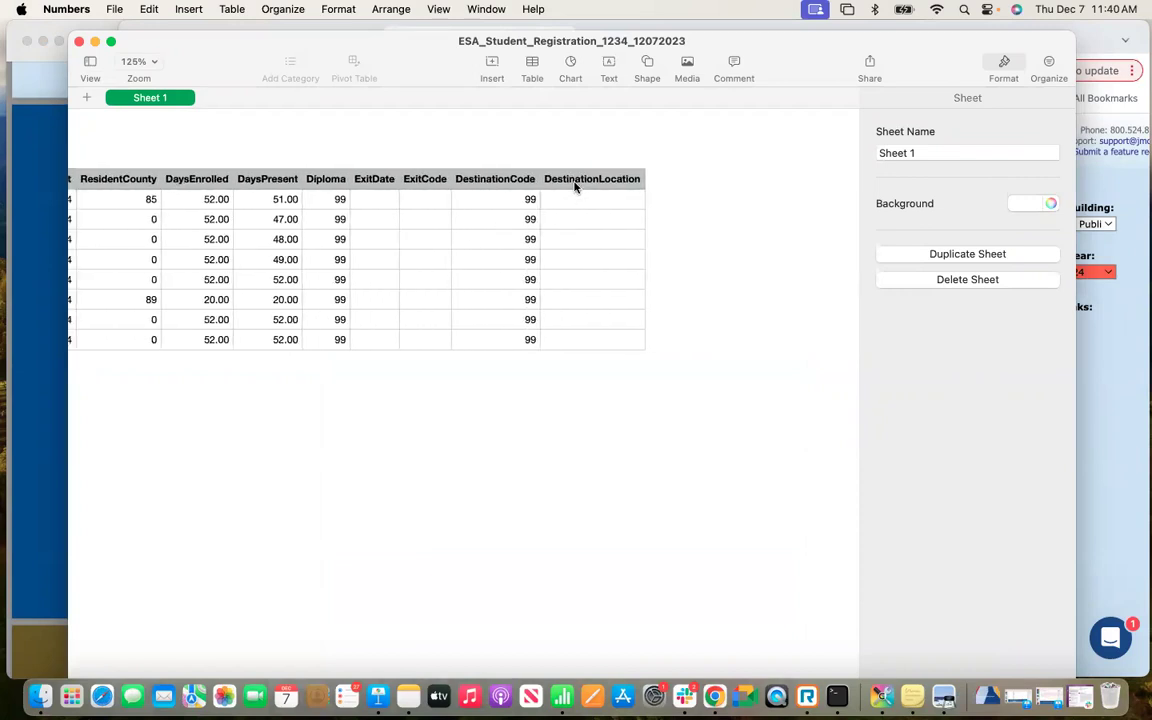
scroll(573, 188, left, 3)
scroll(570, 192, left, 3)
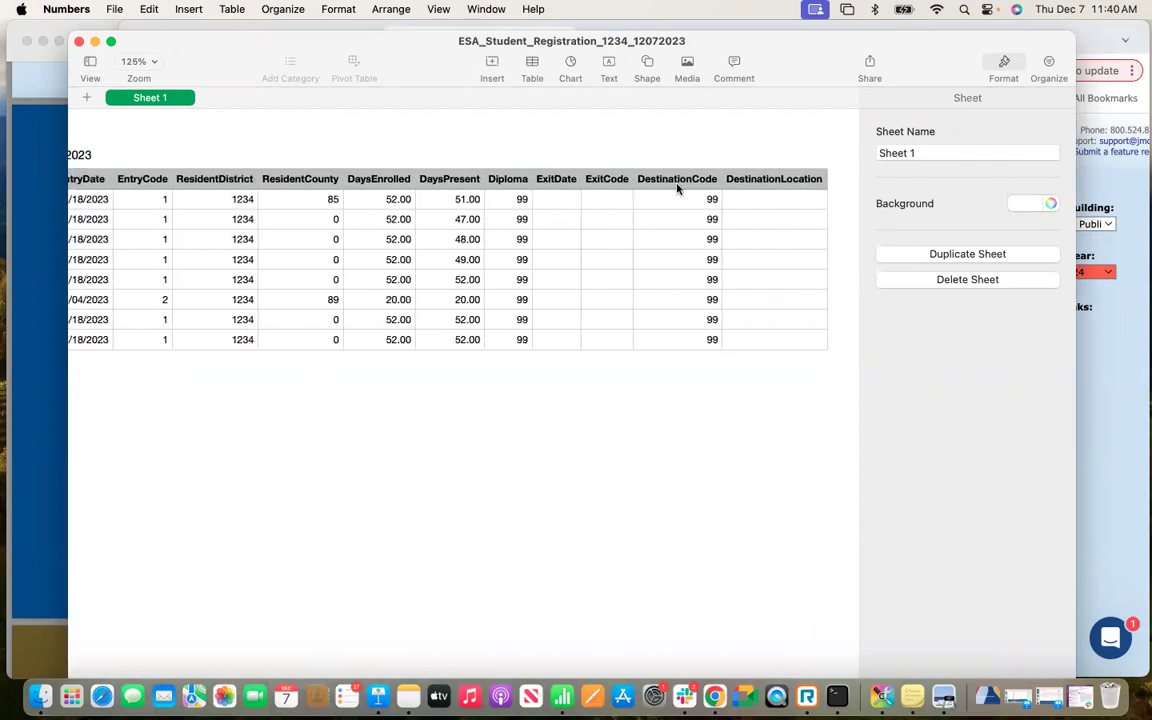
scroll(565, 200, left, 15)
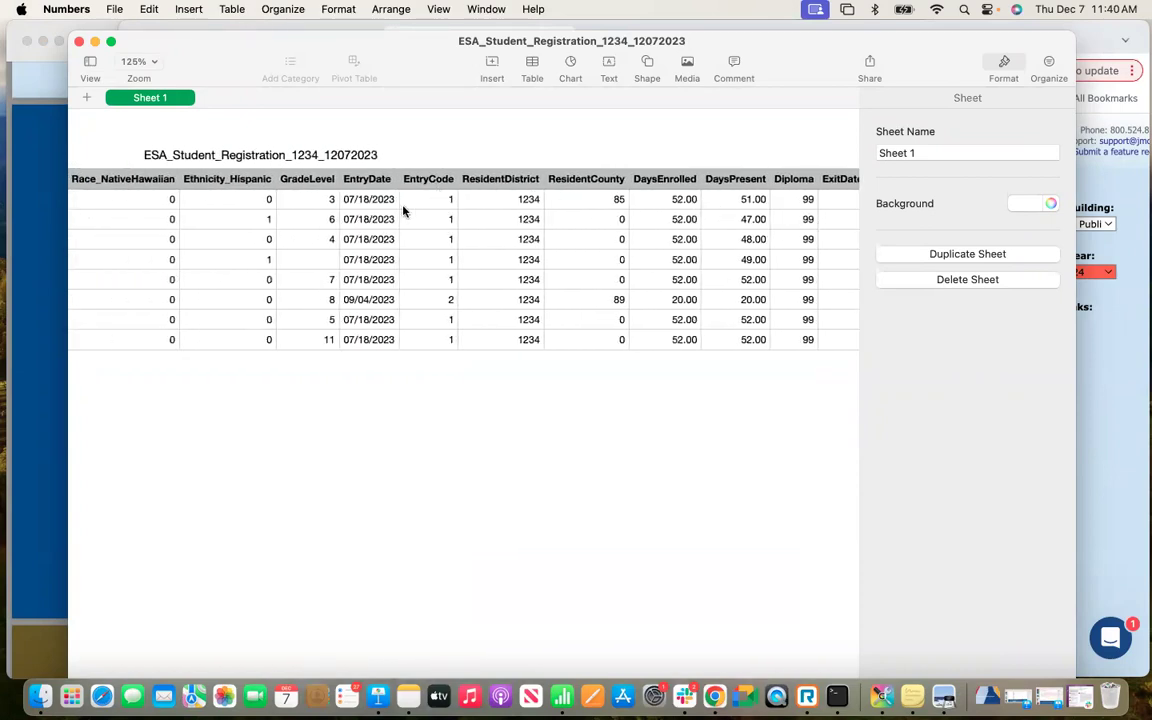
scroll(404, 211, left, 15)
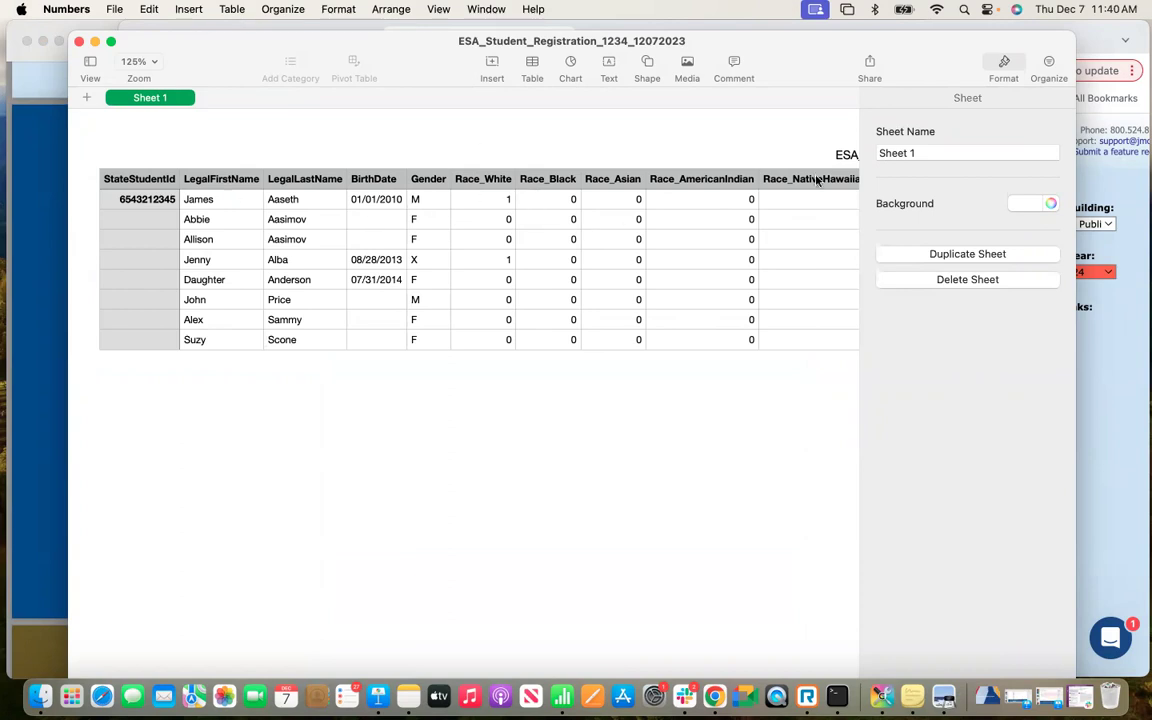
drag(851, 58, 853, 84)
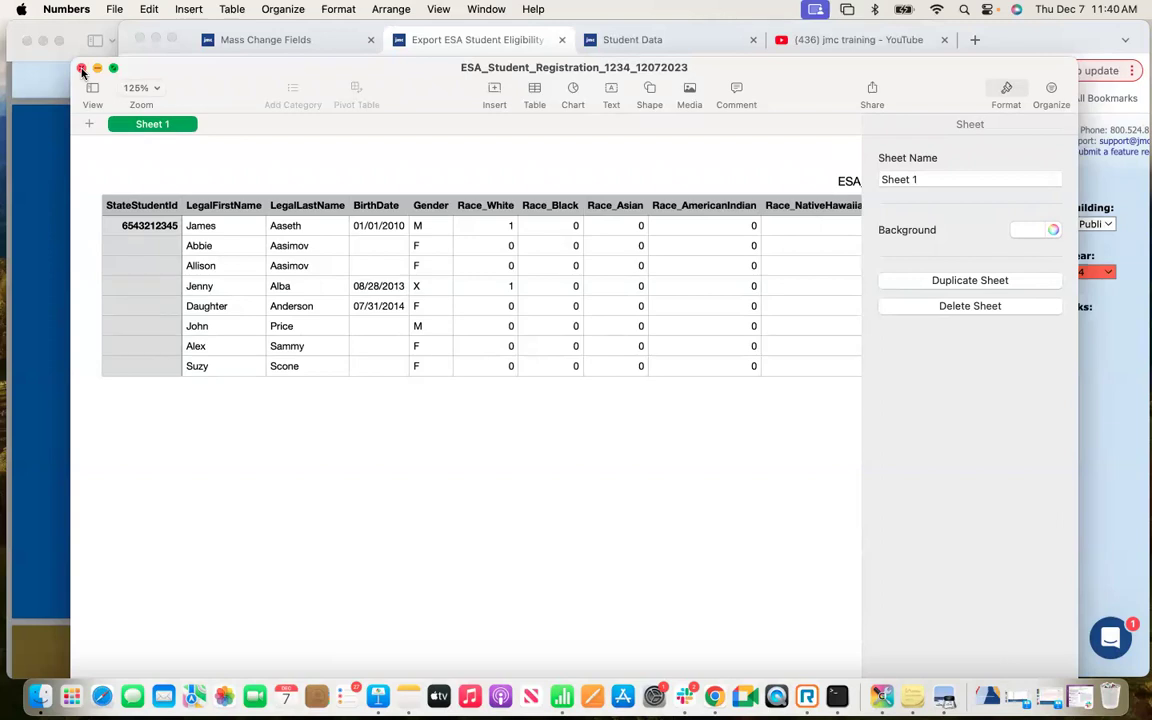
click(82, 70)
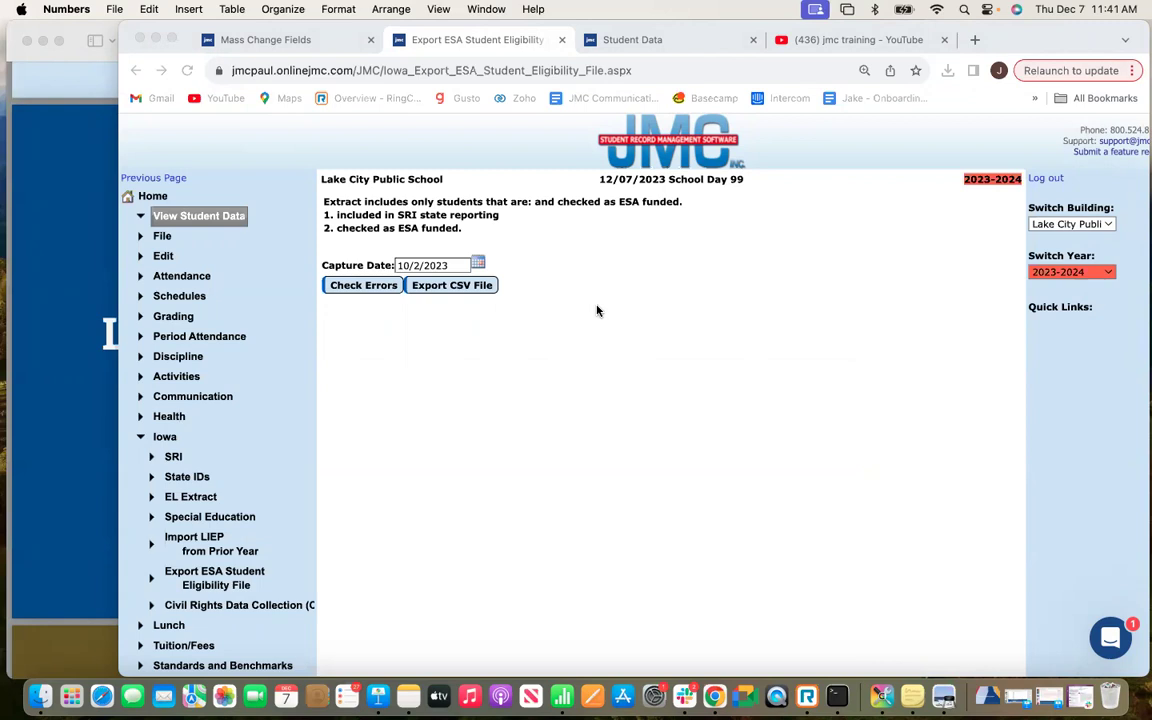
Bring the Preview slide deck forward and show it full screen on page 31.
click(30, 155)
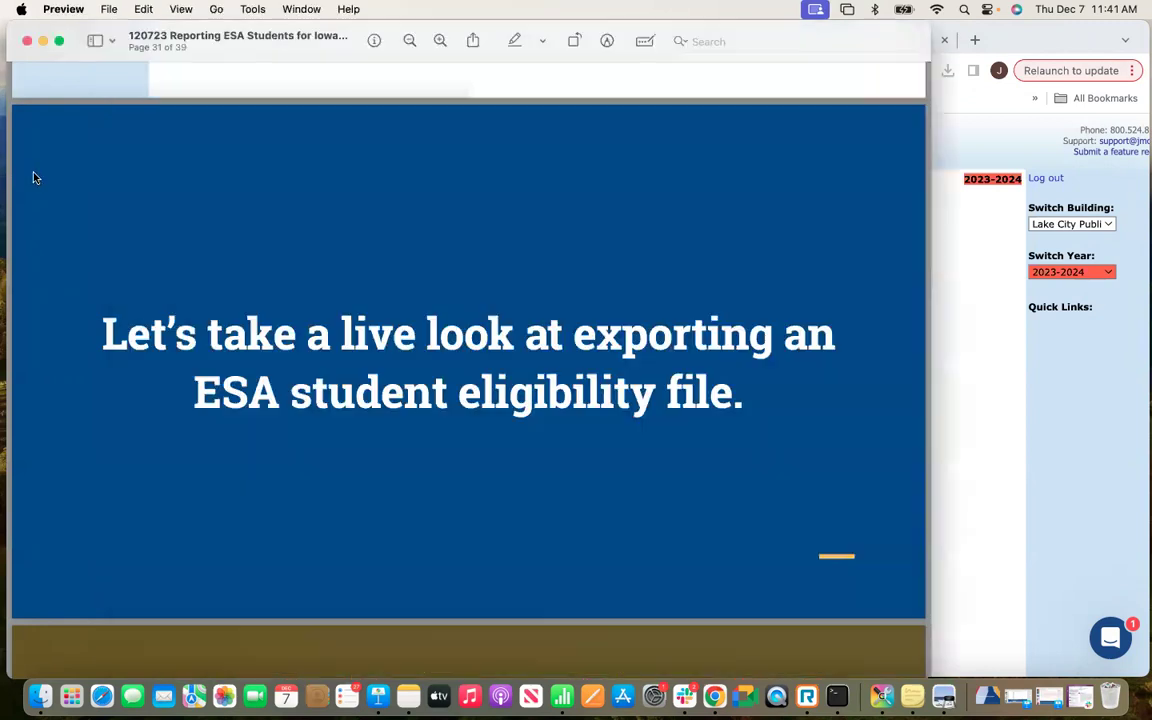
click(58, 42)
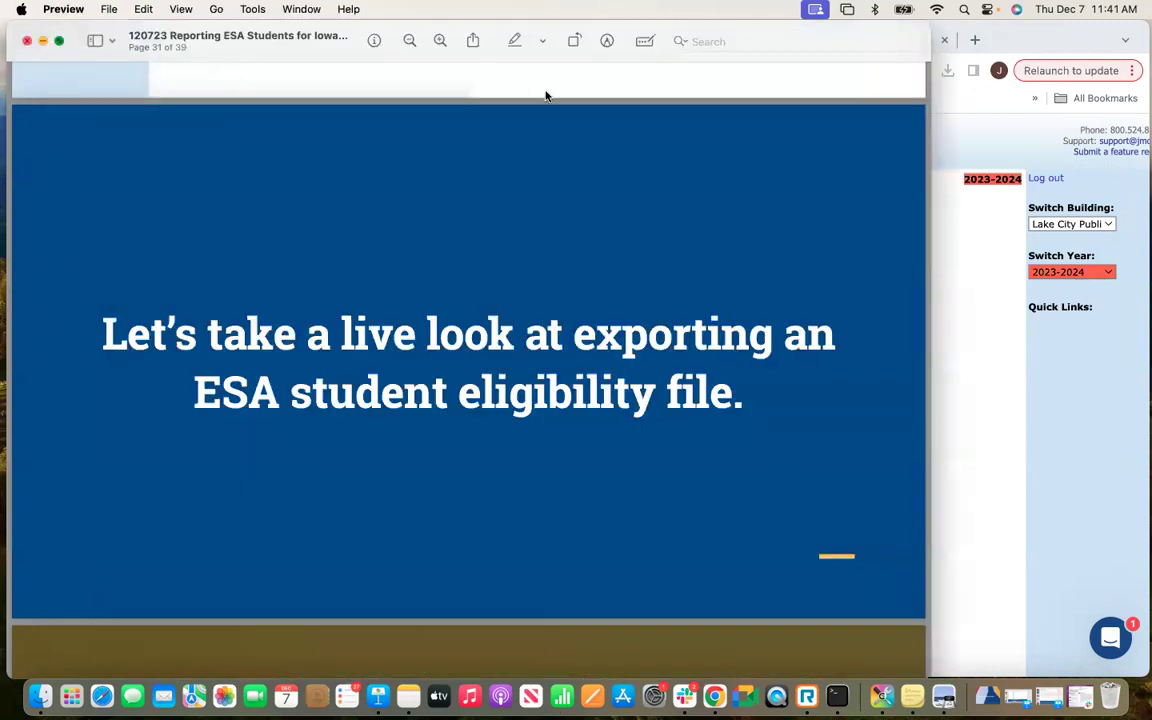